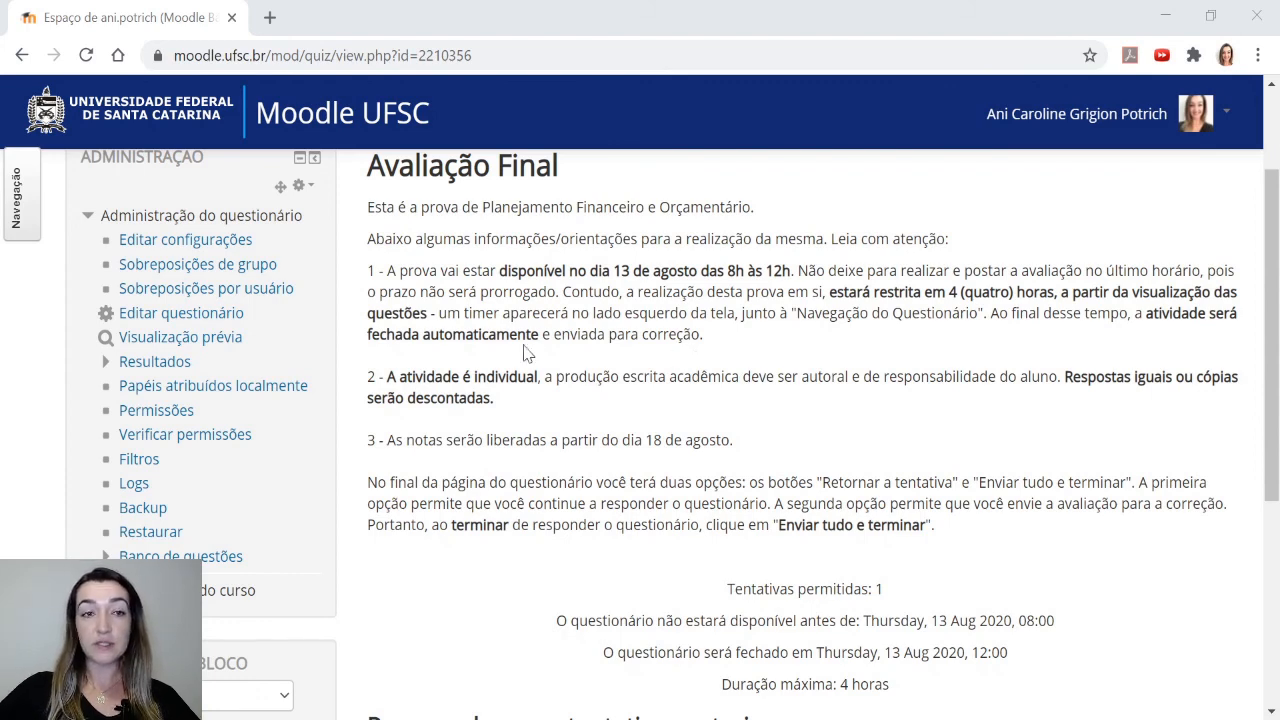
Open the question editing page of the Avaliação Final quiz
scroll(330, 235, "up", 1)
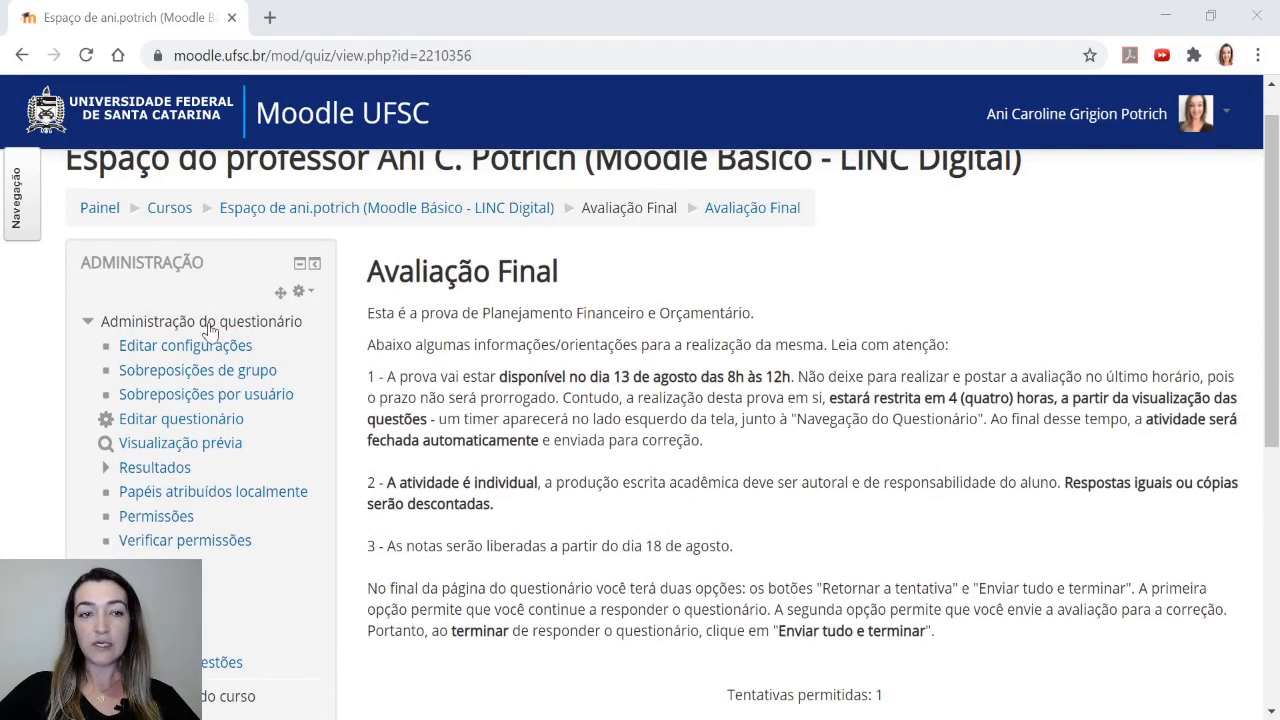
left_click(187, 422)
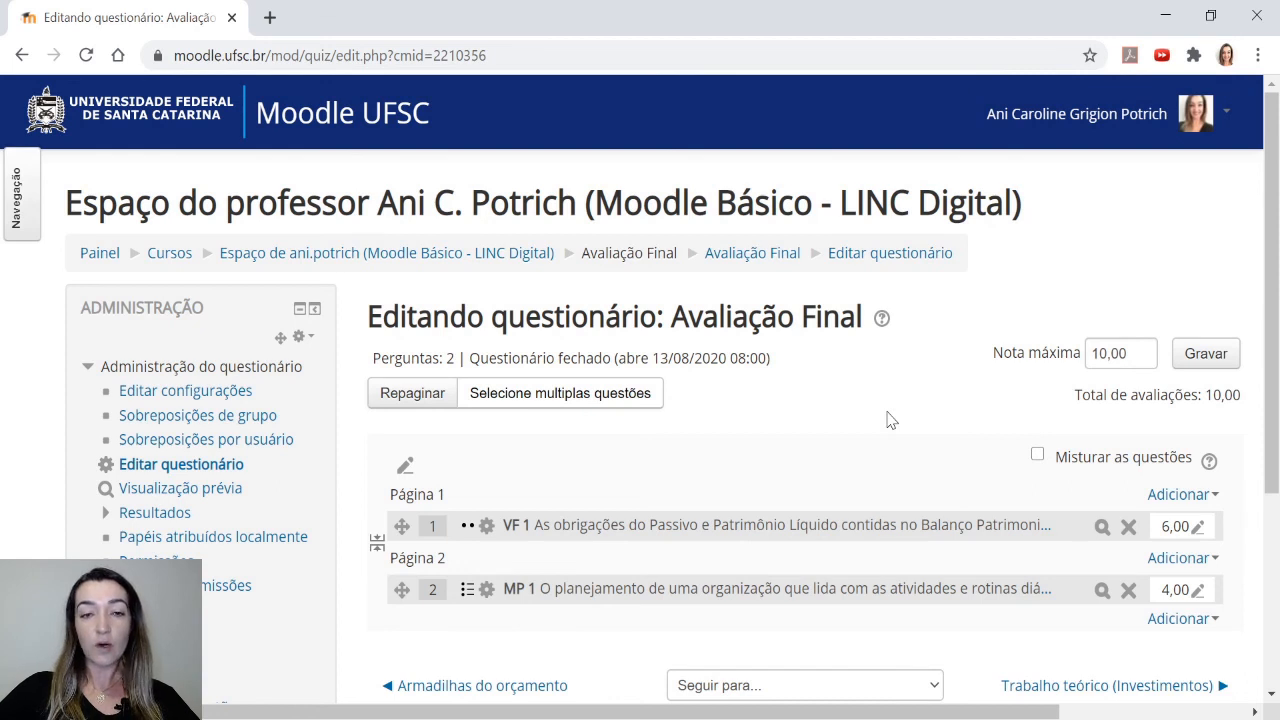
Add a new question of type Dissertação at the end of the quiz's last page
scroll(890, 420, "down", 1)
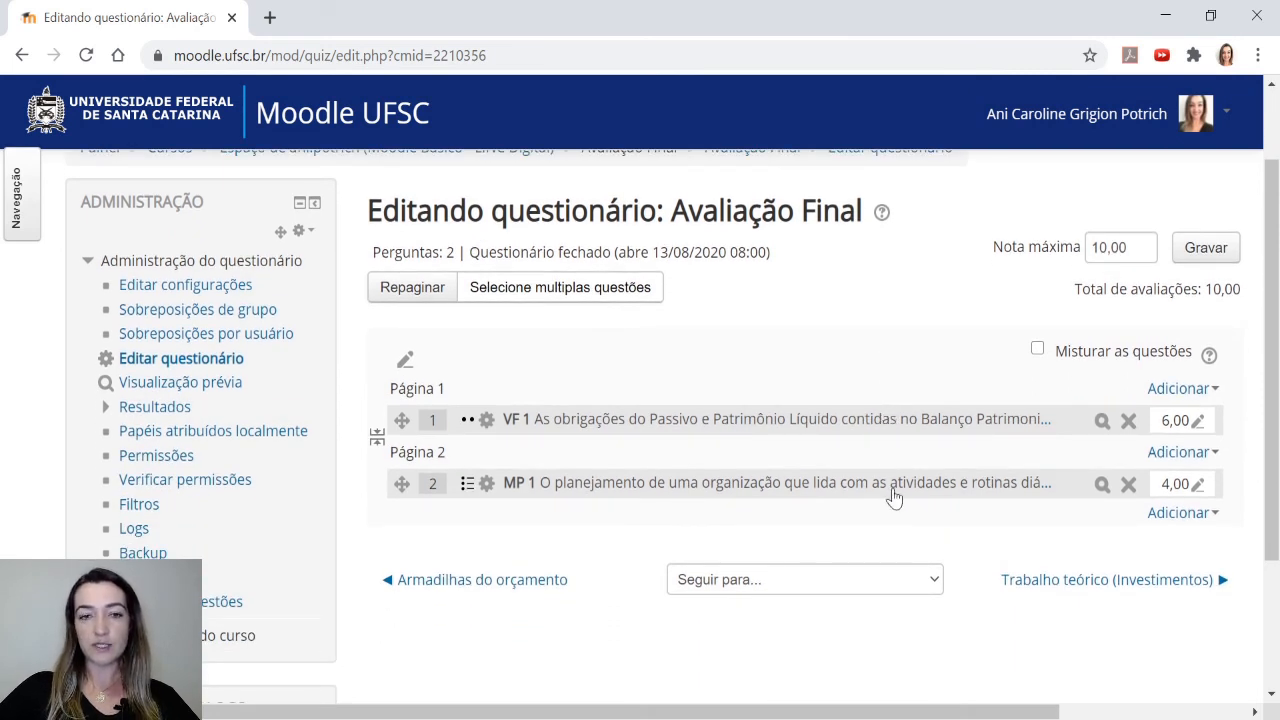
left_click(1200, 514)
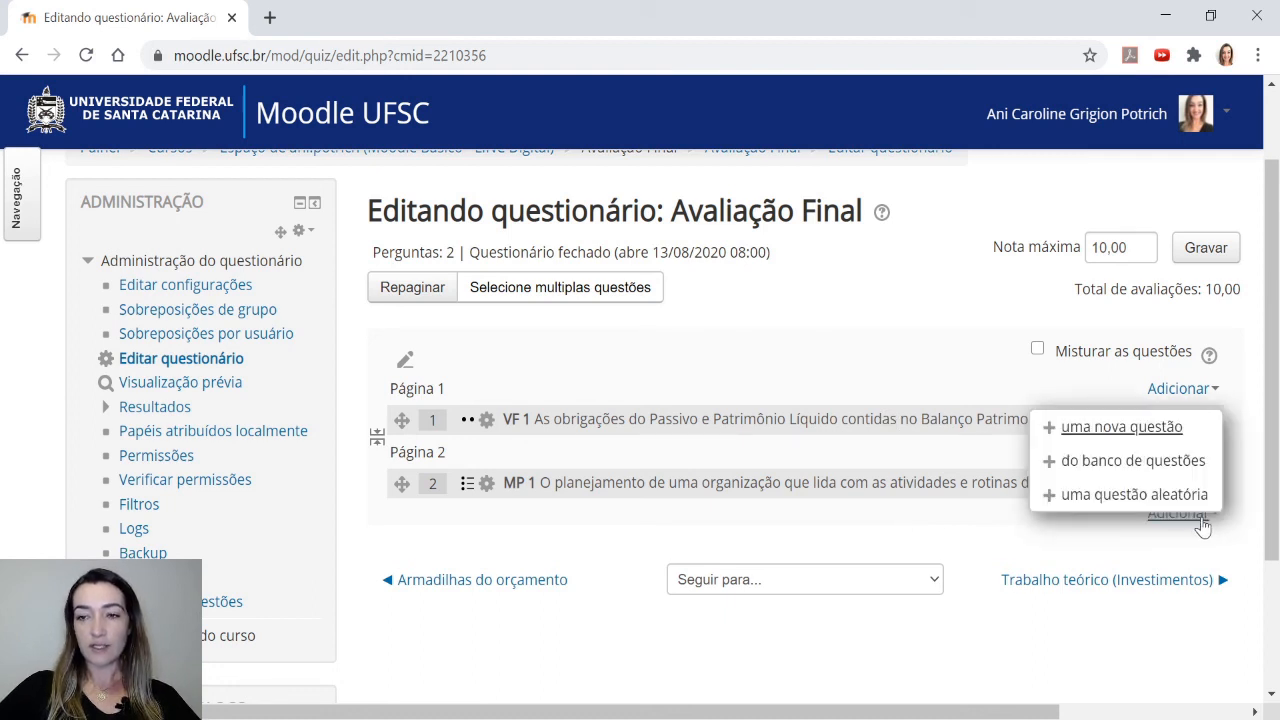
left_click(1155, 428)
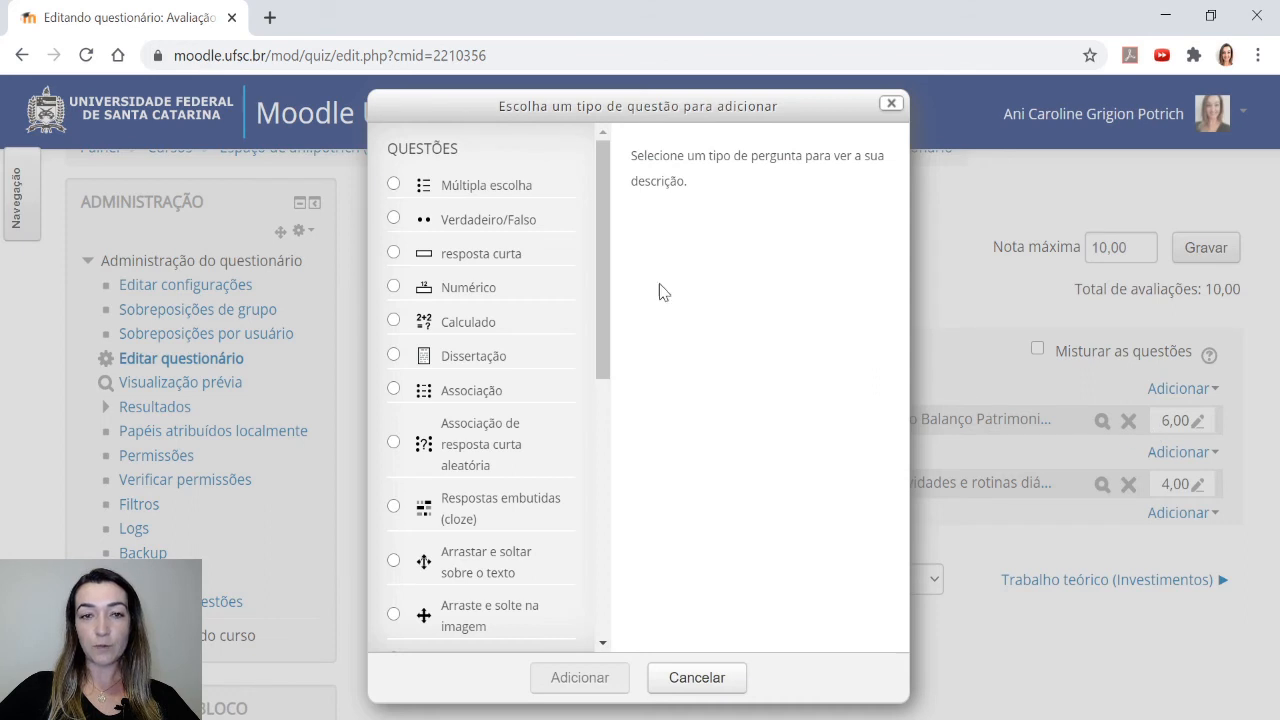
left_click(474, 364)
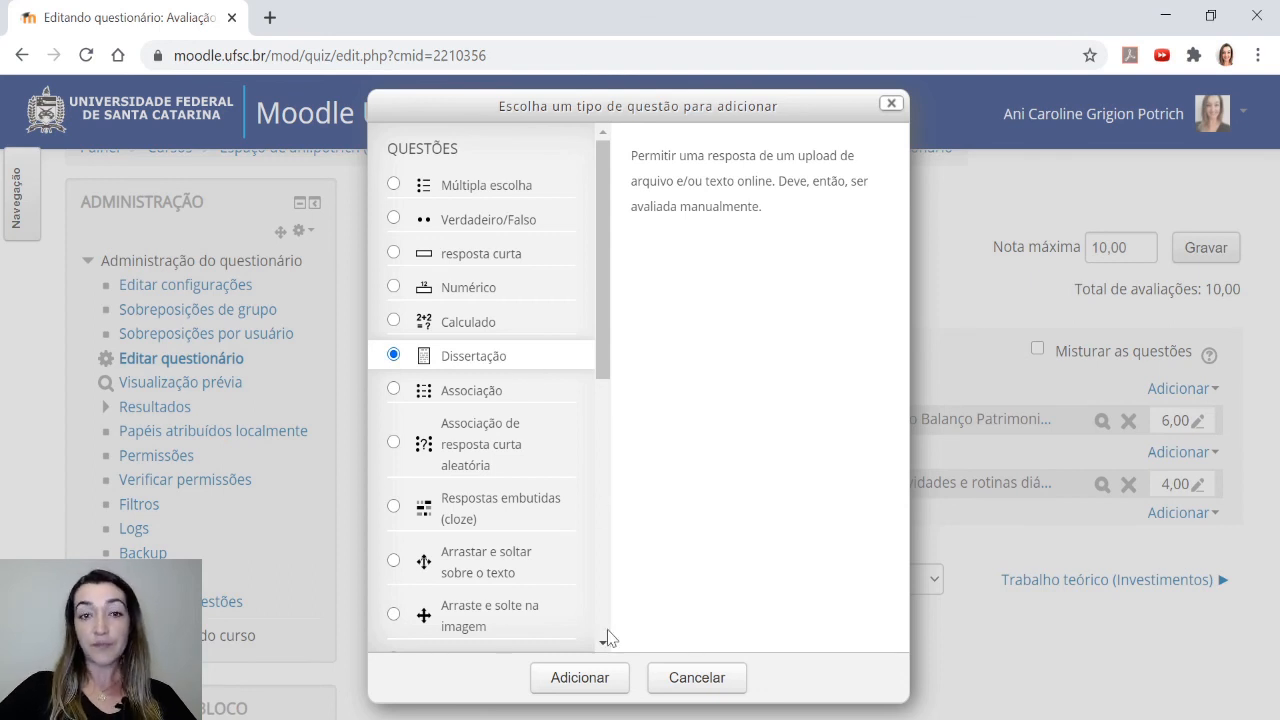
left_click(579, 678)
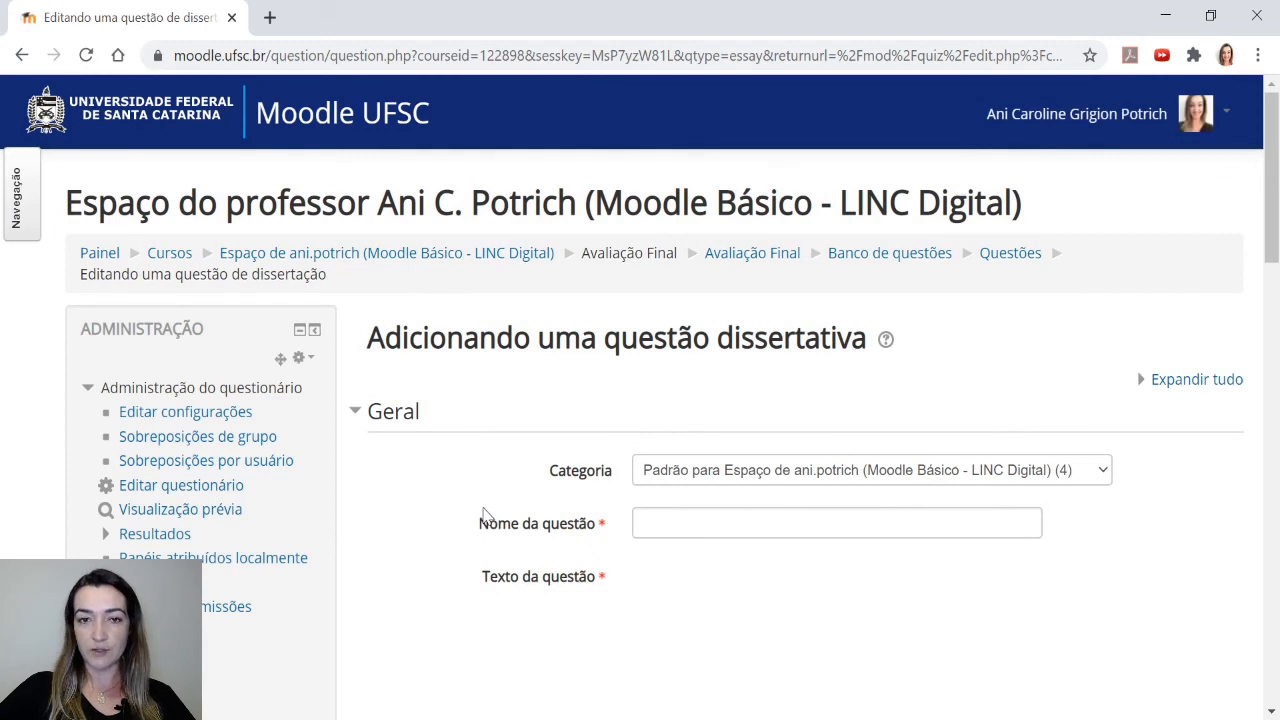
Name the new question Dissertação 1
scroll(485, 515, "down", 1)
scroll(485, 515, "down", 1)
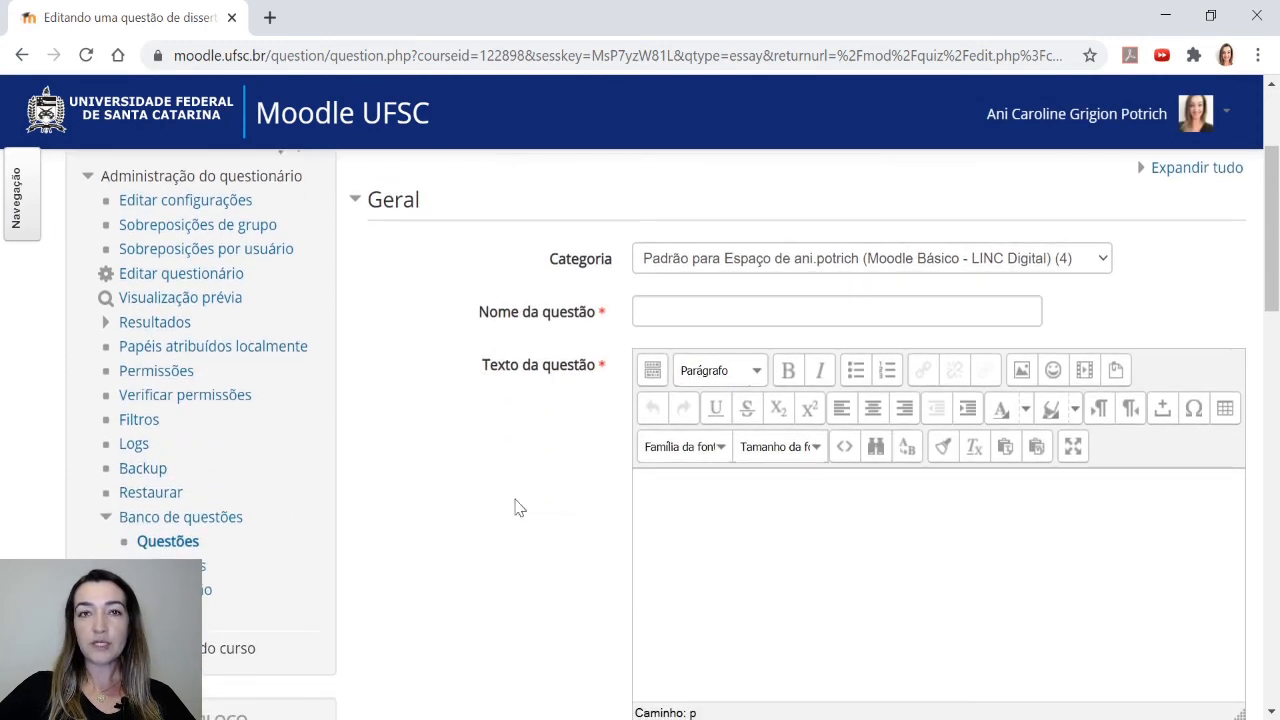
left_click(663, 311)
type("Di")
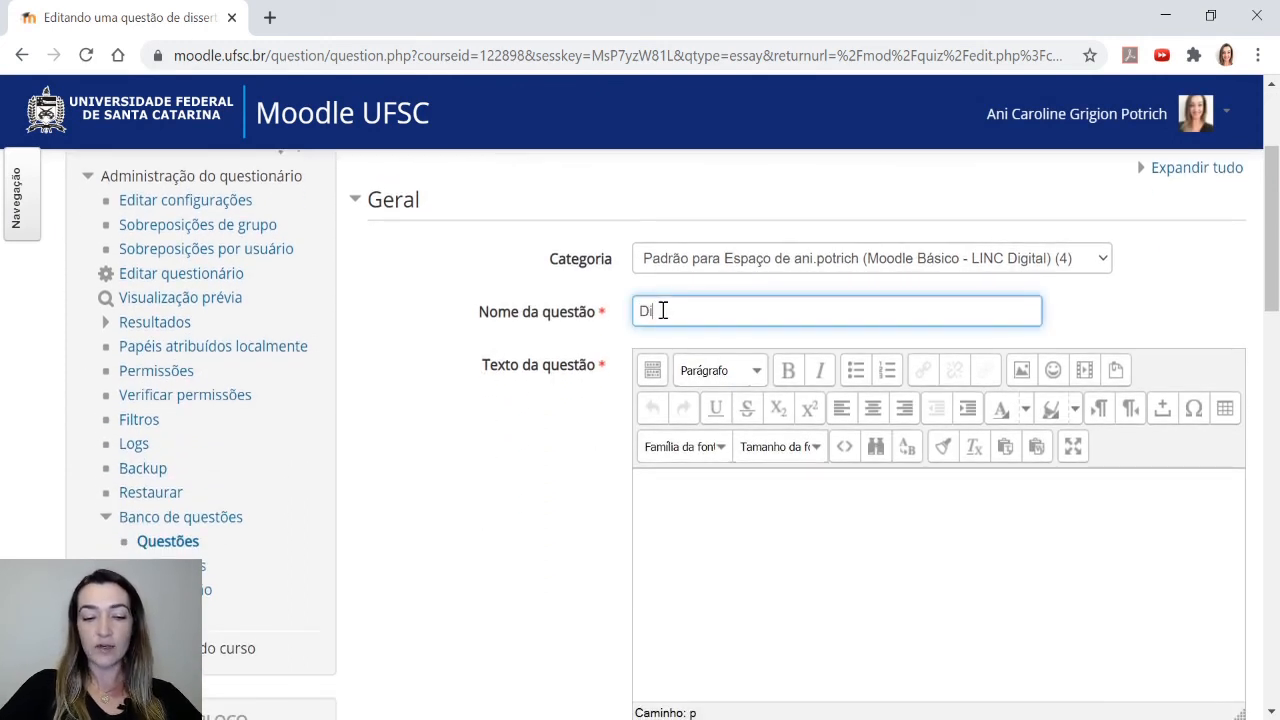
type("ssertação 1")
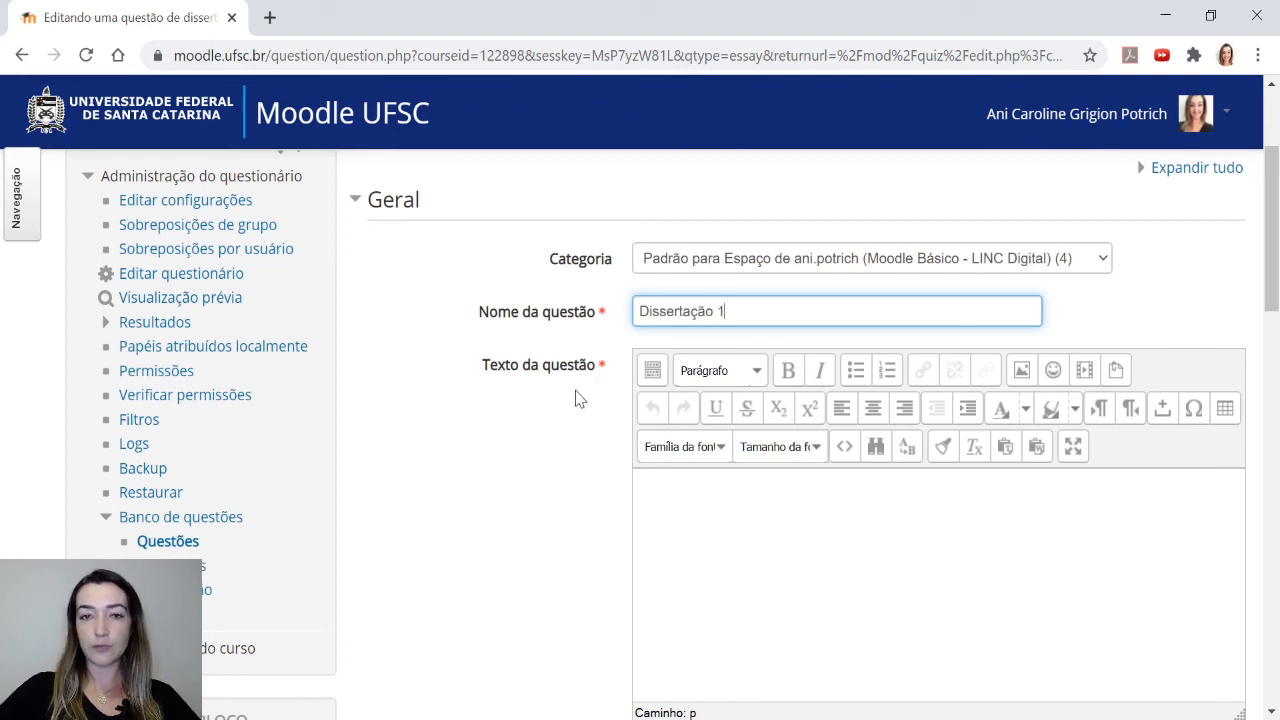
Paste the prepared statement about budget process approaches into the question text
scroll(574, 410, "down", 1)
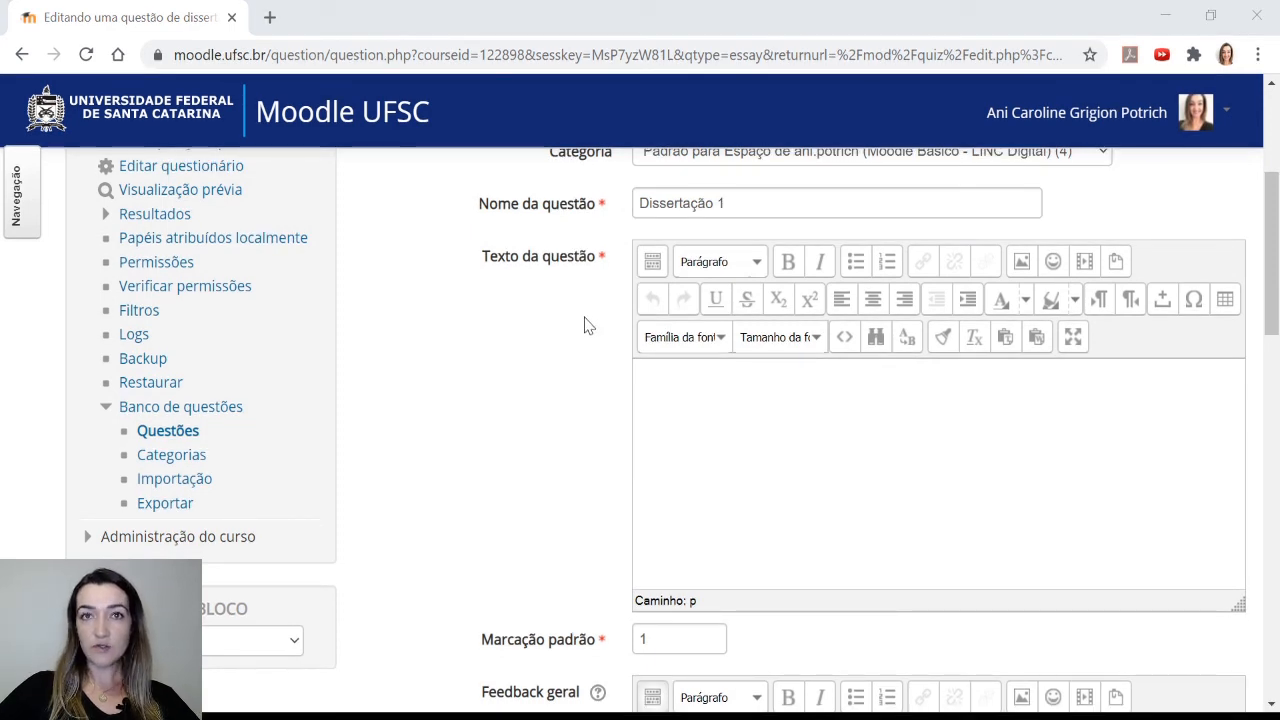
left_click(747, 422)
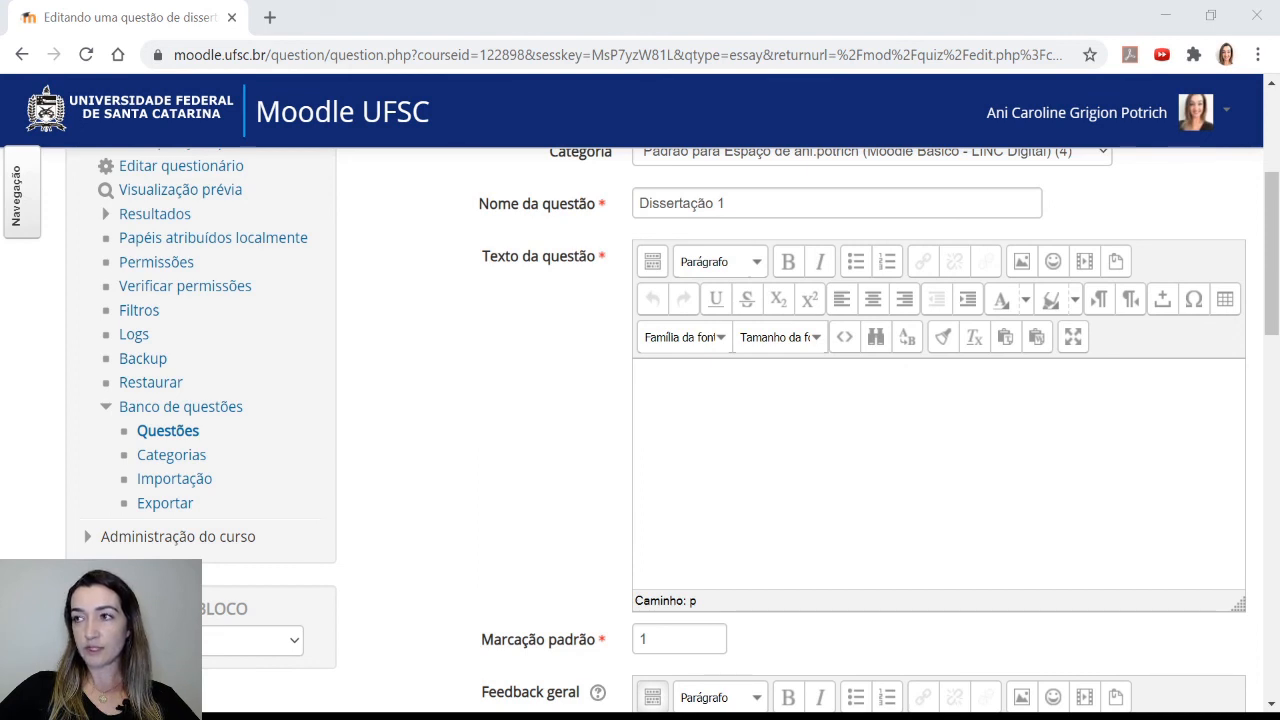
left_click(749, 422)
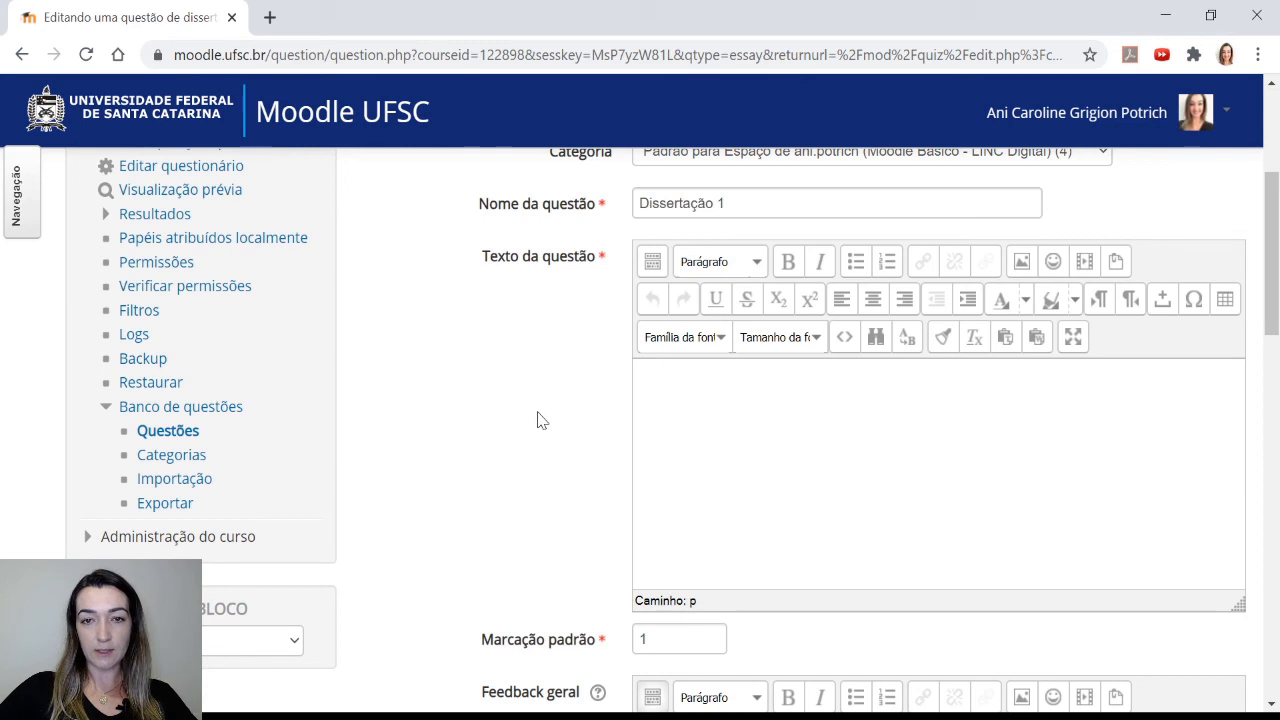
type("Quando tratamos de modelos de processo orçamentário, podemos identificar duas abordagens básicas de condução deste processo, as quais se diferenciam pelo seu início. Com base nisso, cite qual é o principal benefício e o principal prejuízo que as empresas possuem quando as peças orçamentárias iniciam na controladoria e quando estas iniciam com todas as áreas responsáveis.")
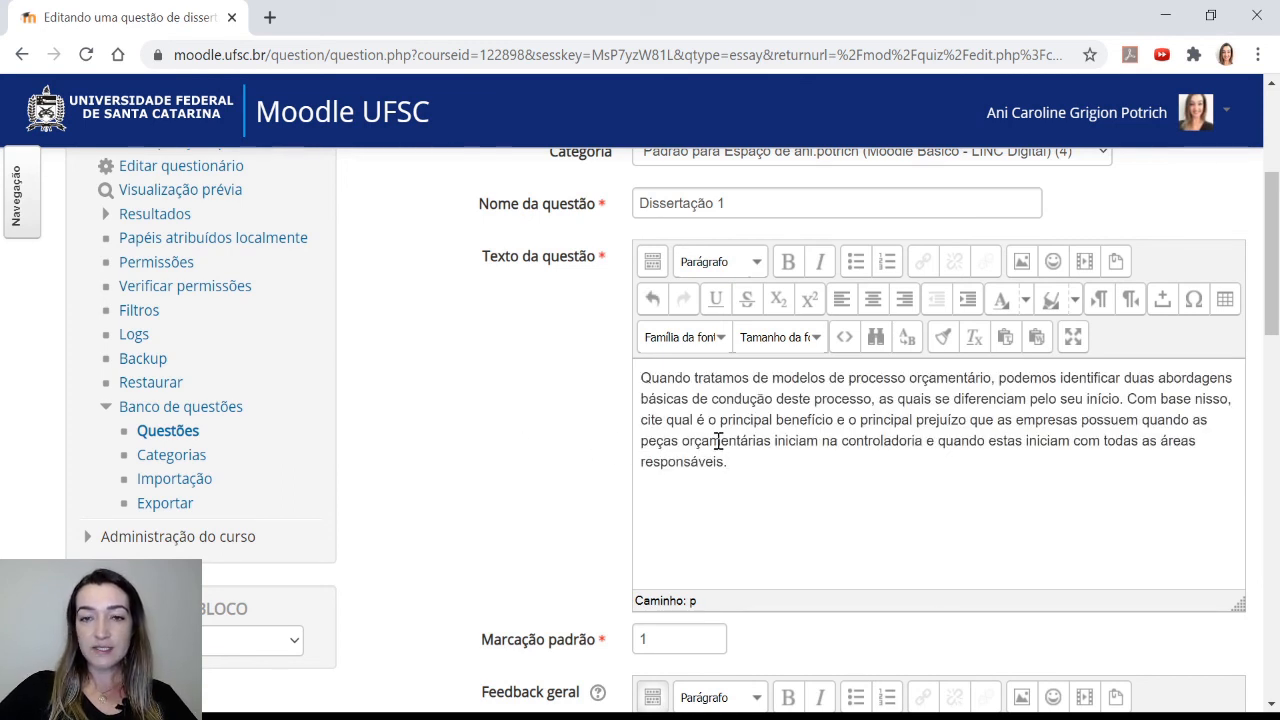
Make the words 'principal benefício' in the question text bold and red
left_click_drag(720, 425, 832, 424)
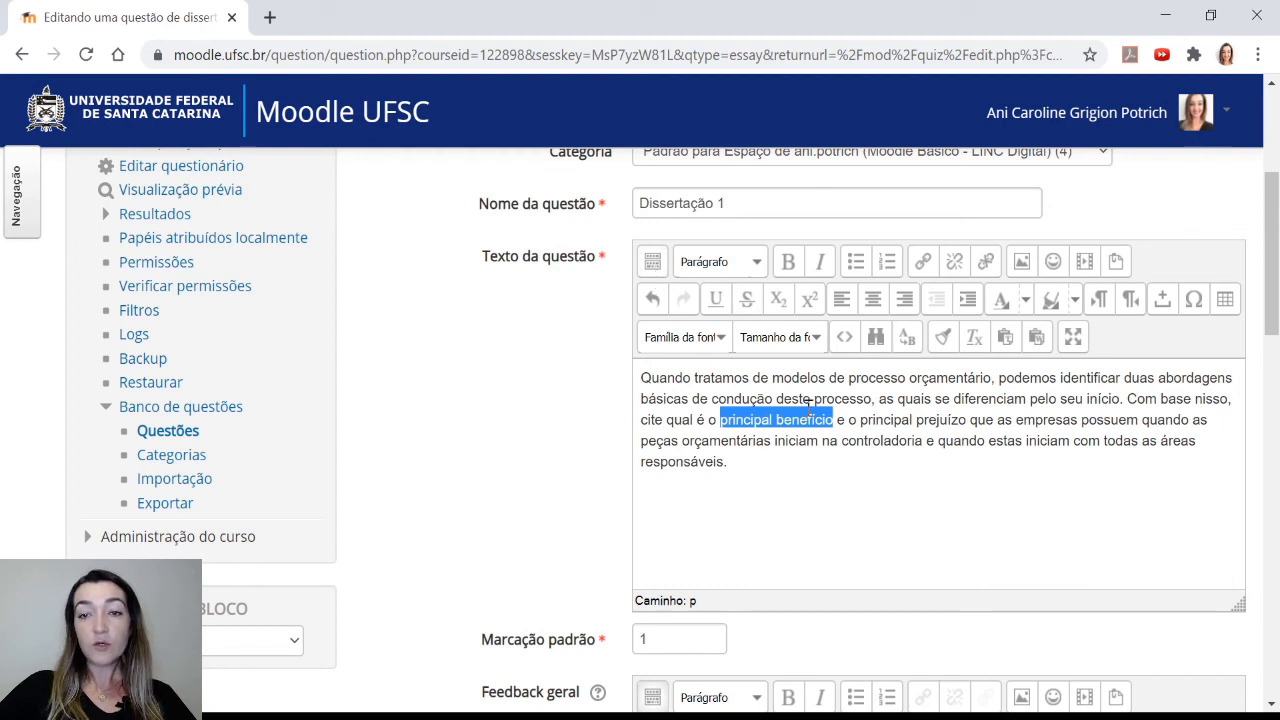
left_click(786, 262)
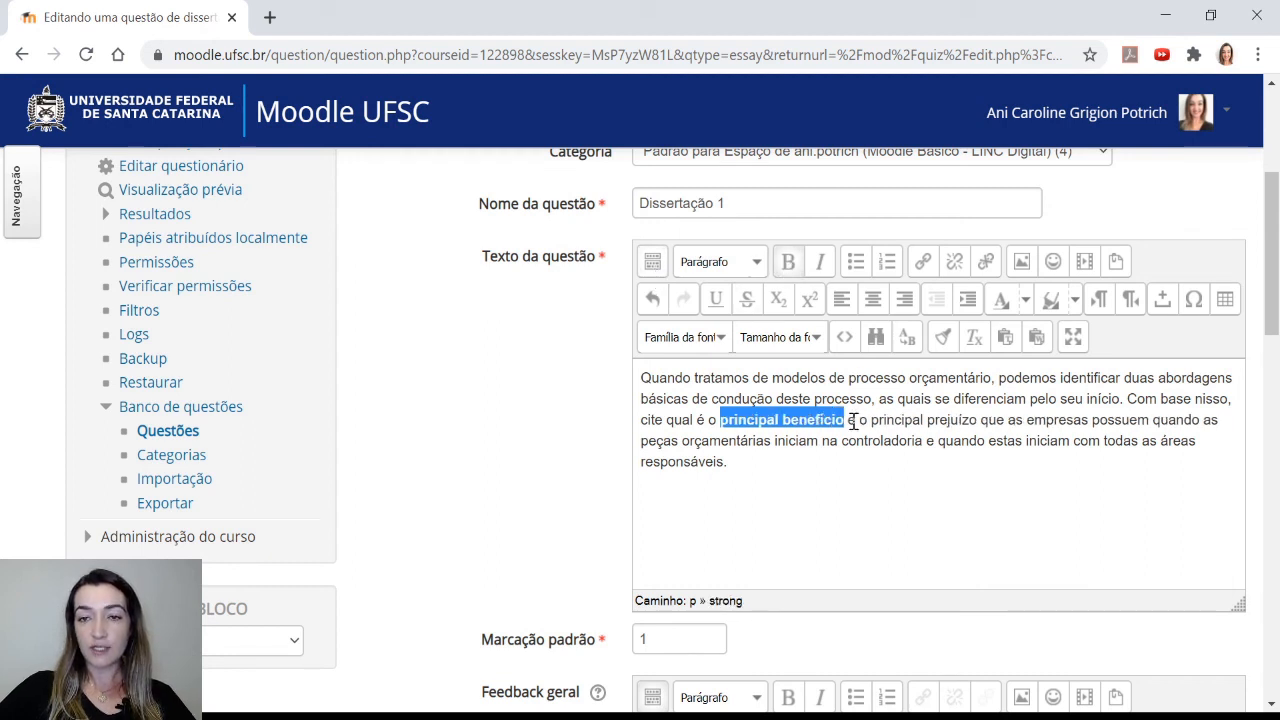
left_click(1027, 303)
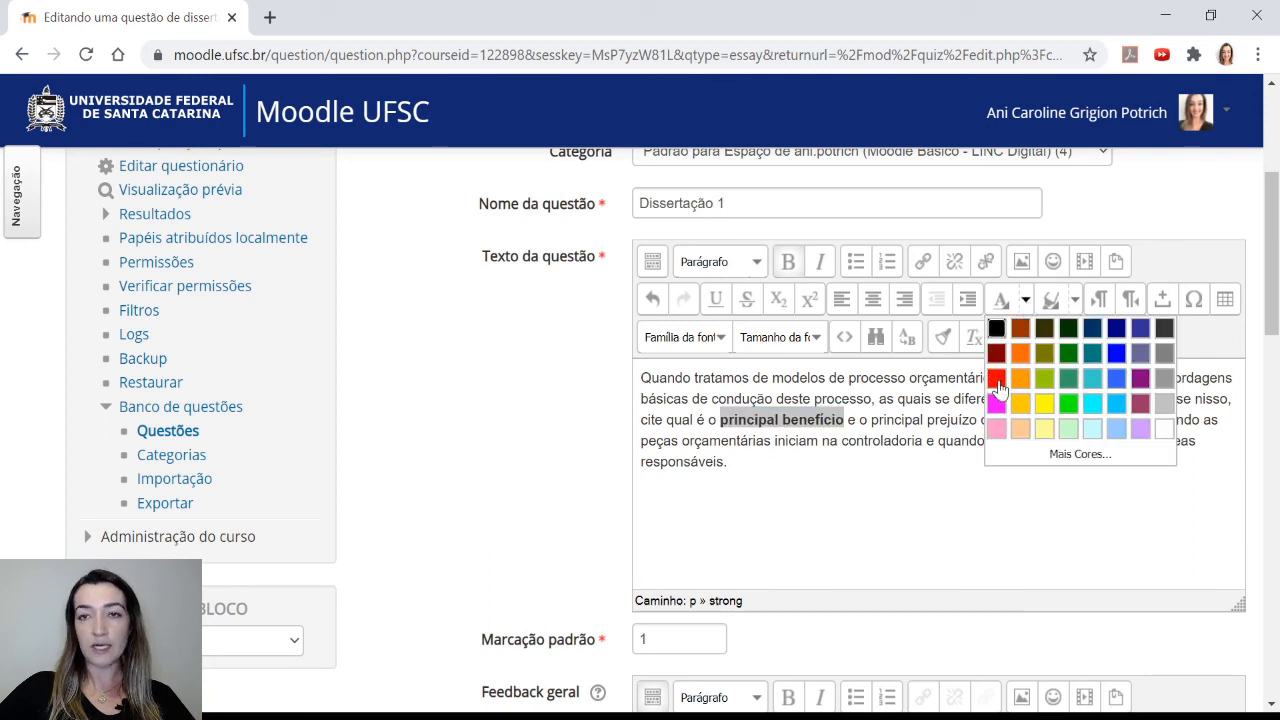
left_click(998, 380)
left_click(904, 403)
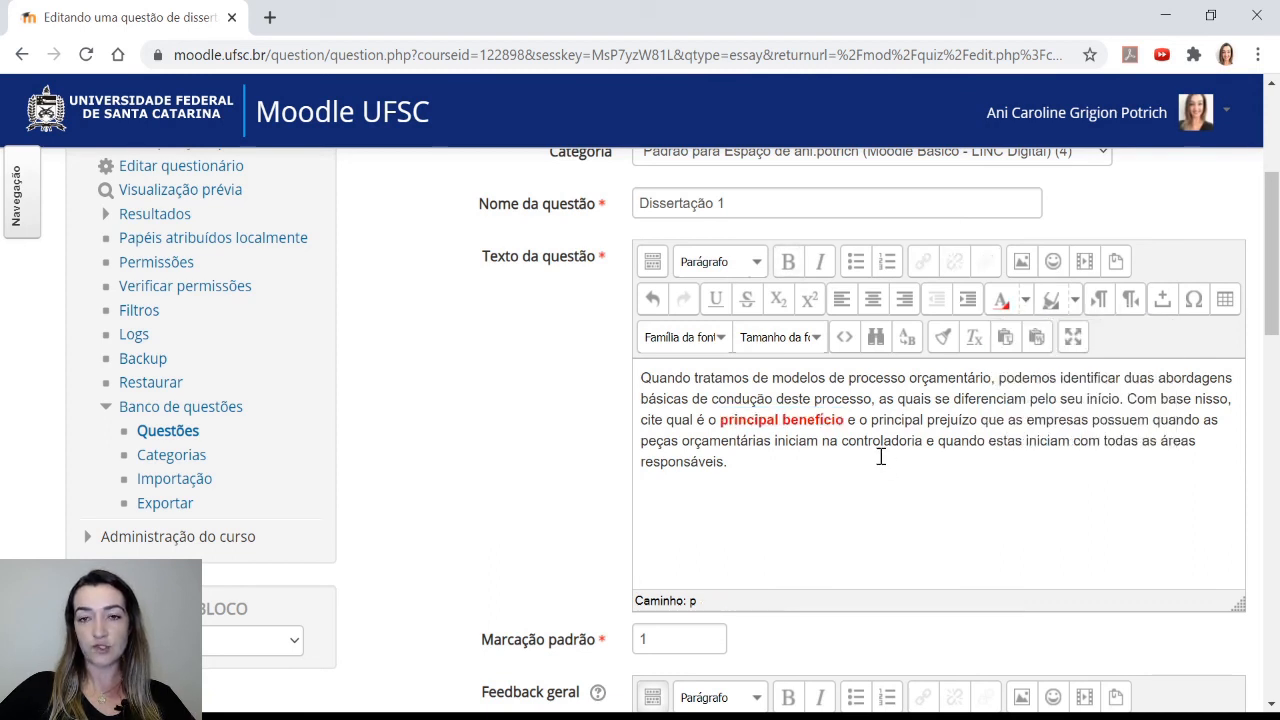
left_click_drag(876, 420, 983, 420)
left_click(984, 420)
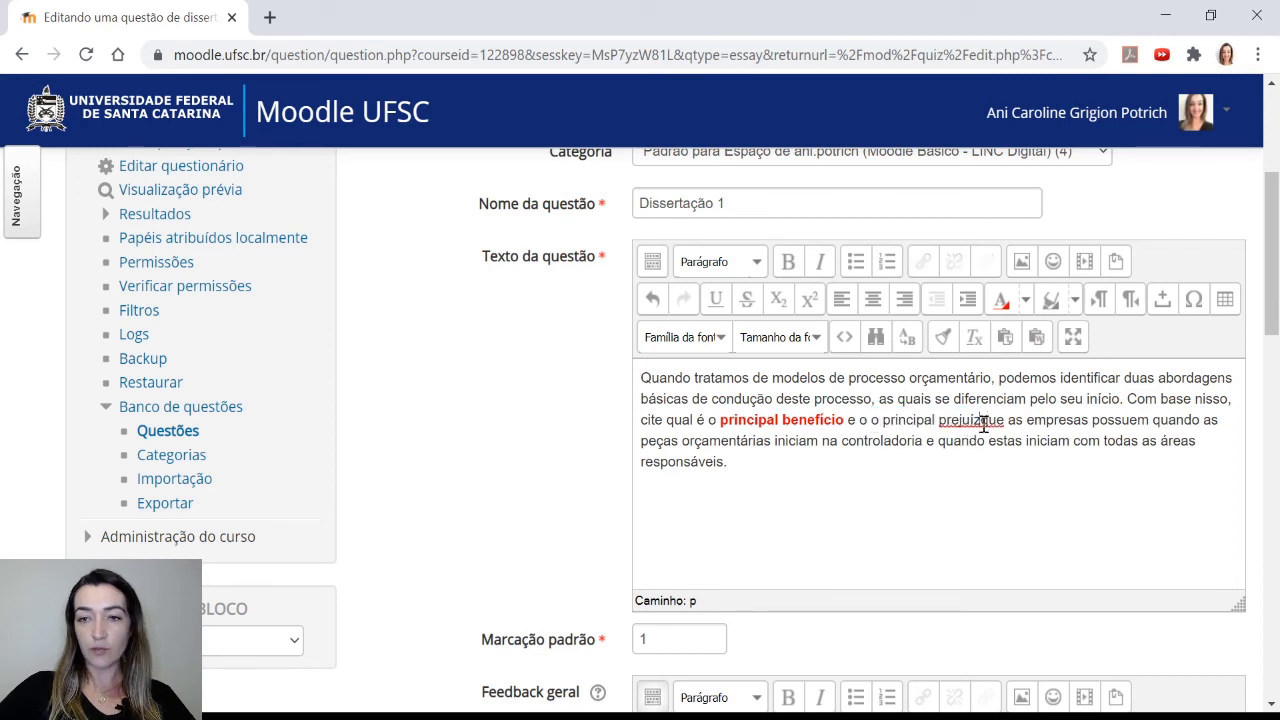
type("o")
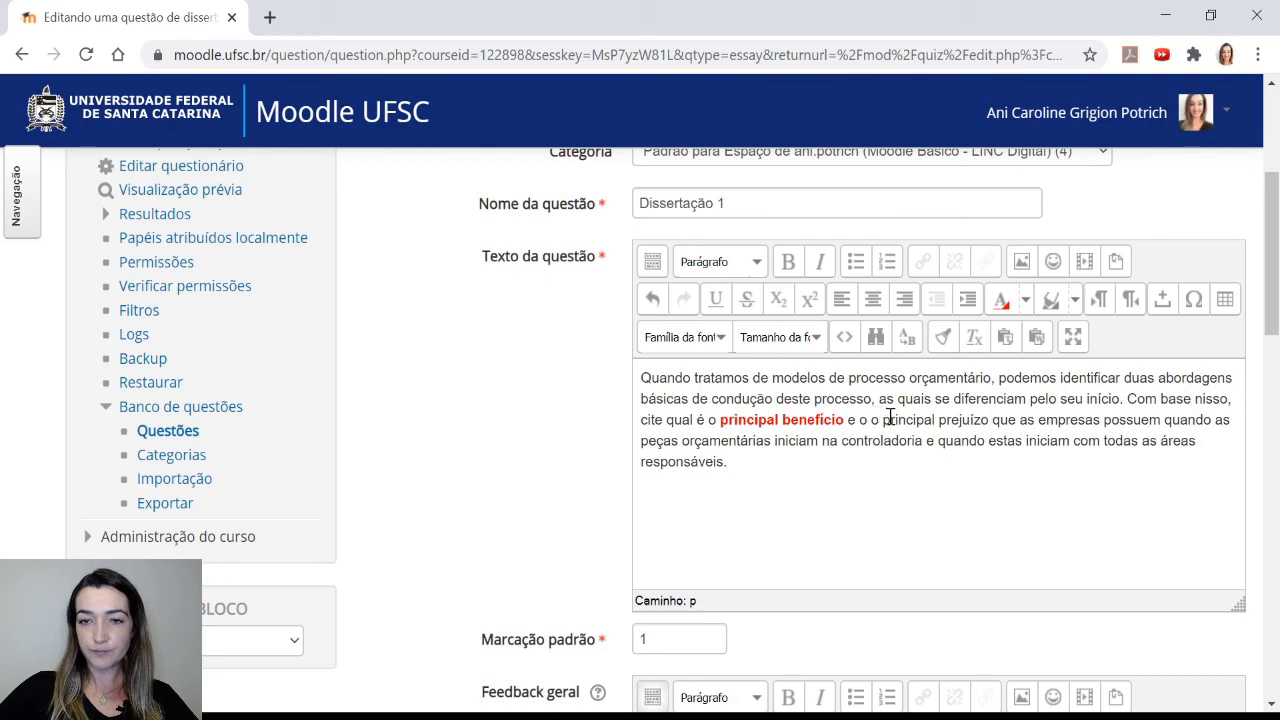
key("BackSpace")
key("BackSpace")
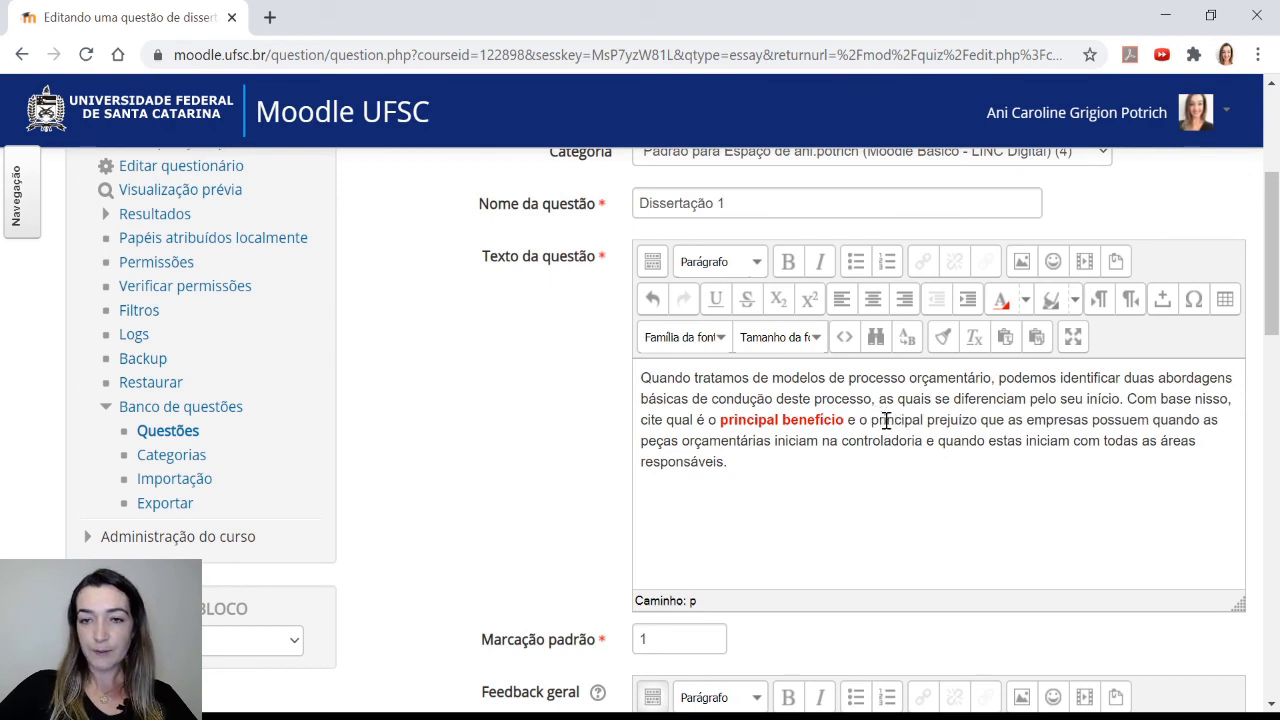
Apply bold and red formatting to the words 'principal prejuízo' as well
left_click_drag(871, 420, 980, 421)
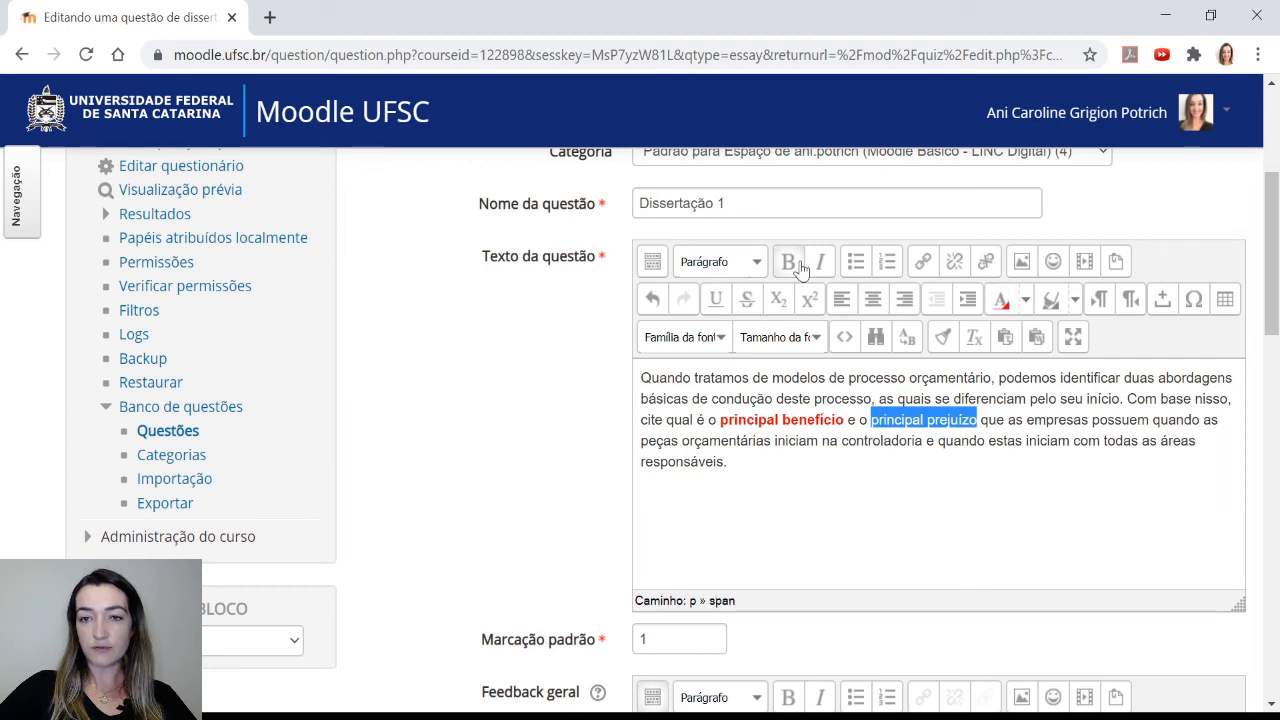
left_click(789, 262)
left_click(1040, 421)
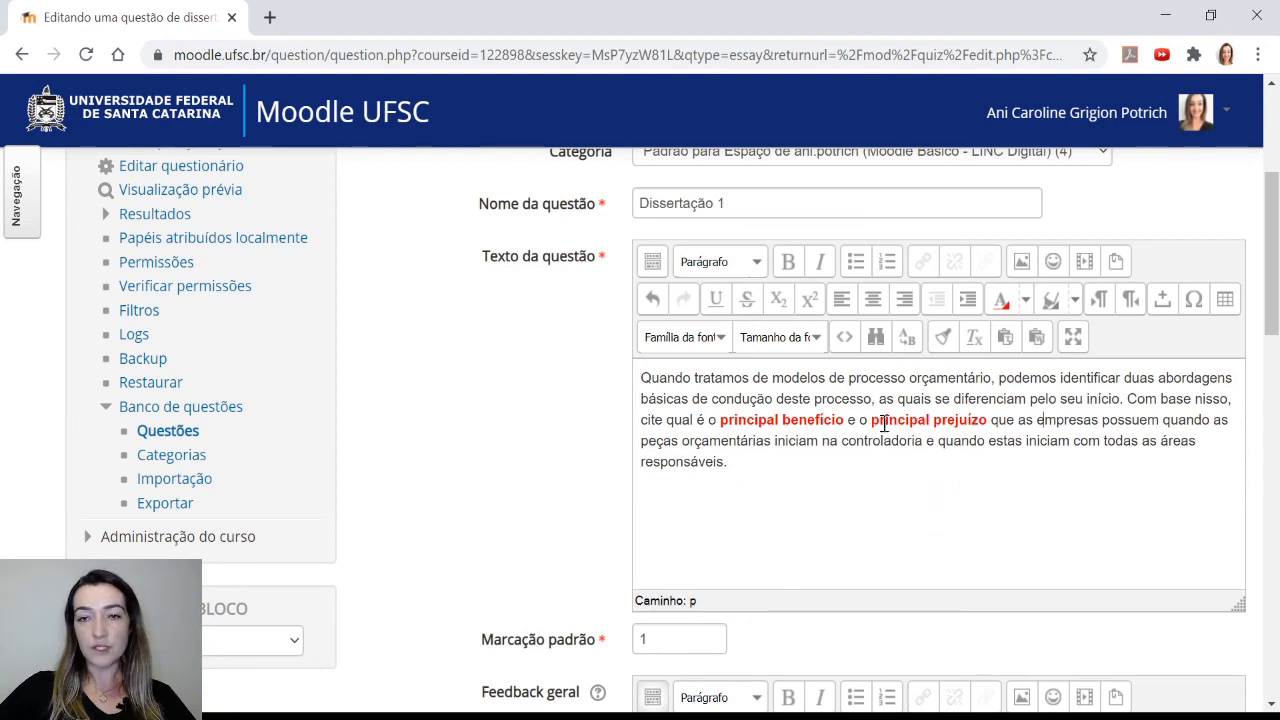
left_click(768, 472)
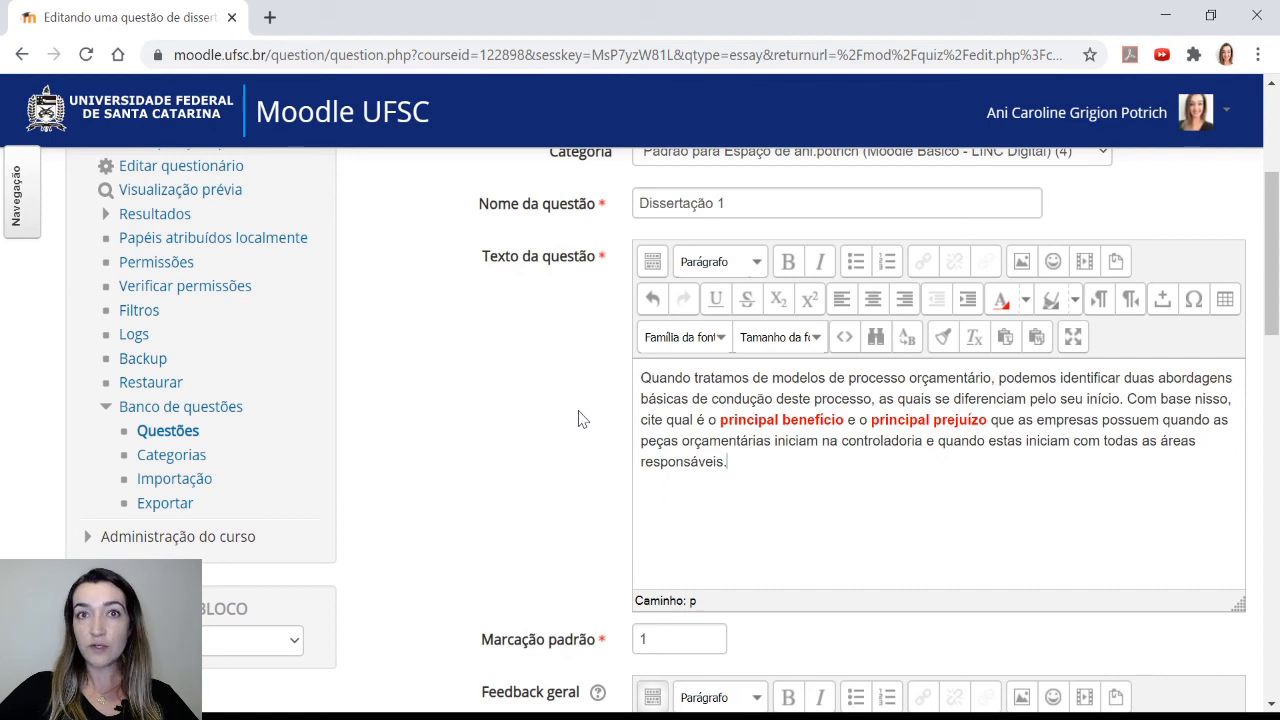
In the response options, set the input box size to 40 lines
scroll(578, 418, "down", 3)
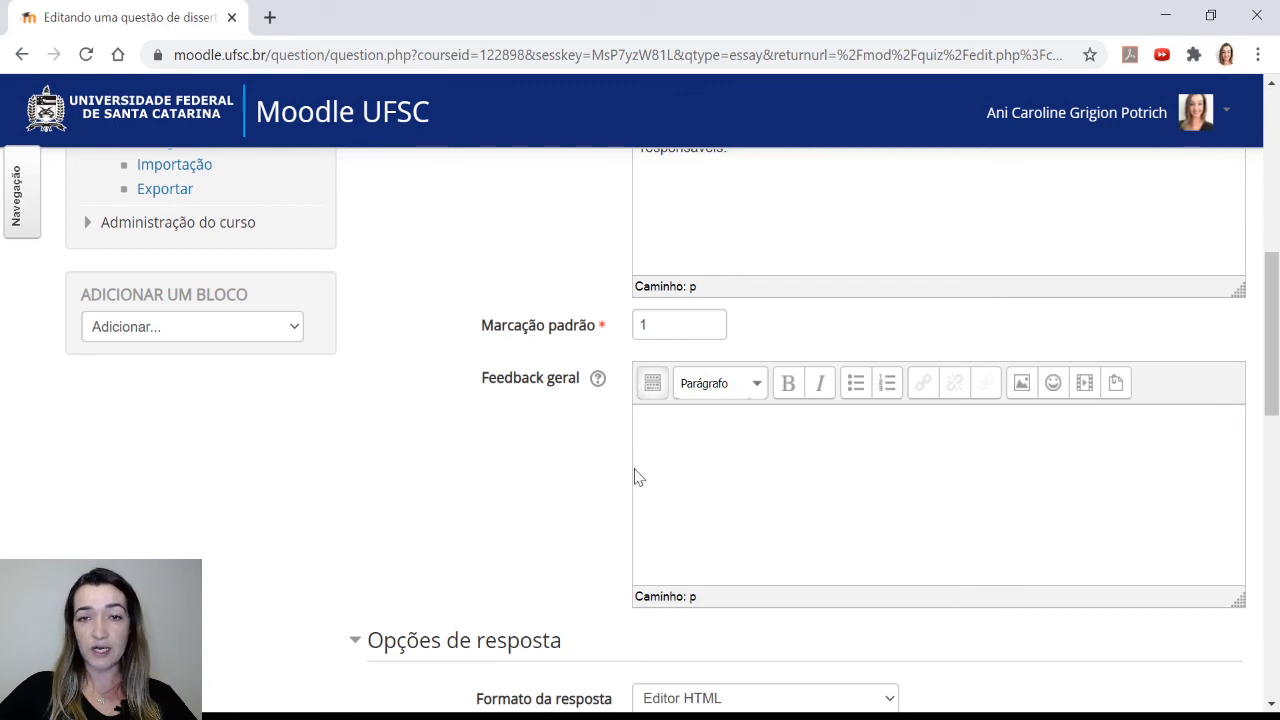
scroll(585, 458, "down", 2)
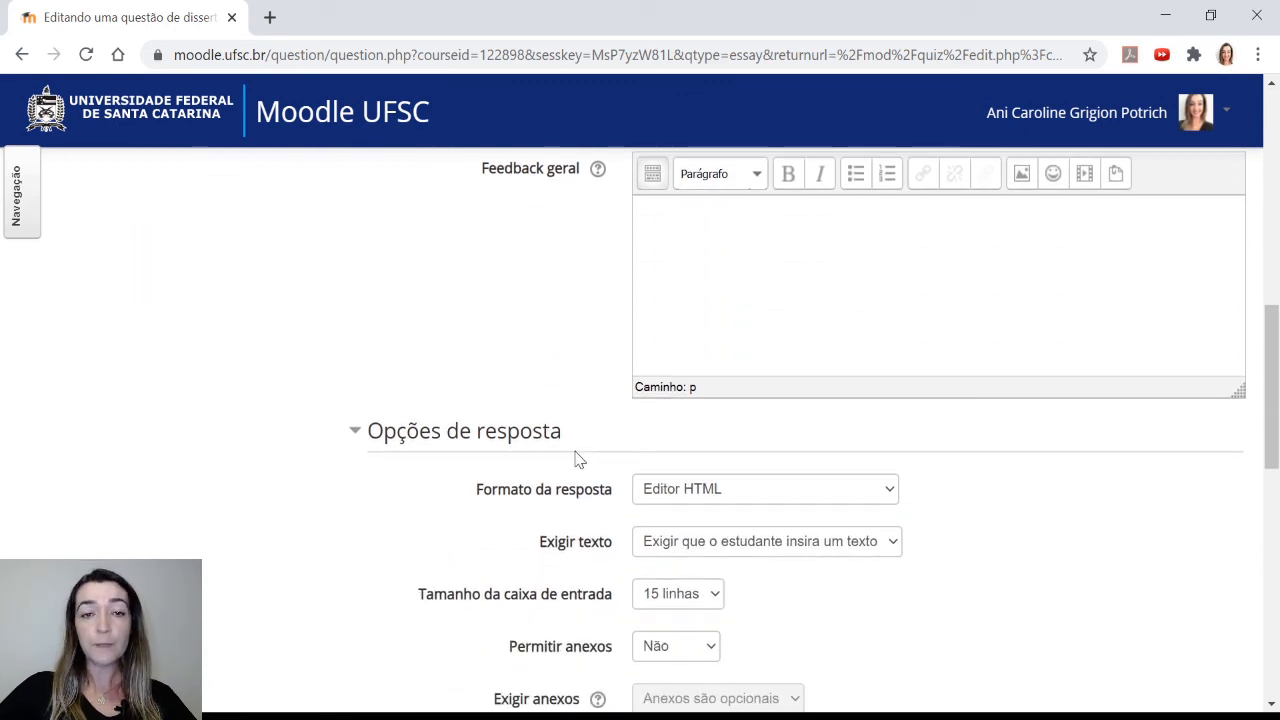
scroll(585, 458, "down", 2)
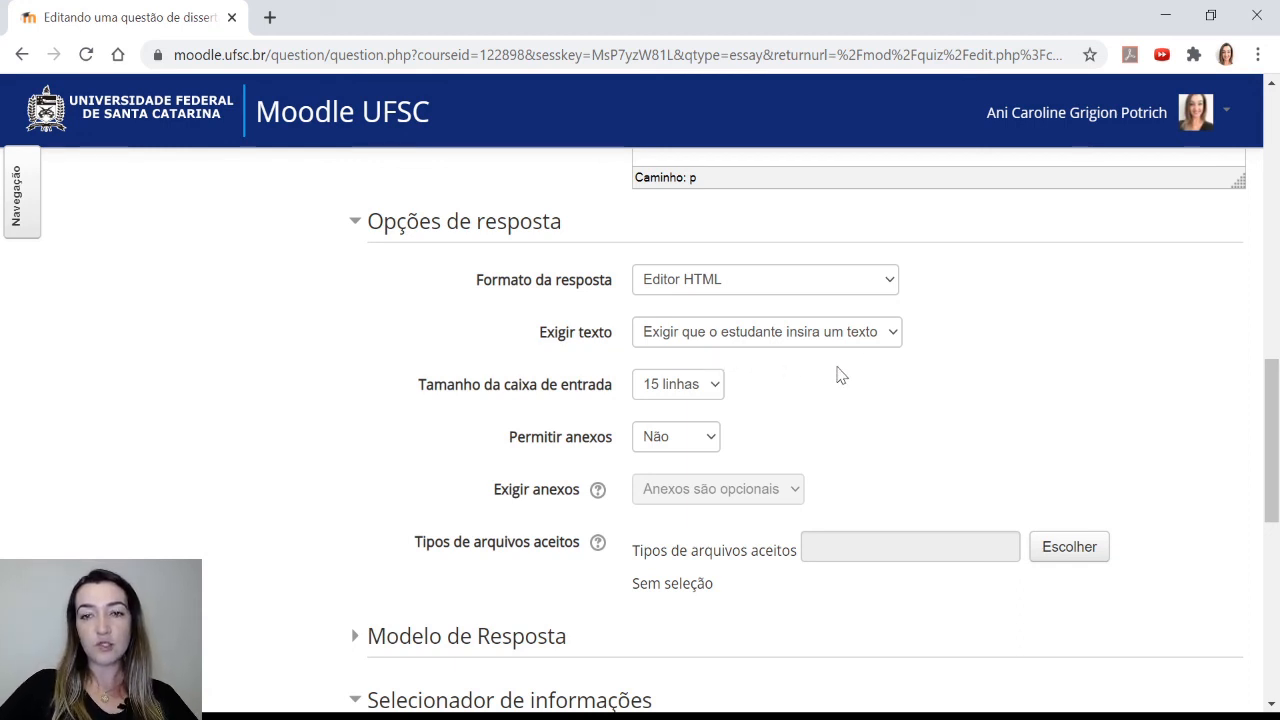
key("Tab")
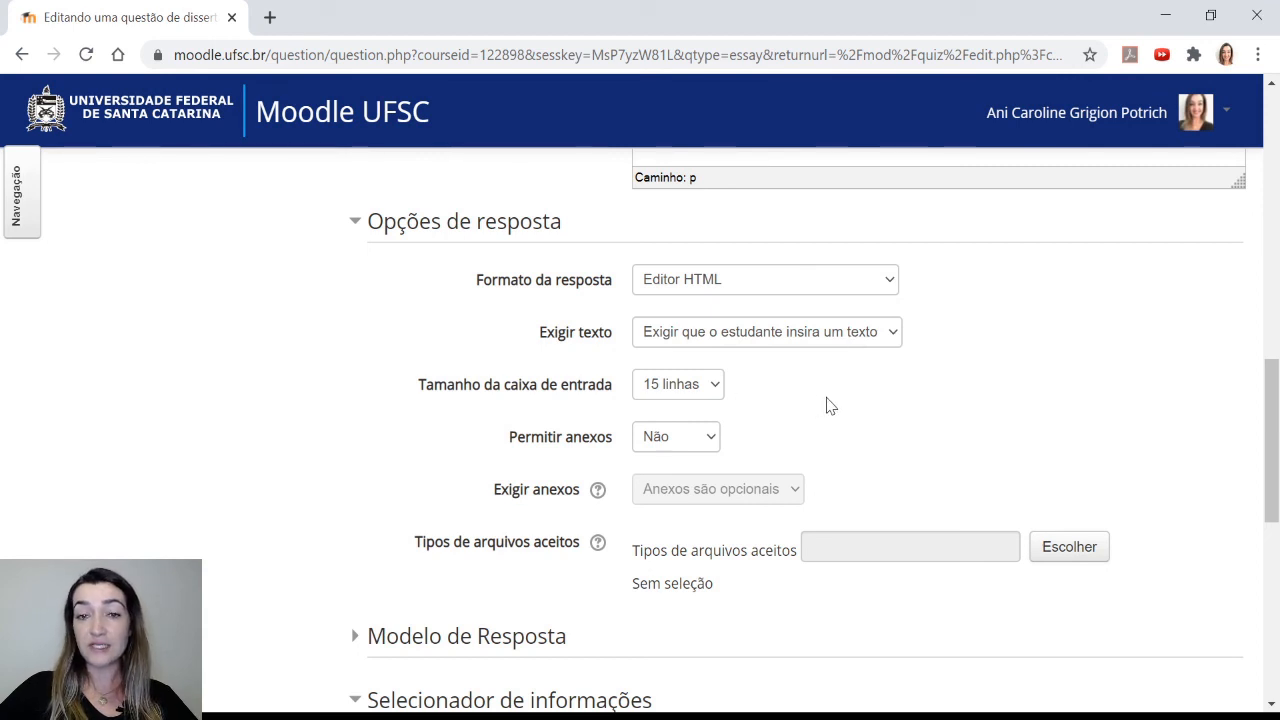
left_click(866, 370)
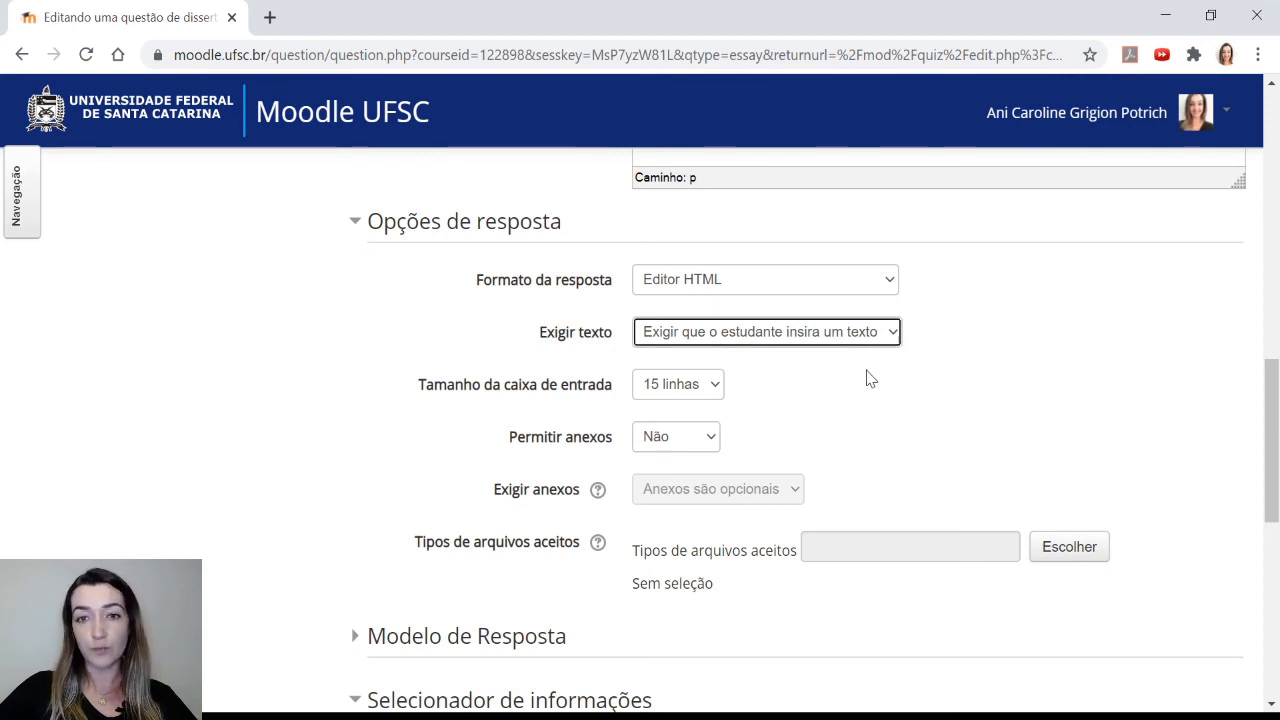
left_click(707, 392)
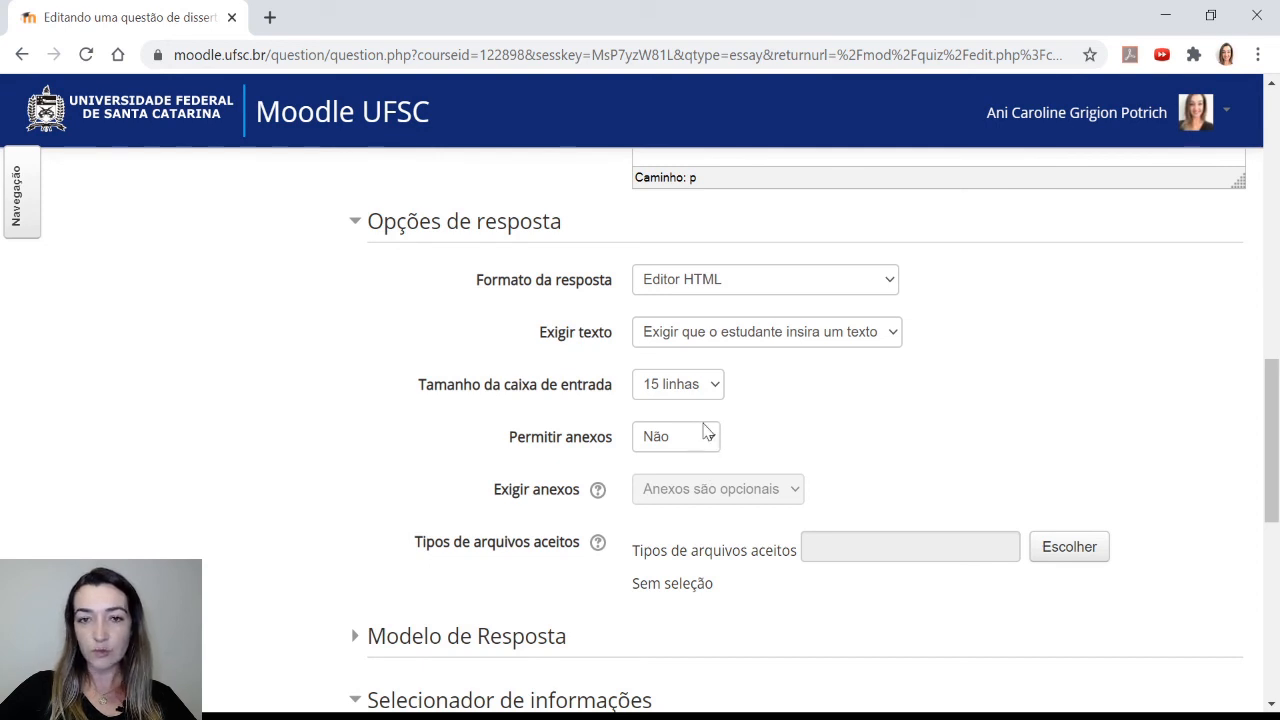
left_click(706, 422)
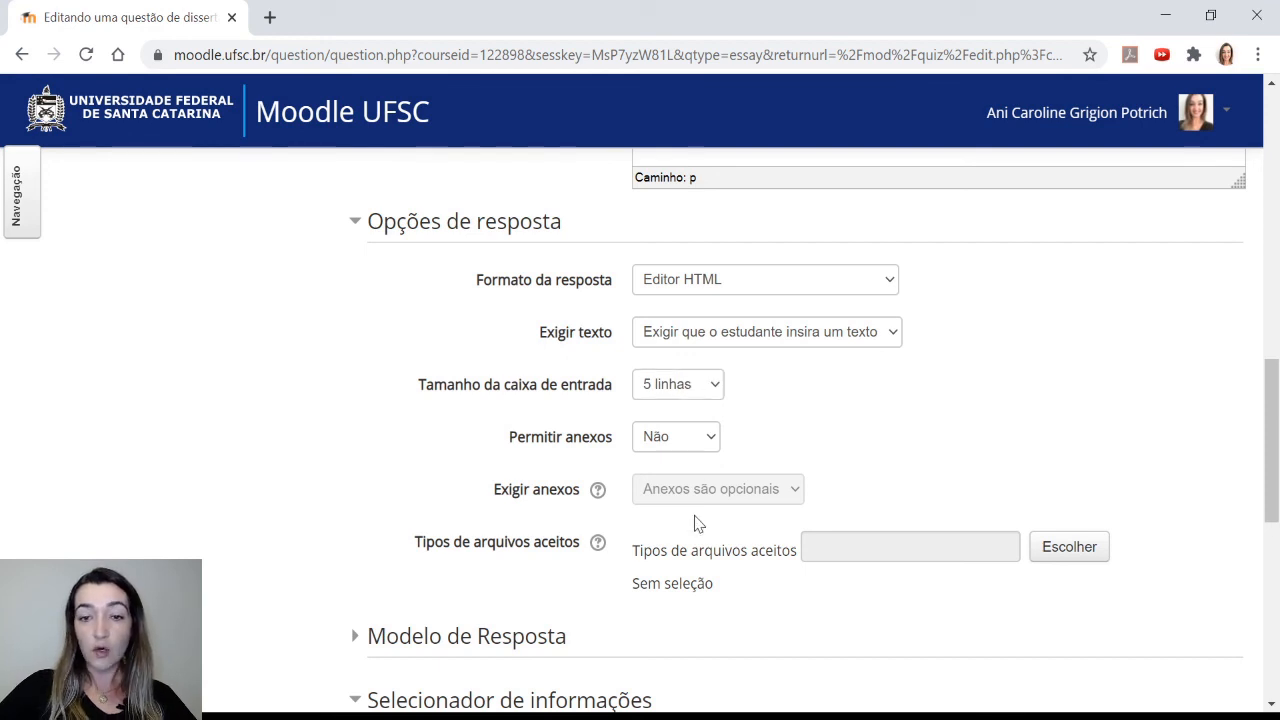
left_click(707, 647)
left_click(821, 428)
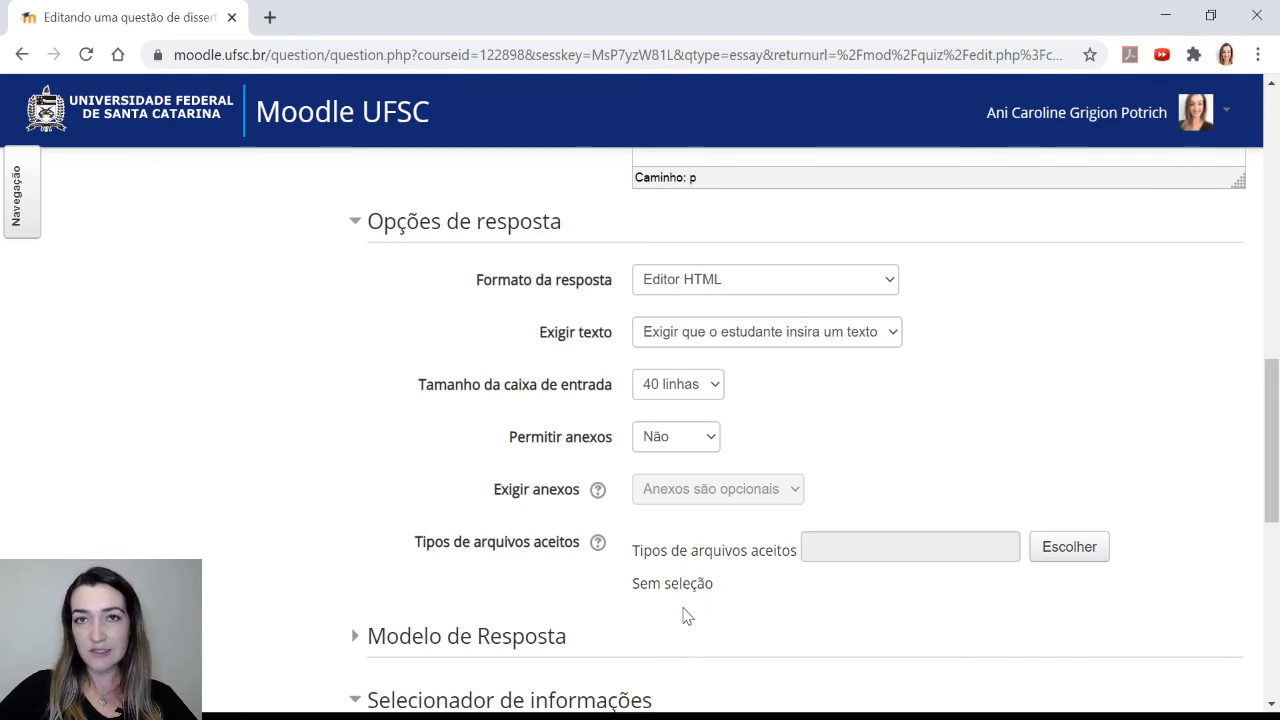
Allow 1 attachment and require 1 attachment for the answer
left_click(702, 511)
left_click(812, 450)
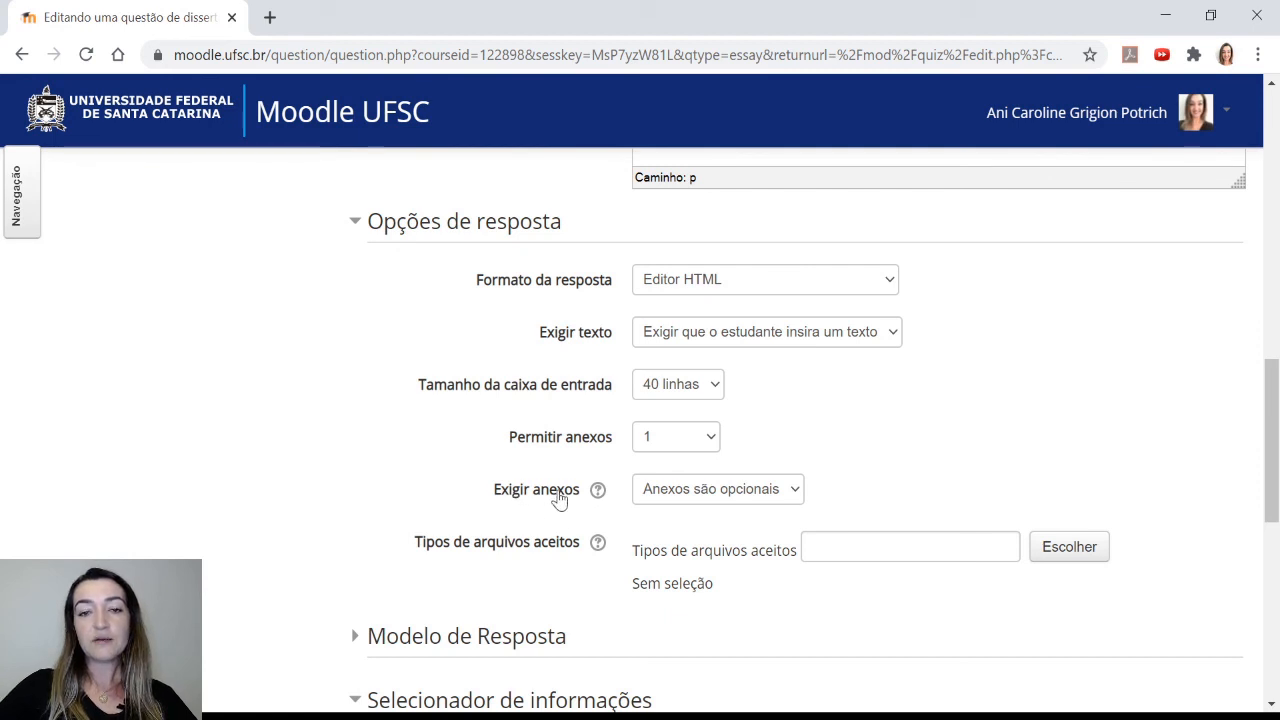
left_click(738, 556)
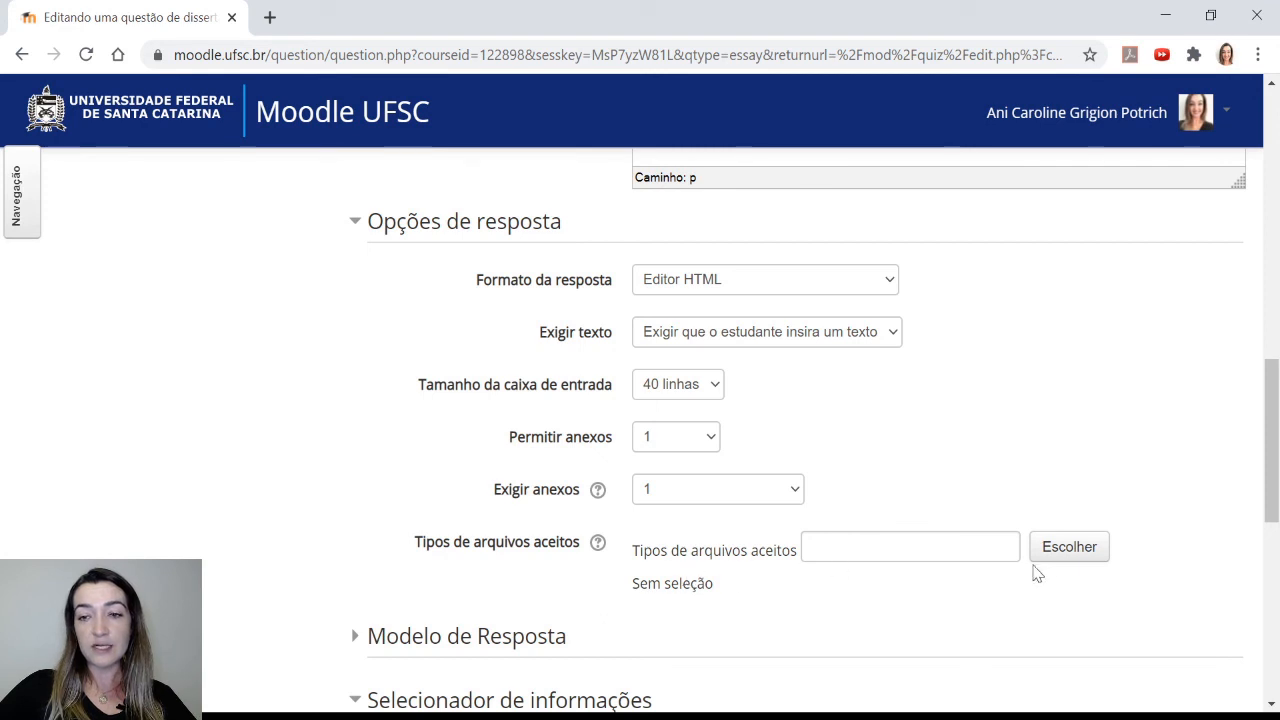
Restrict the accepted attachment file types to spreadsheet files (Arquivos de planilha) and save the selection
left_click(1064, 554)
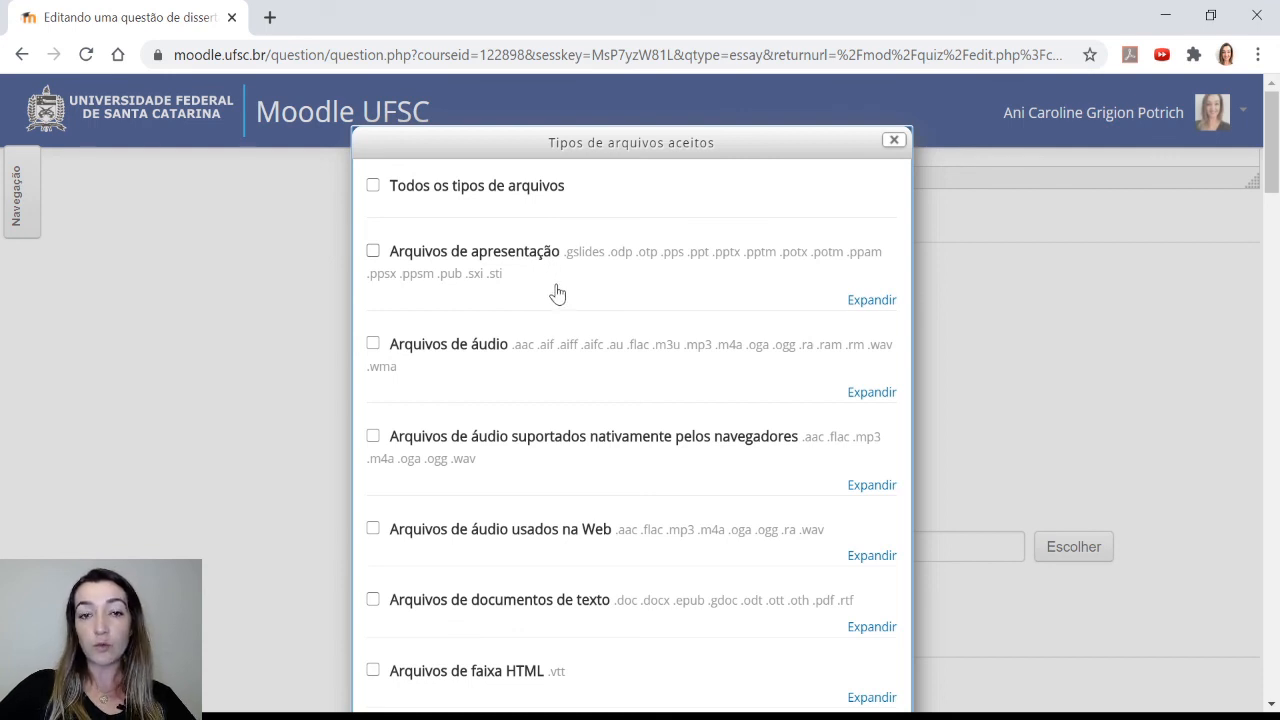
scroll(573, 308, "down", 1)
scroll(573, 308, "down", 3)
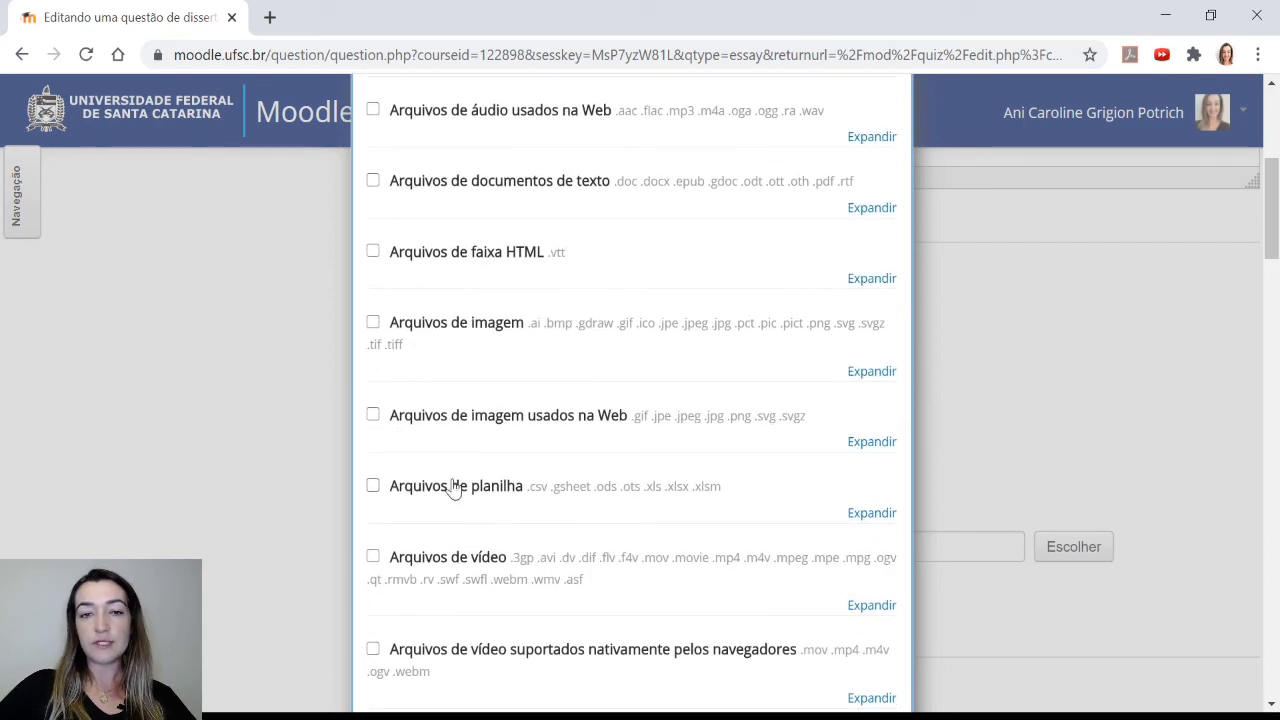
left_click(372, 487)
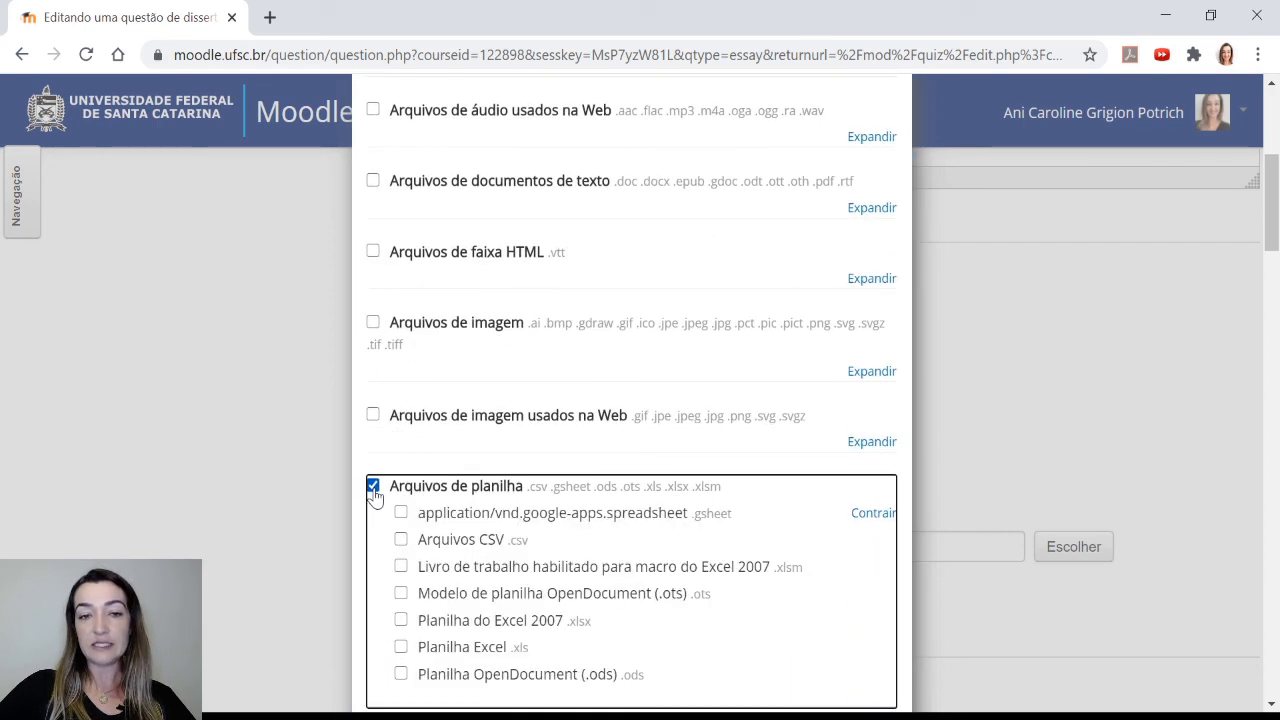
scroll(372, 500, "down", 2)
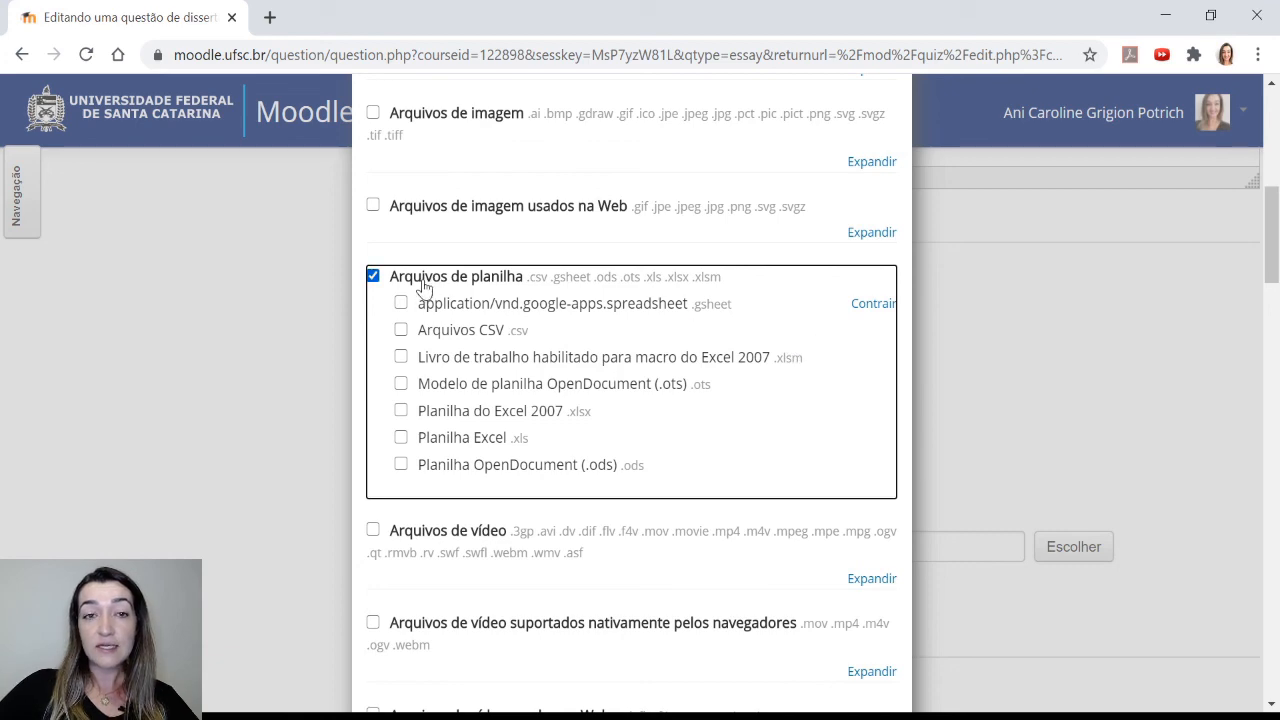
scroll(762, 401, "down", 5)
scroll(762, 401, "down", 3)
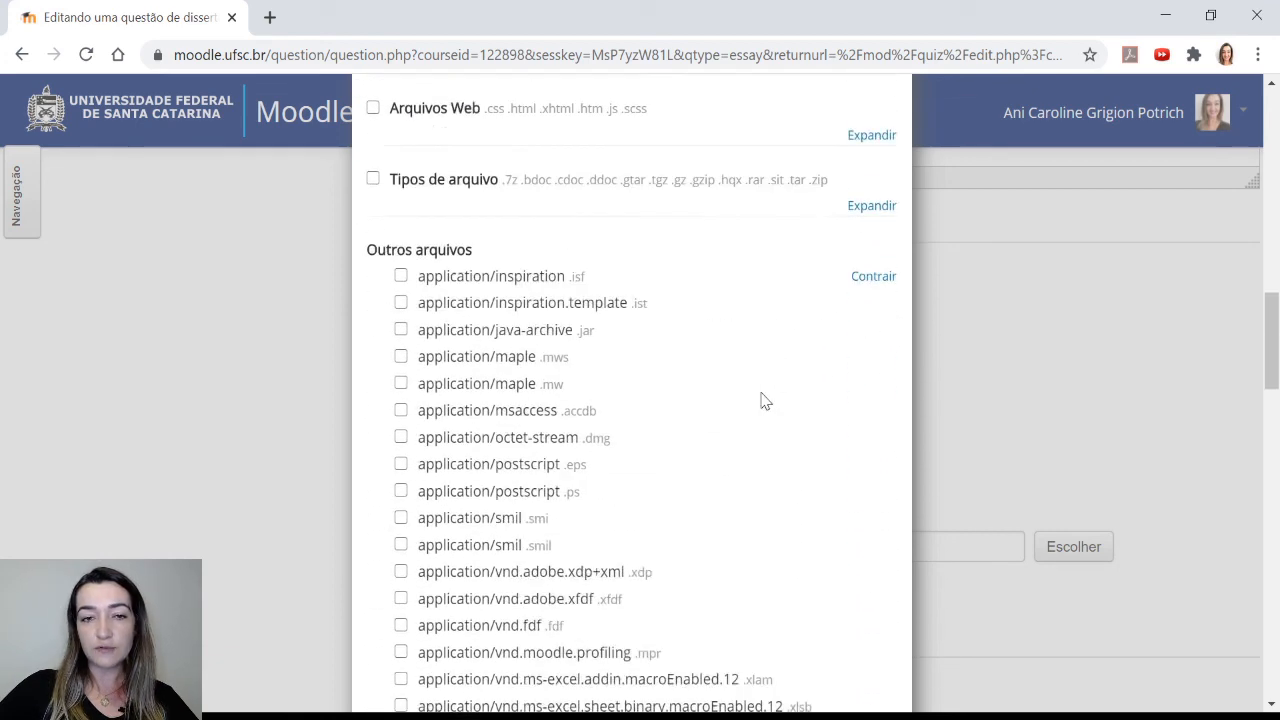
scroll(554, 240, "up", 3)
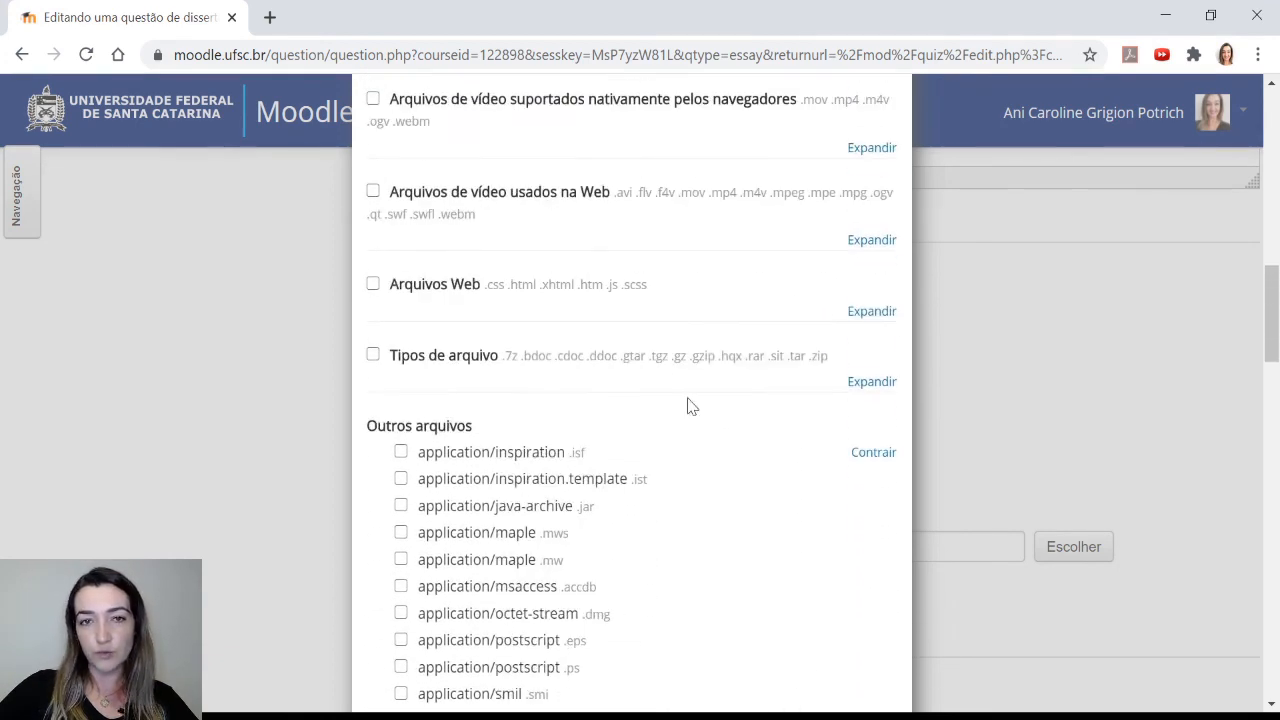
scroll(740, 325, "down", 3)
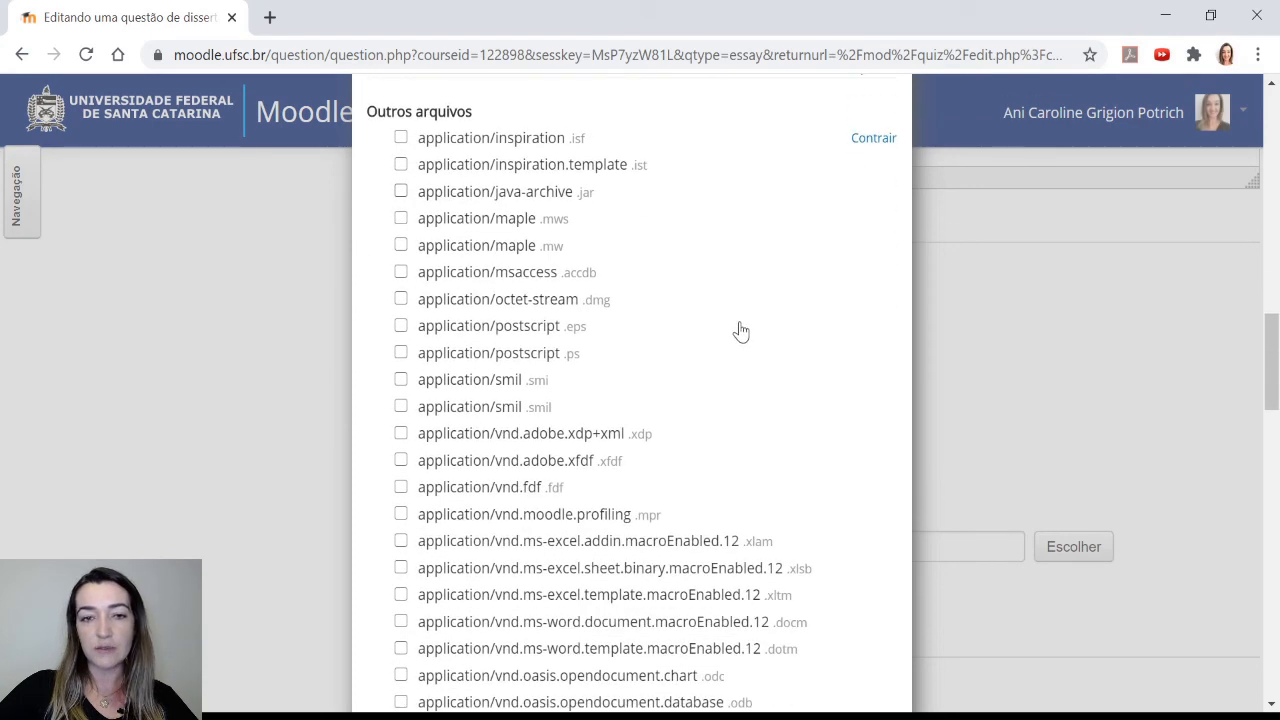
scroll(740, 332, "down", 17)
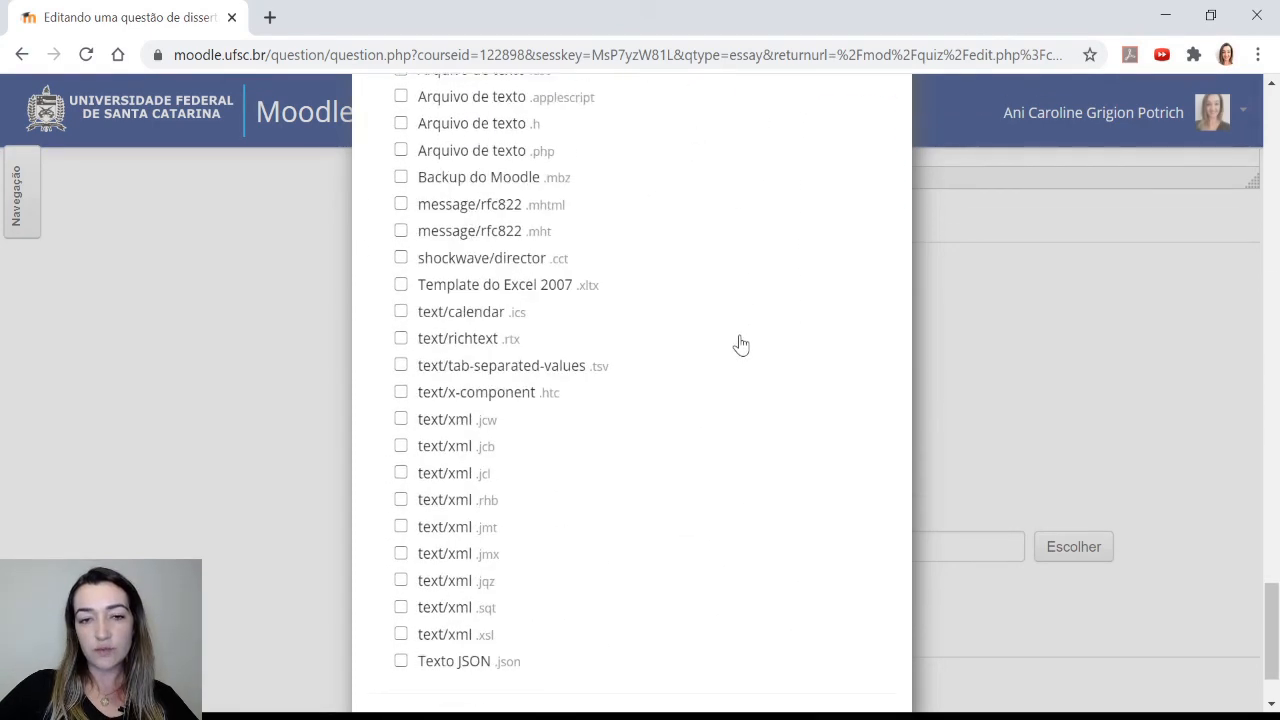
scroll(740, 345, "down", 2)
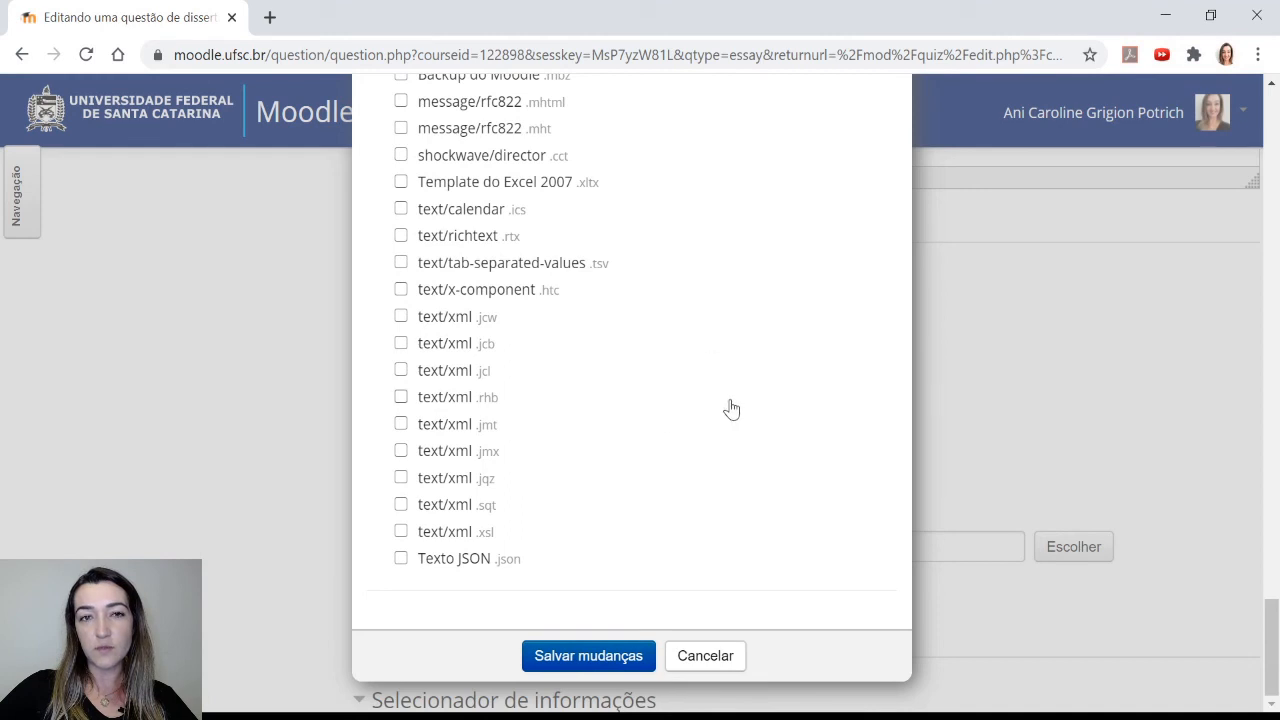
left_click(594, 658)
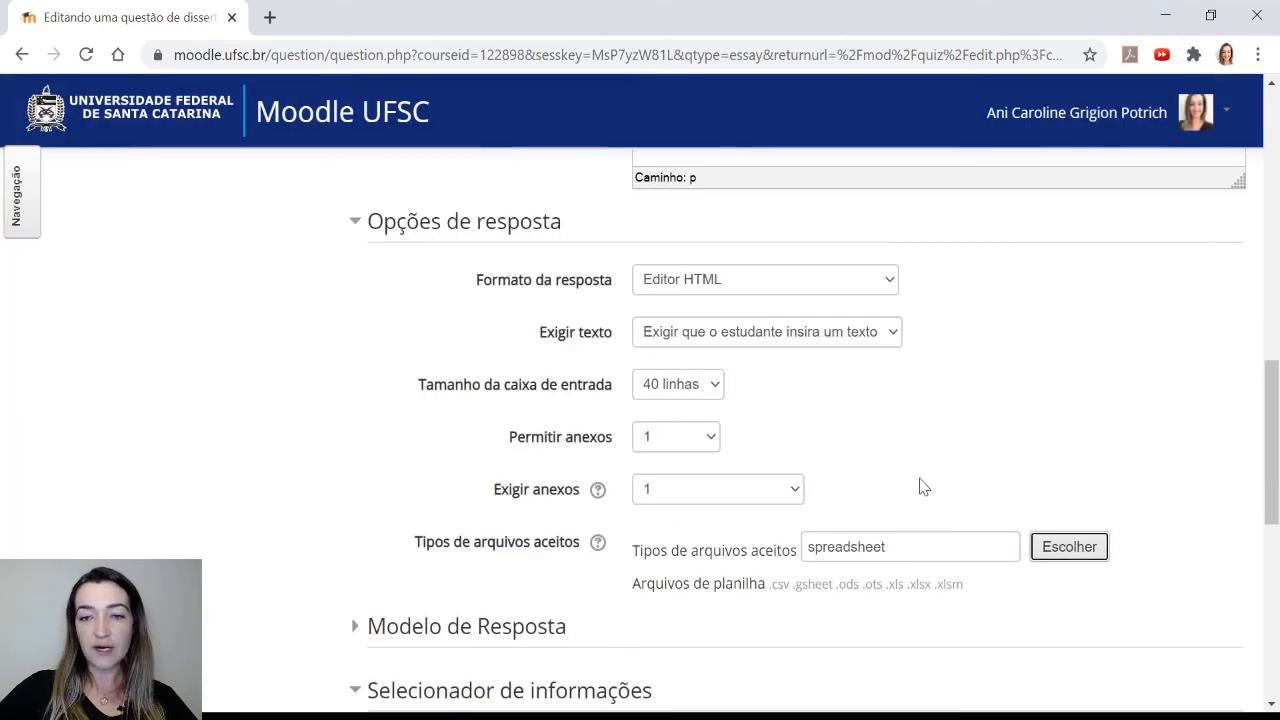
Expand the response template section and enter 'Modelo de texto:', 'Prejuízo 1:' and 'Prejuízo 2:' on separate lines
scroll(1155, 441, "down", 1)
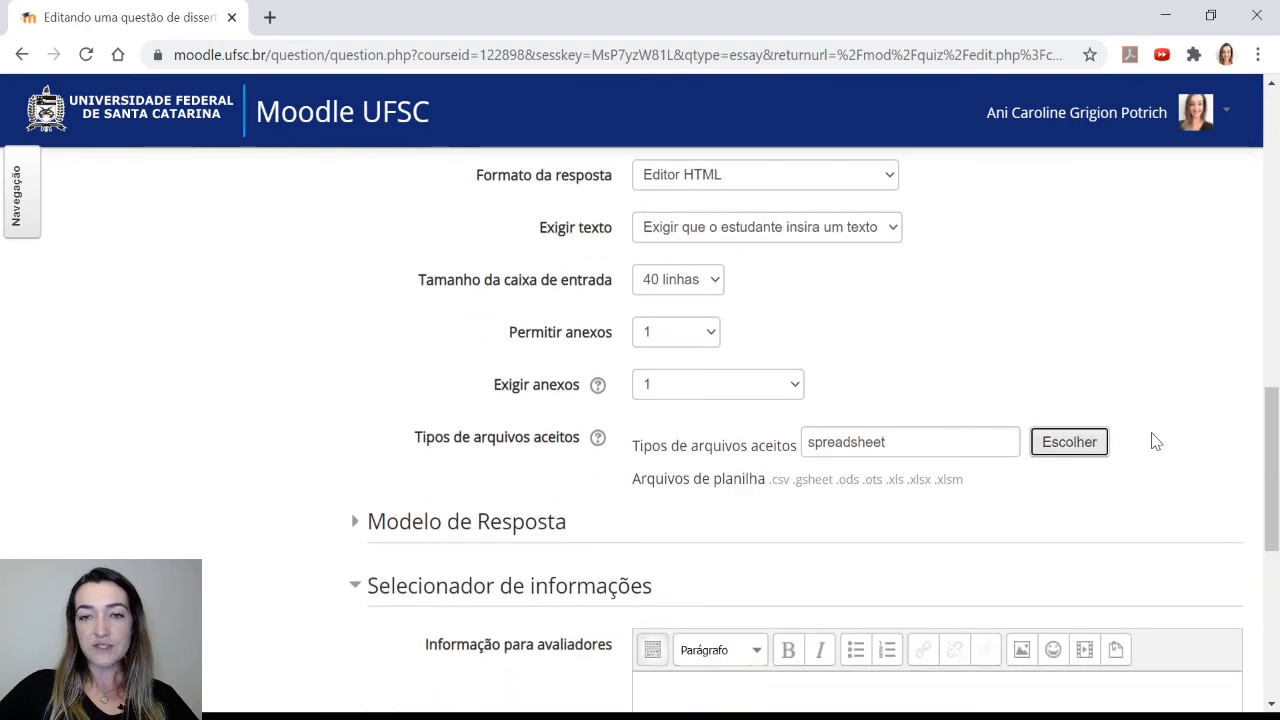
scroll(1155, 441, "down", 1)
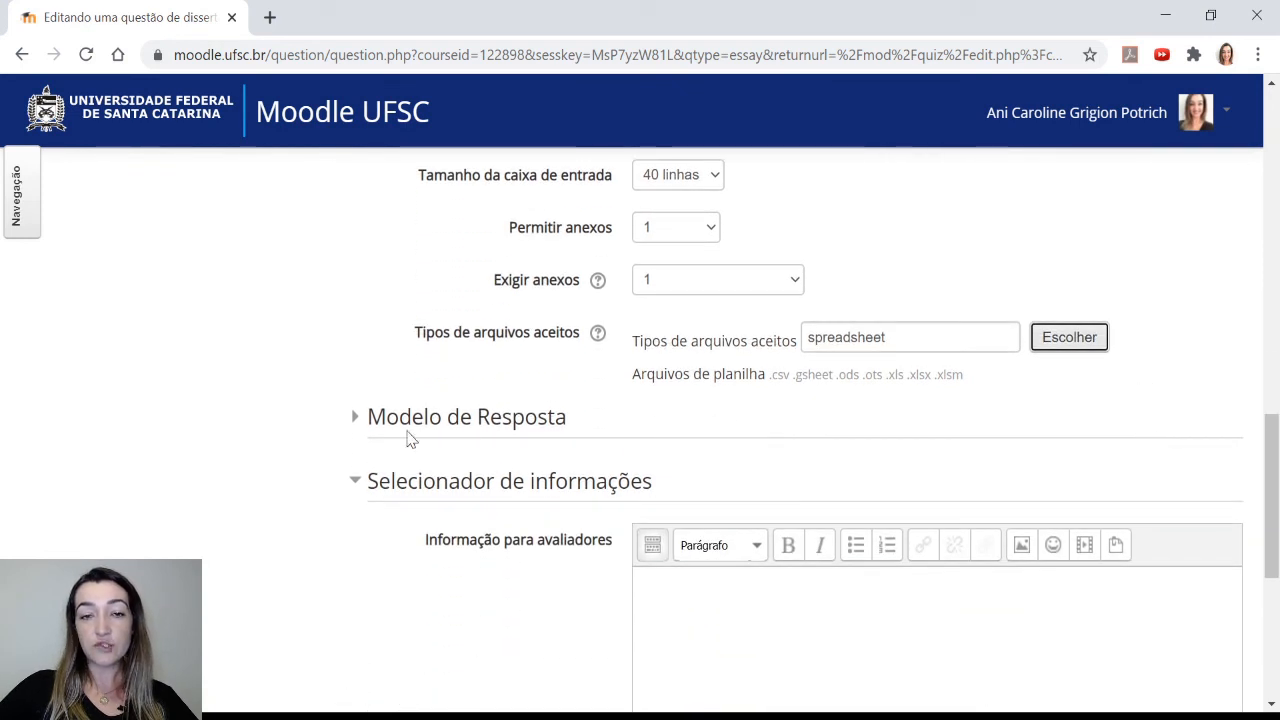
left_click(455, 418)
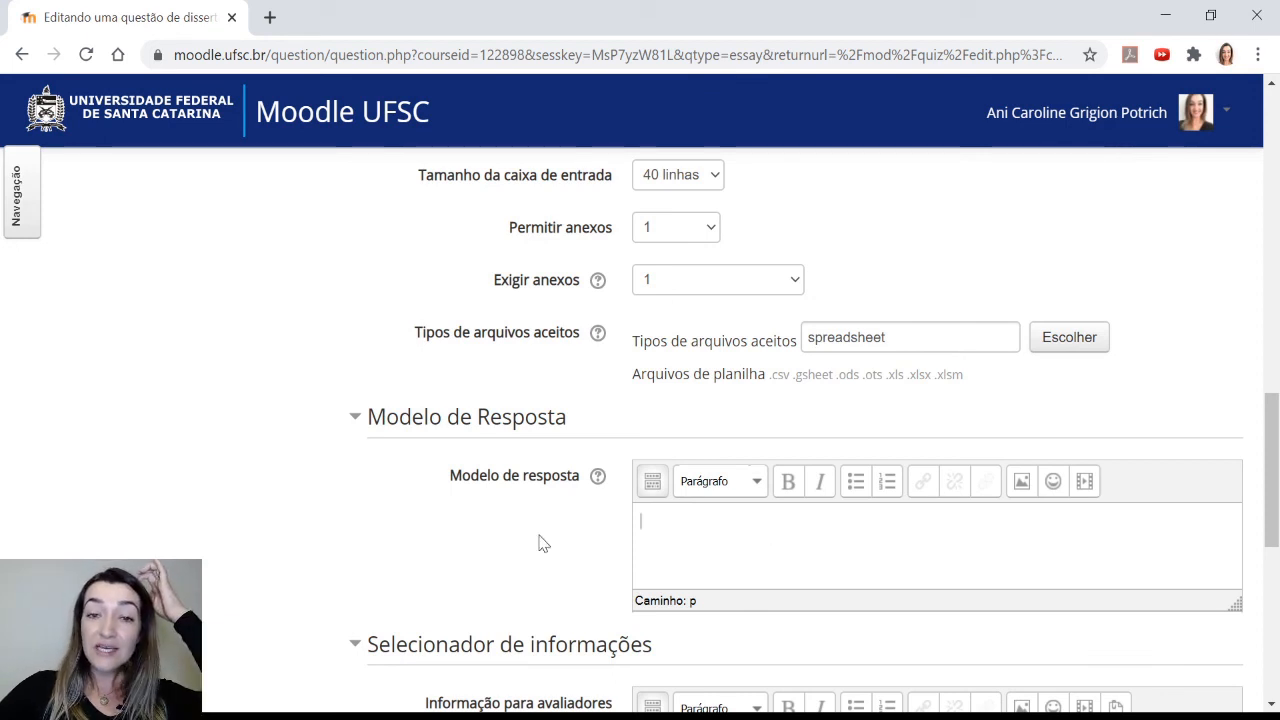
scroll(540, 543, "down", 1)
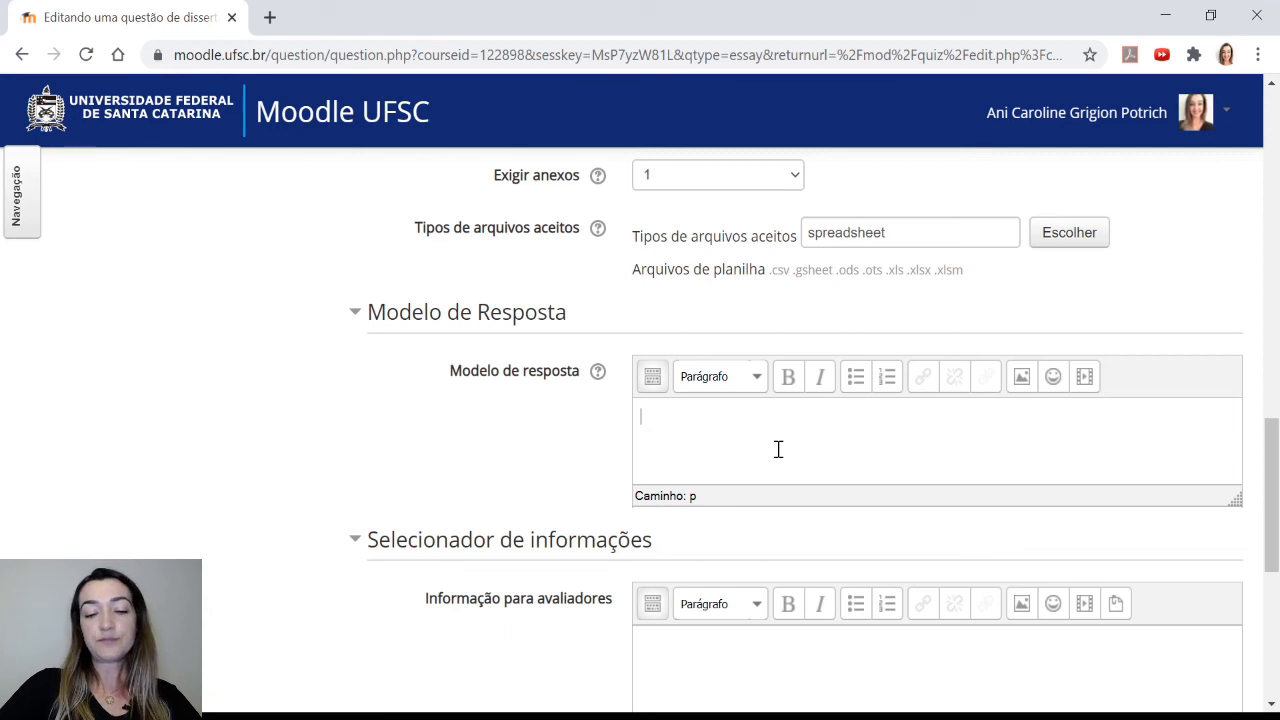
type("Não")
key("BackSpace")
key("BackSpace")
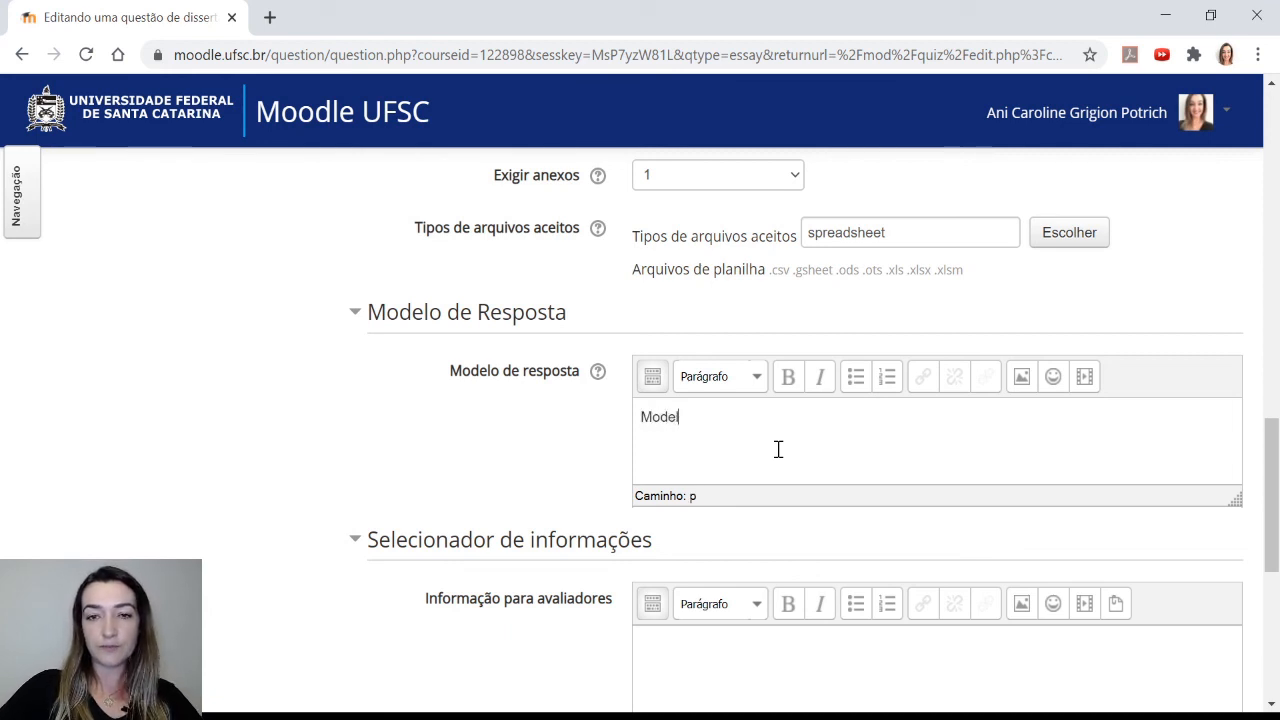
type("Modelo de texto:")
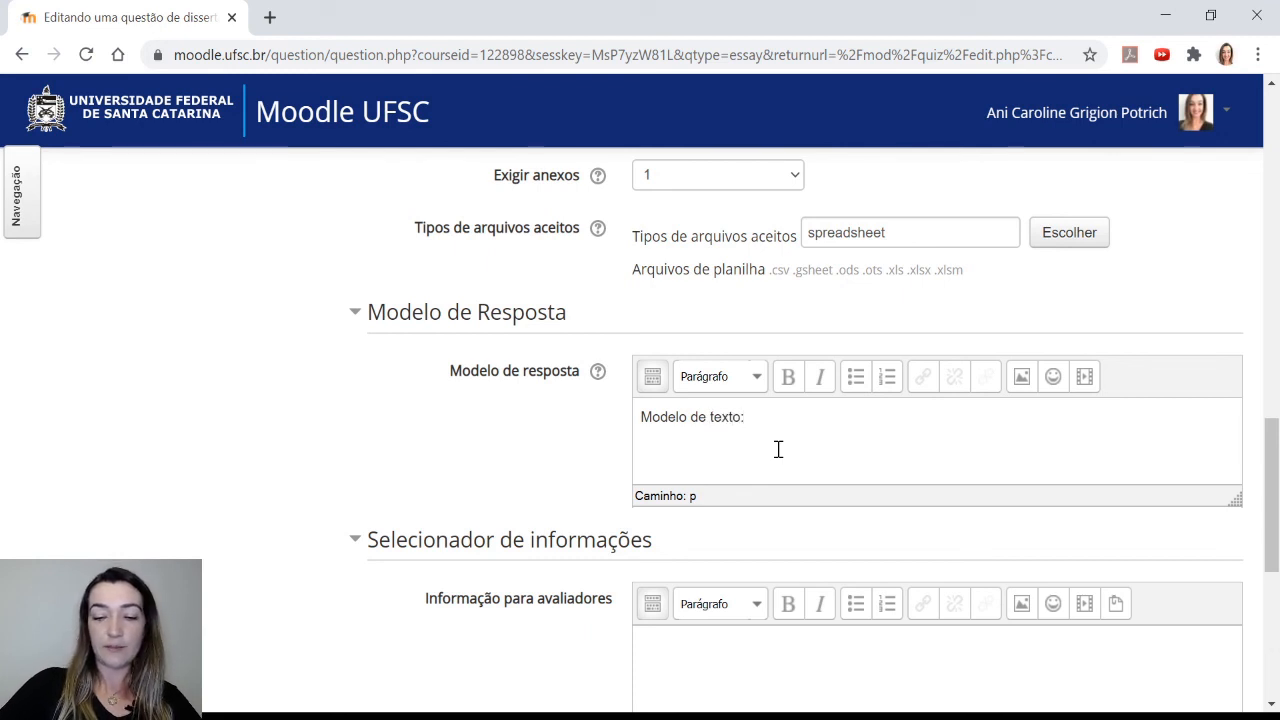
type(" Prejuíz")
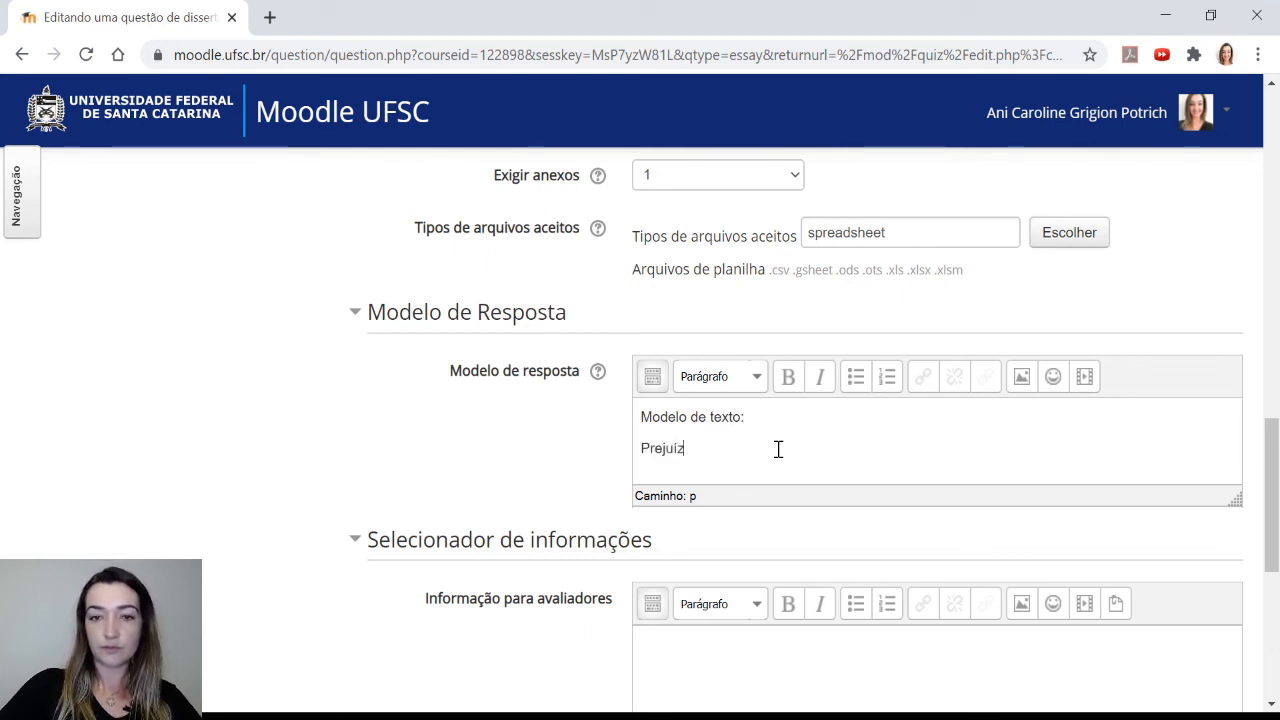
type("o 1")
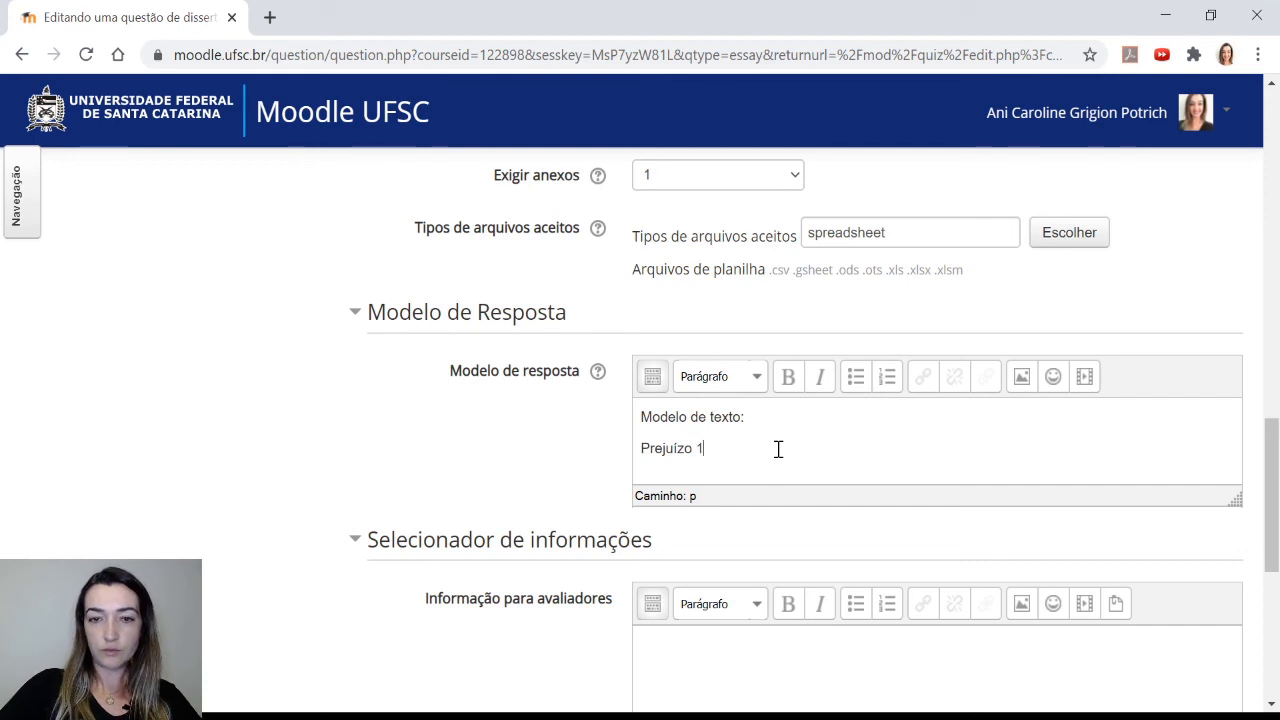
type(":")
key("Return")
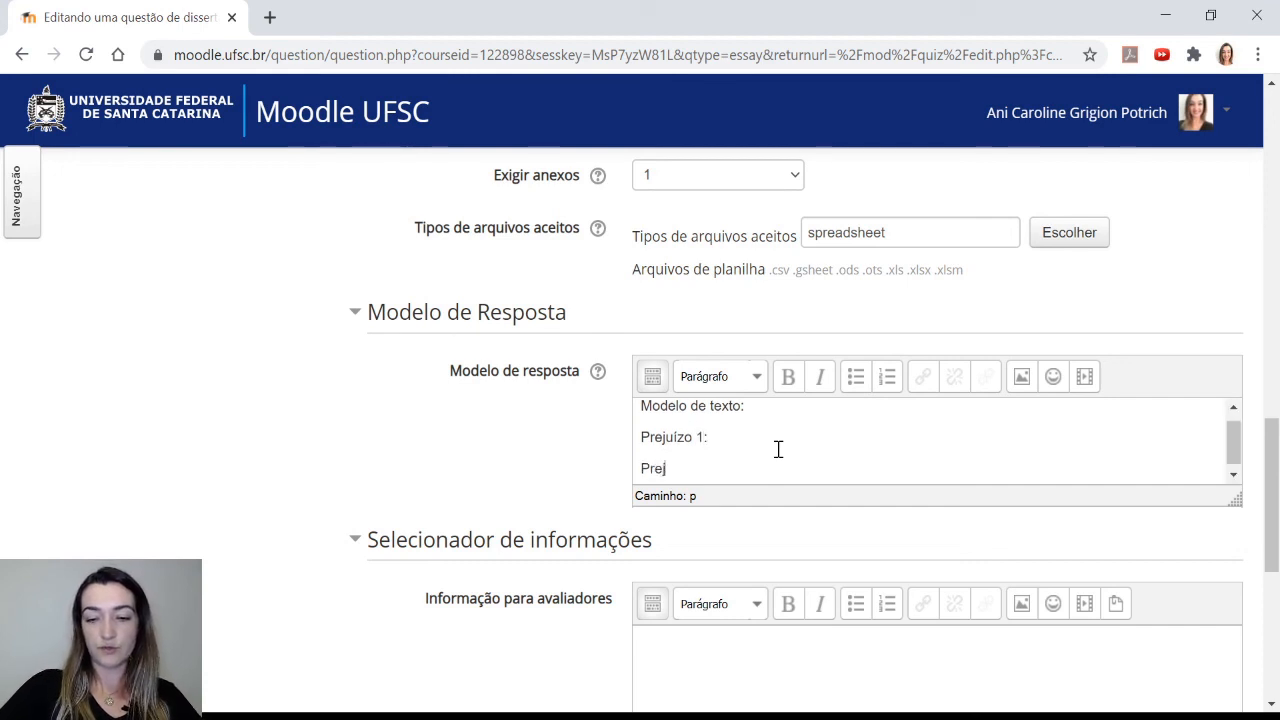
type("Prejui")
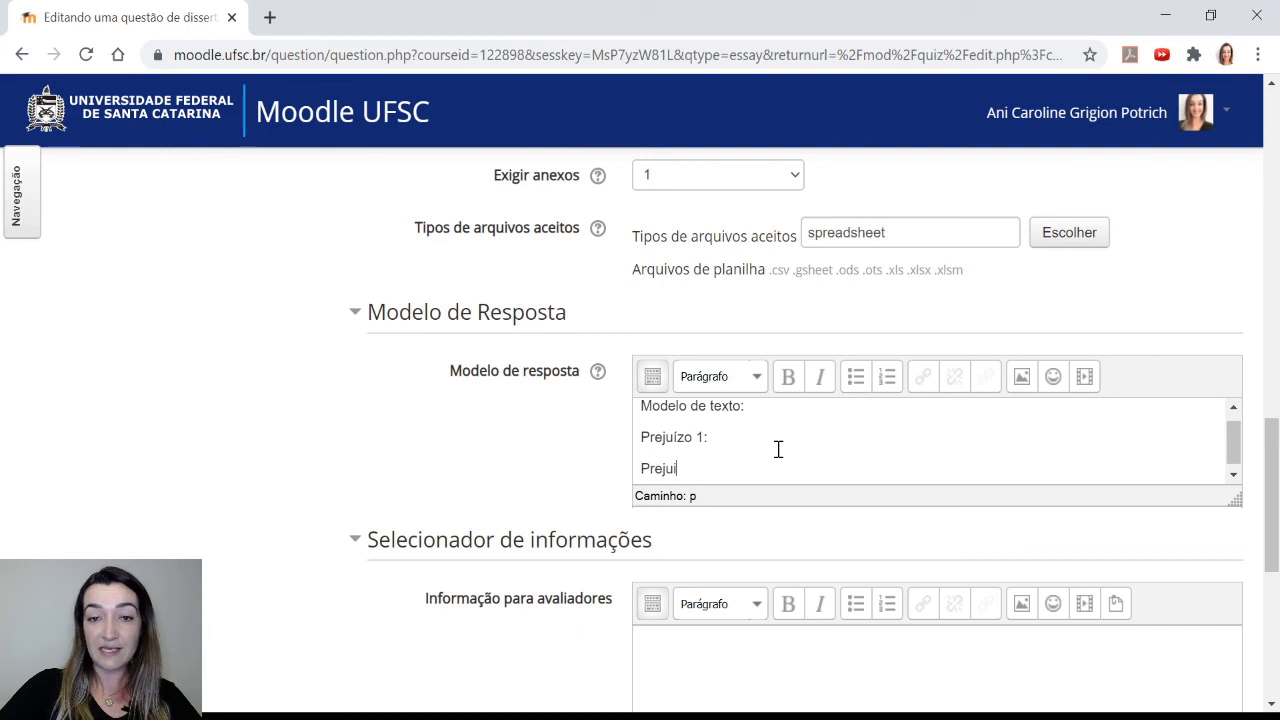
type("zo ízo")
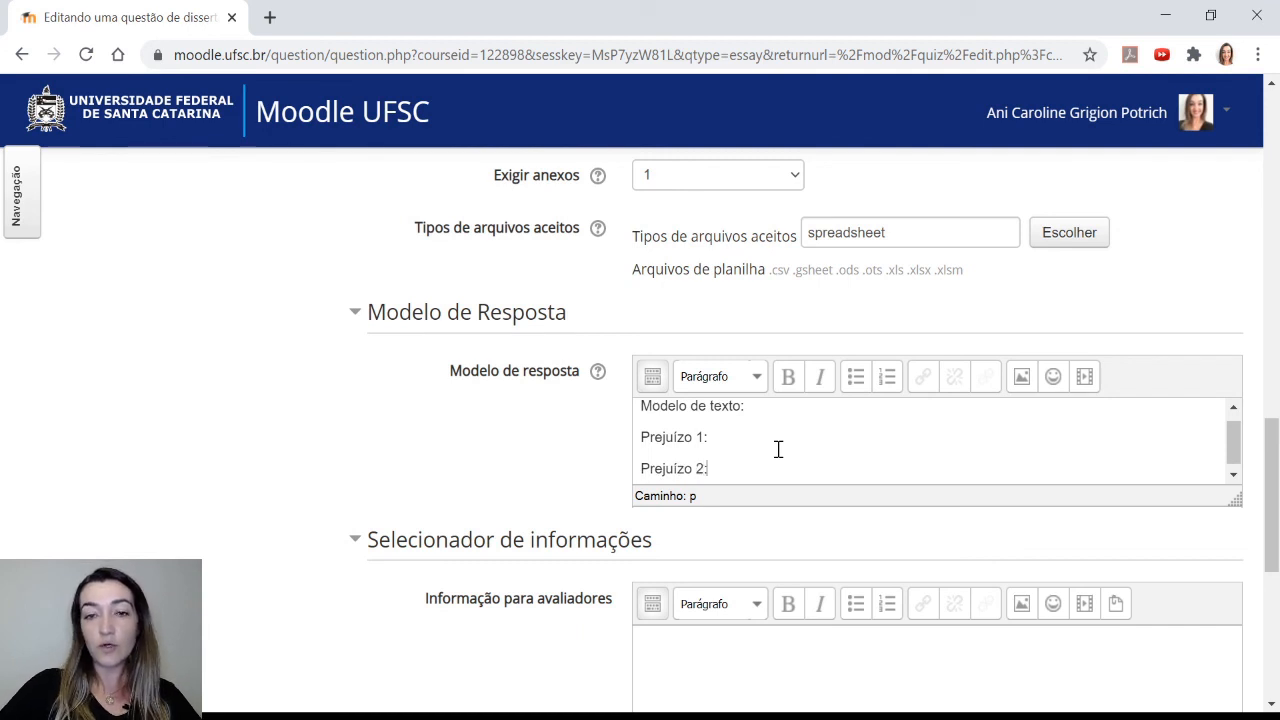
type(" 2:")
key("Return")
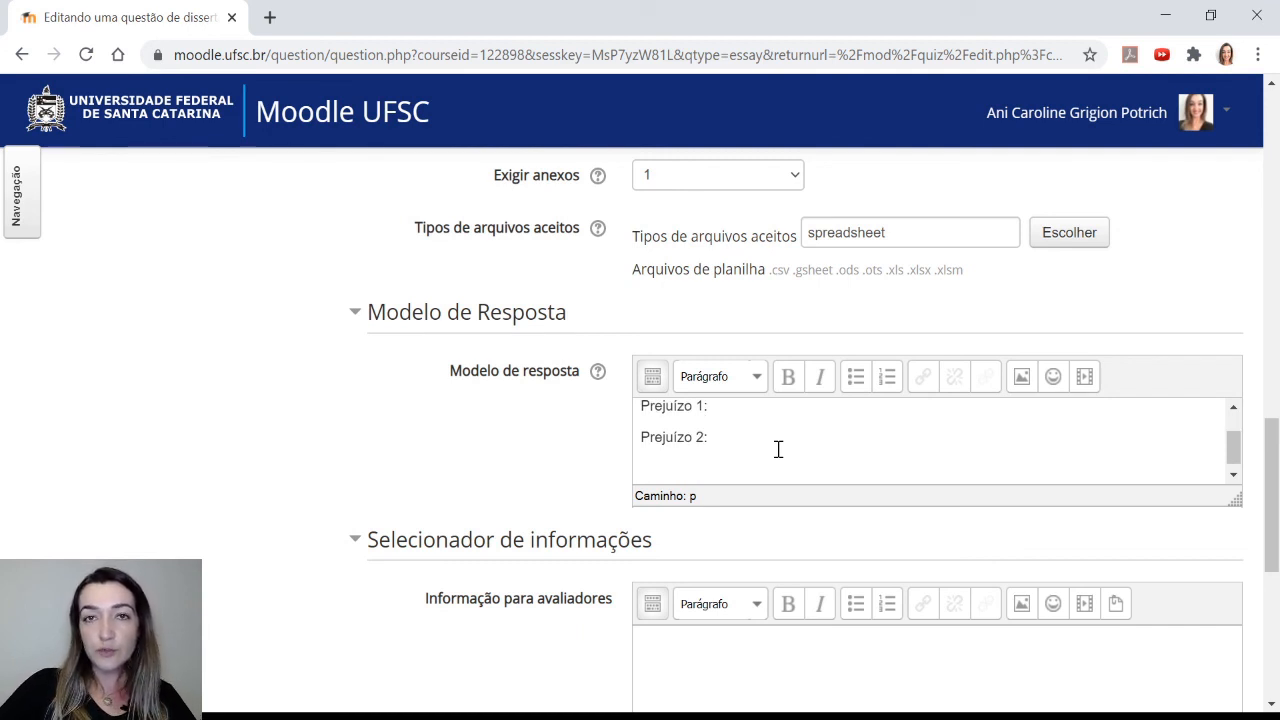
Enter 'Texto para correção:', 'Prejuízo 1:' and 'Prejuízo 2:' as information for graders, then save changes and continue editing
scroll(580, 457, "up", 1)
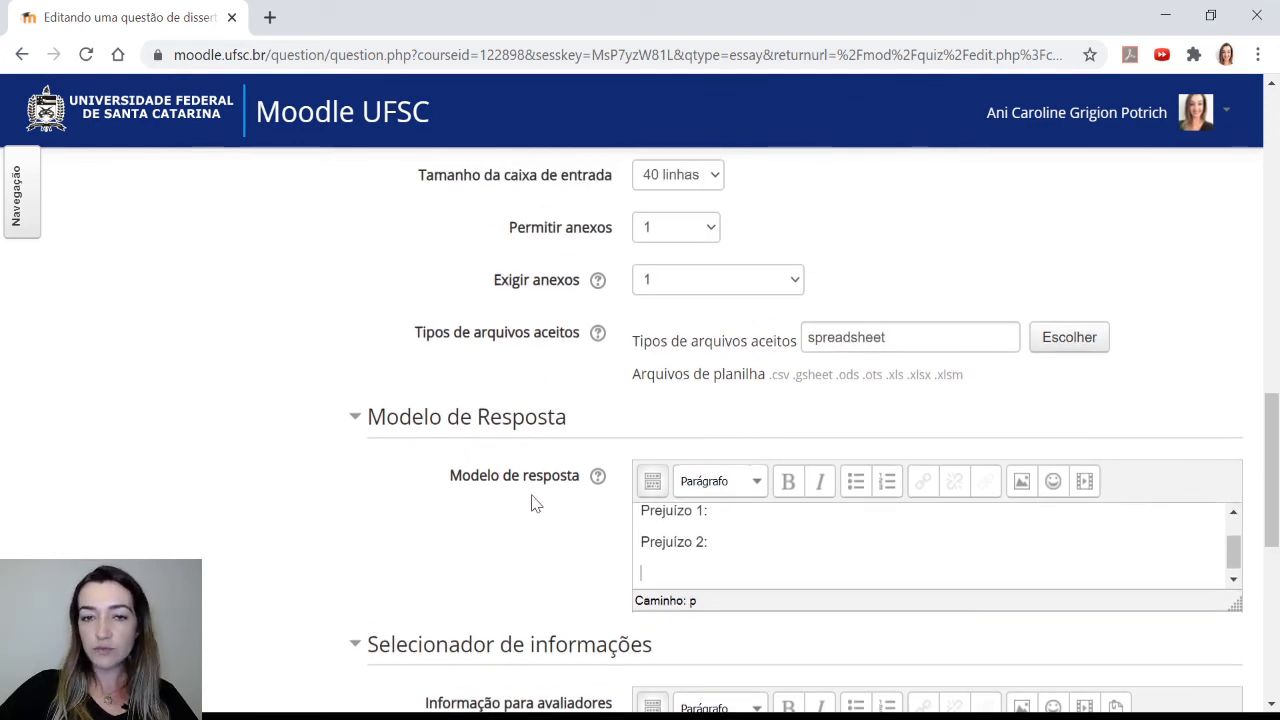
scroll(550, 537, "down", 2)
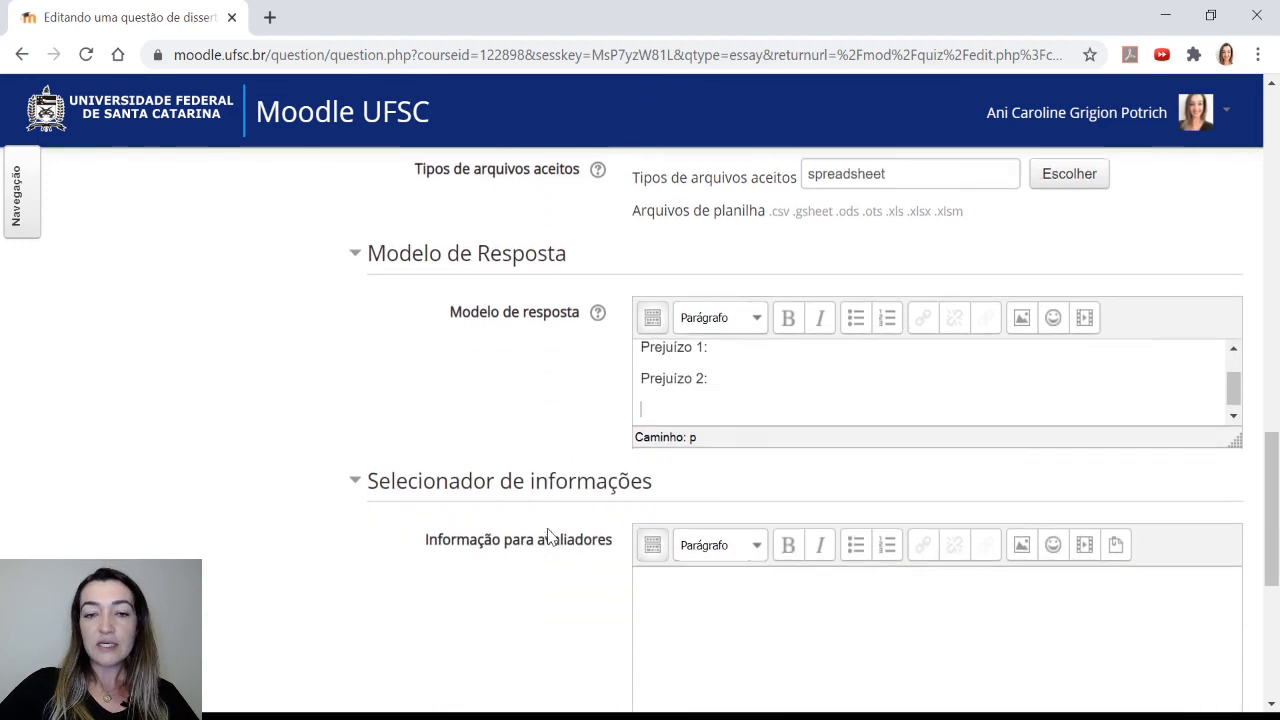
scroll(572, 558, "down", 1)
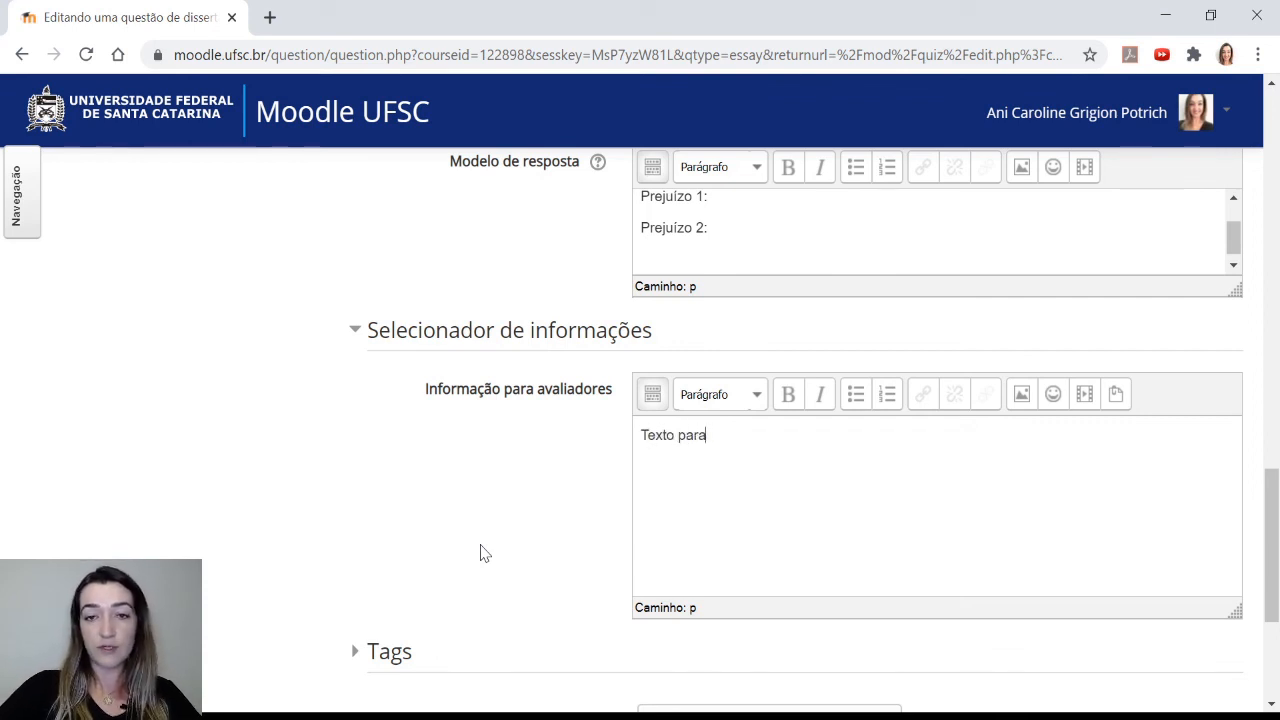
type("ão:")
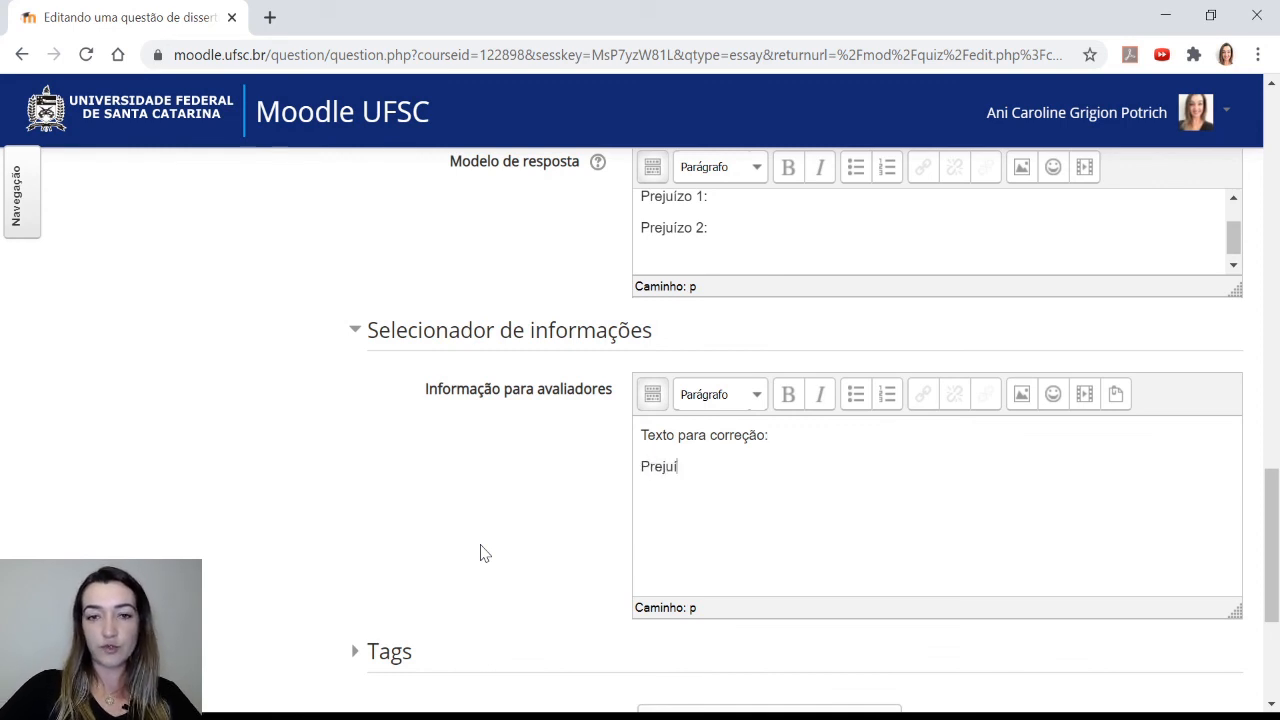
type("zo 1:")
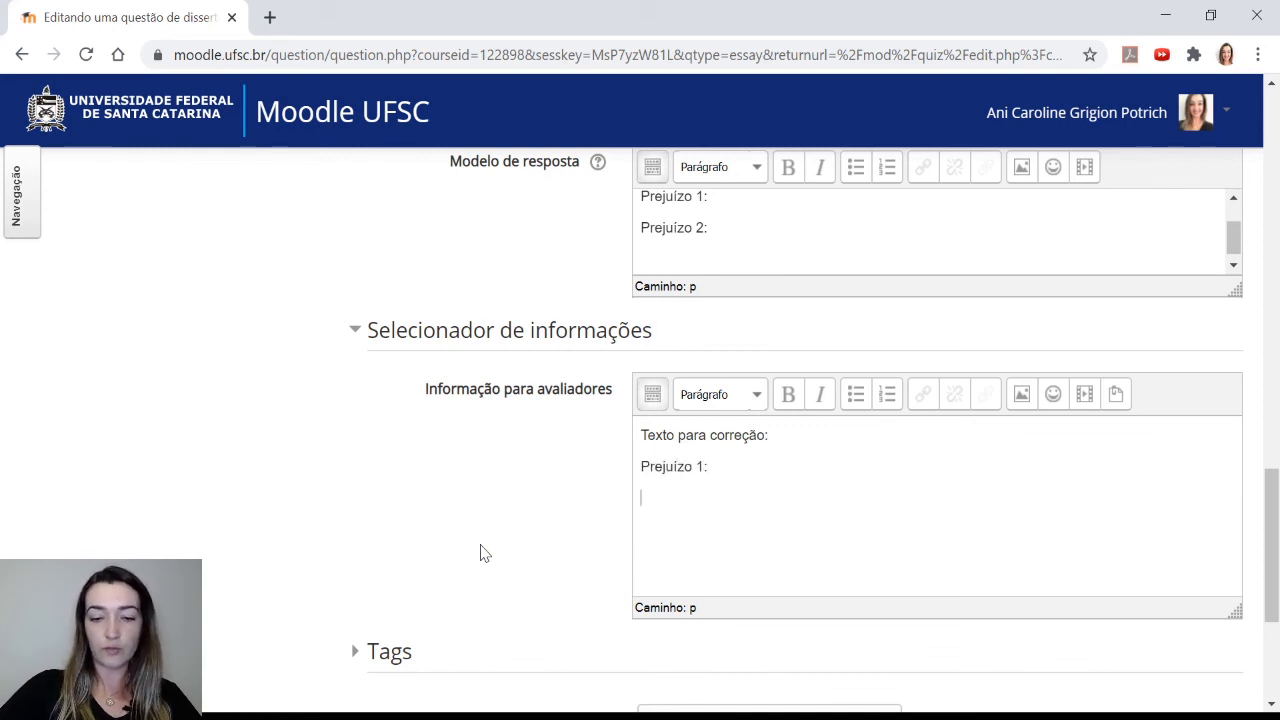
type("juízo 2:")
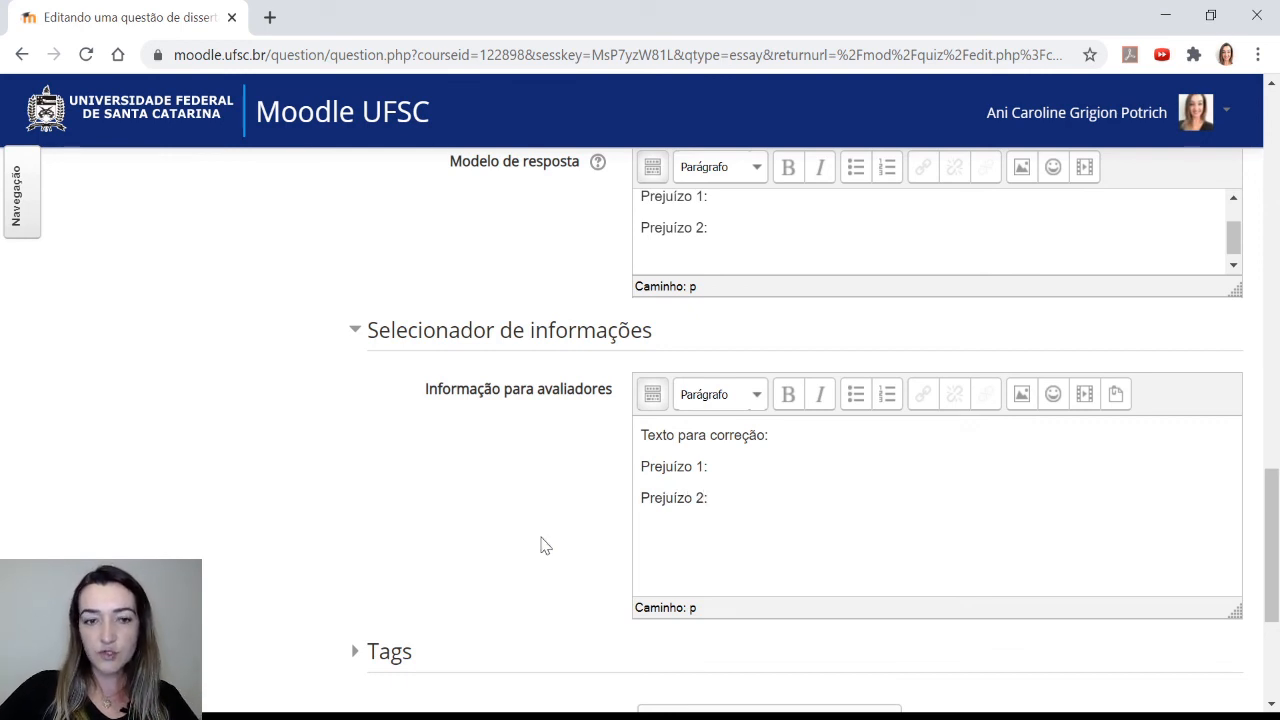
scroll(545, 550, "down", 2)
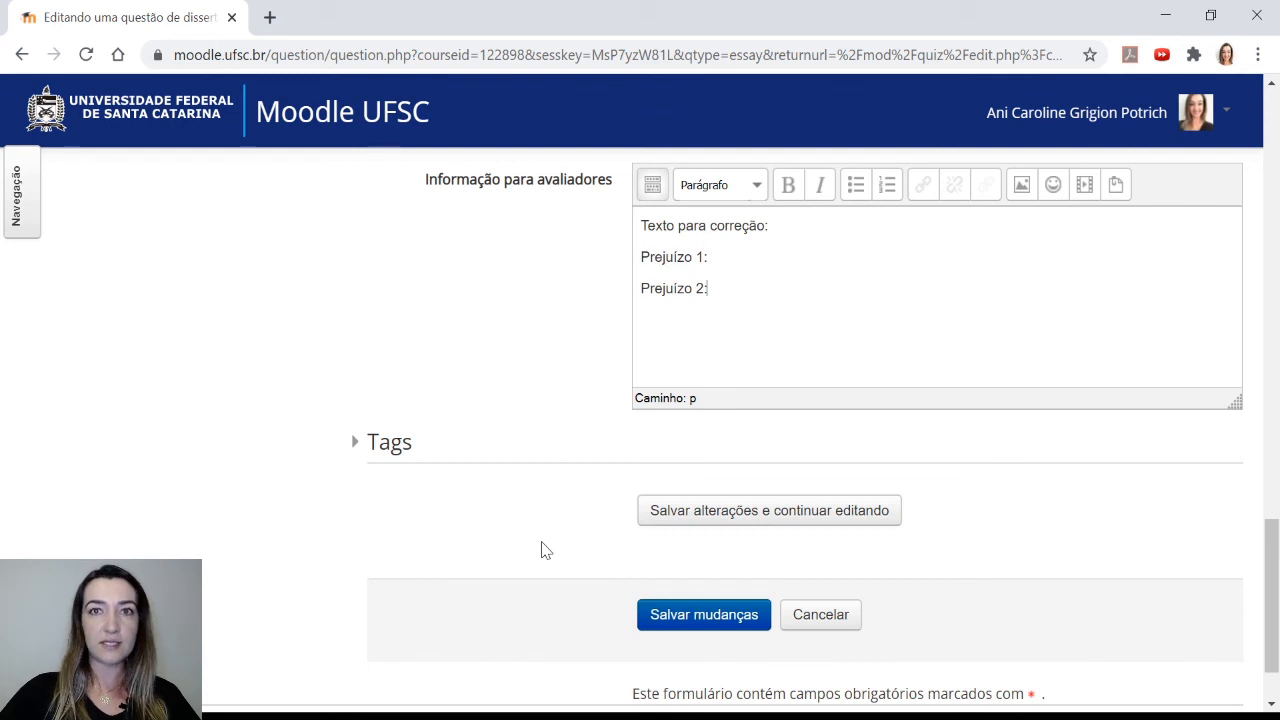
left_click(743, 518)
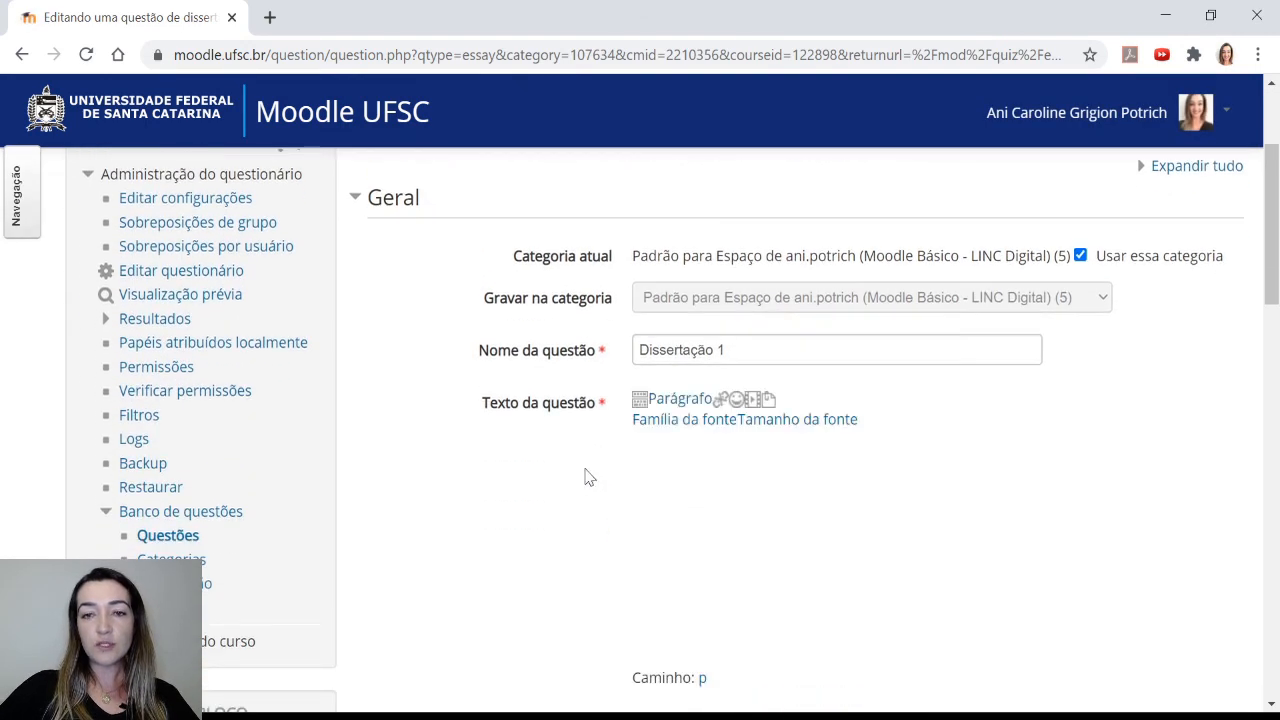
Open the preview of the essay question
scroll(589, 477, "down", 4)
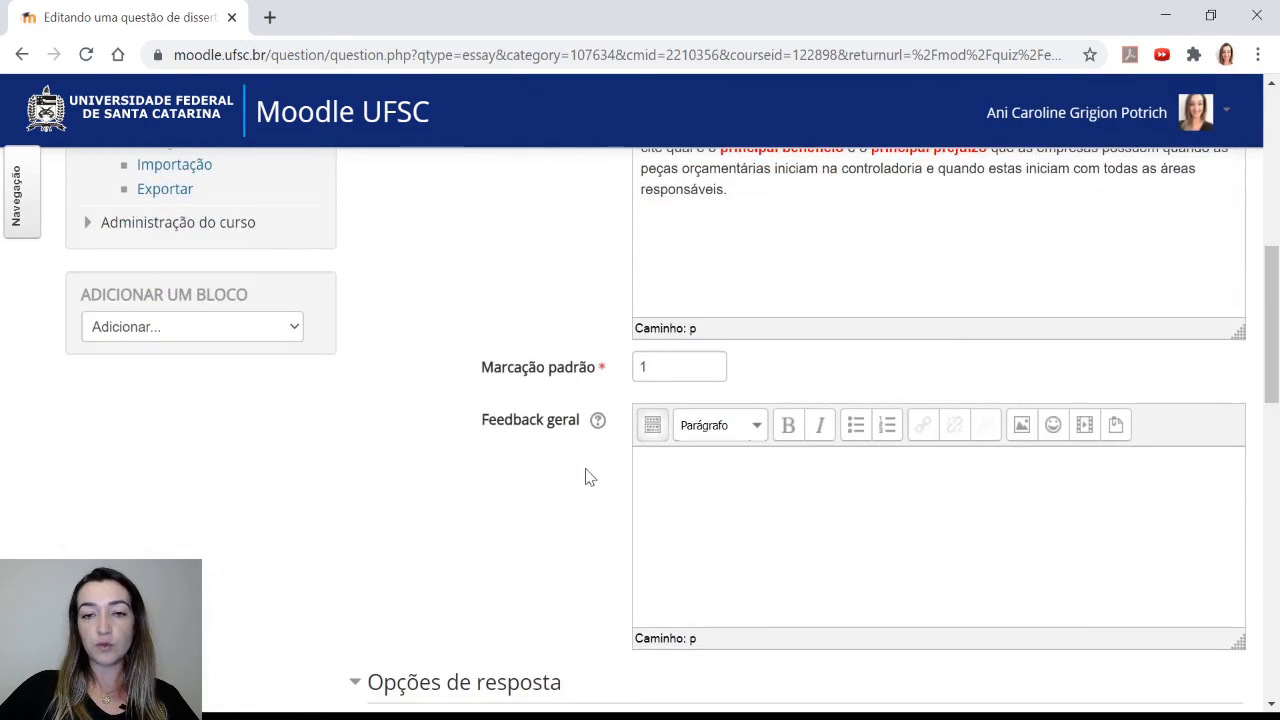
scroll(586, 500, "down", 6)
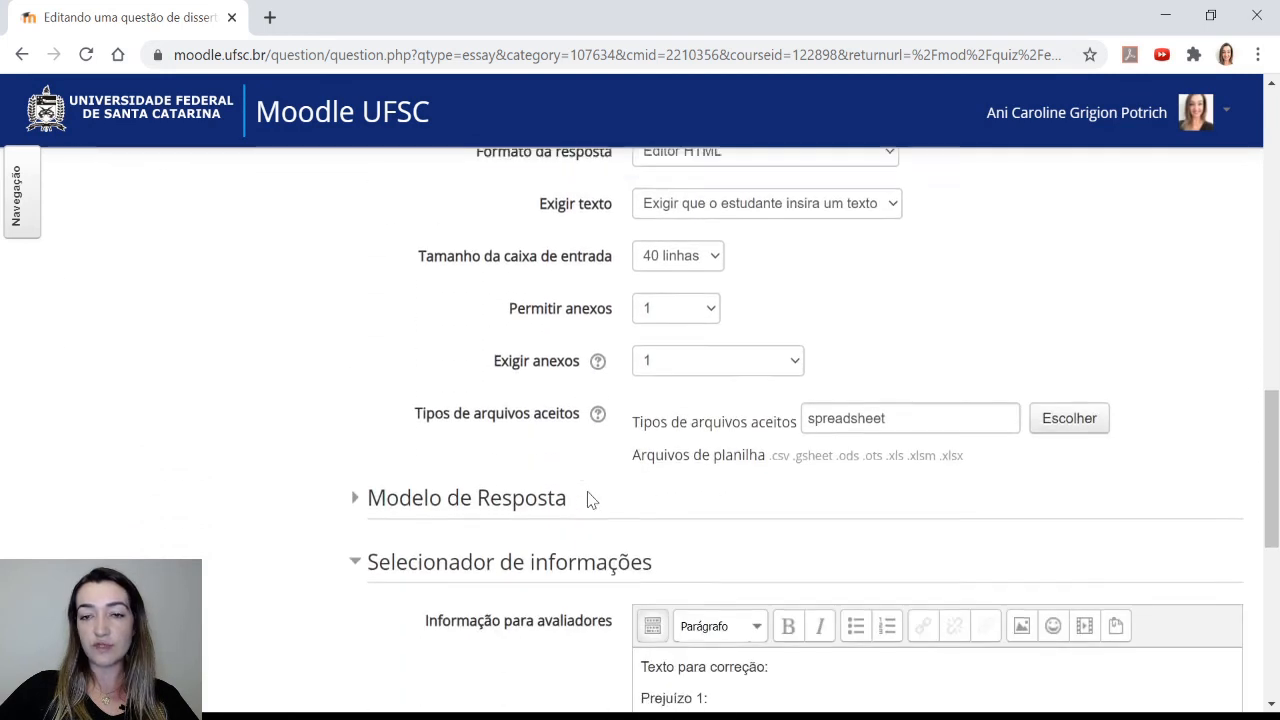
scroll(590, 500, "down", 6)
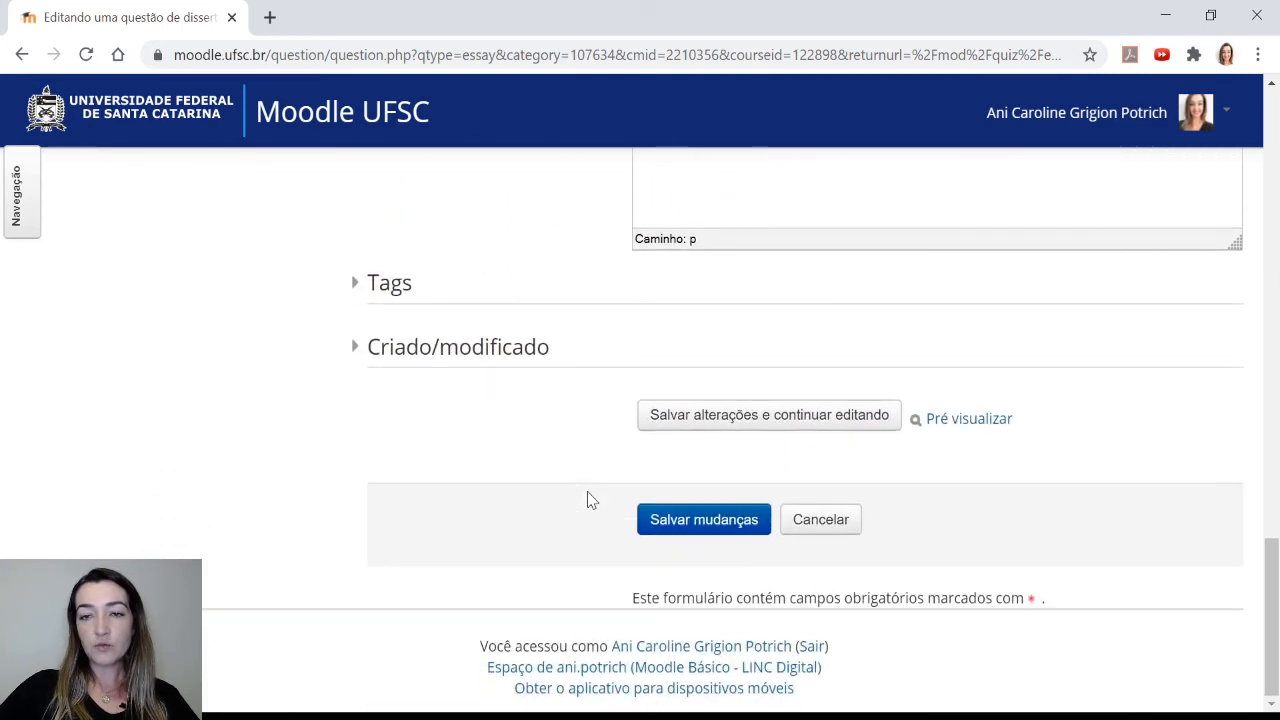
left_click(962, 420)
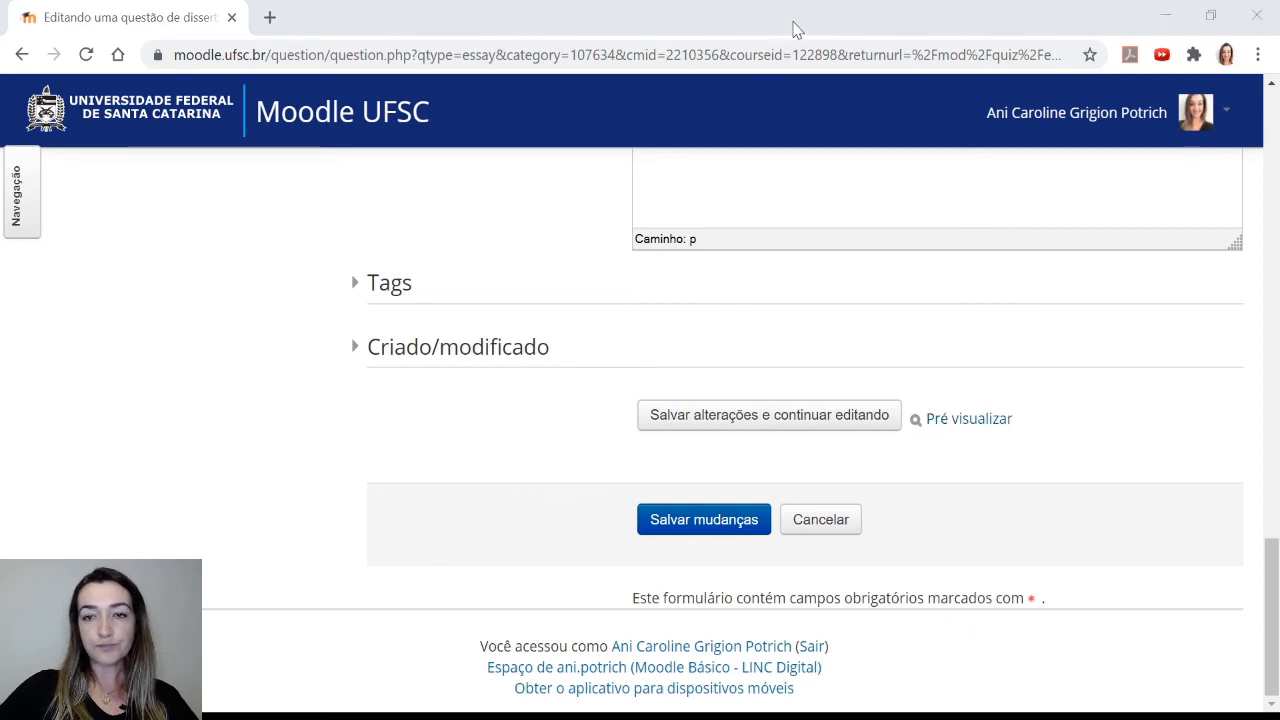
left_click(794, 30)
left_click(962, 420)
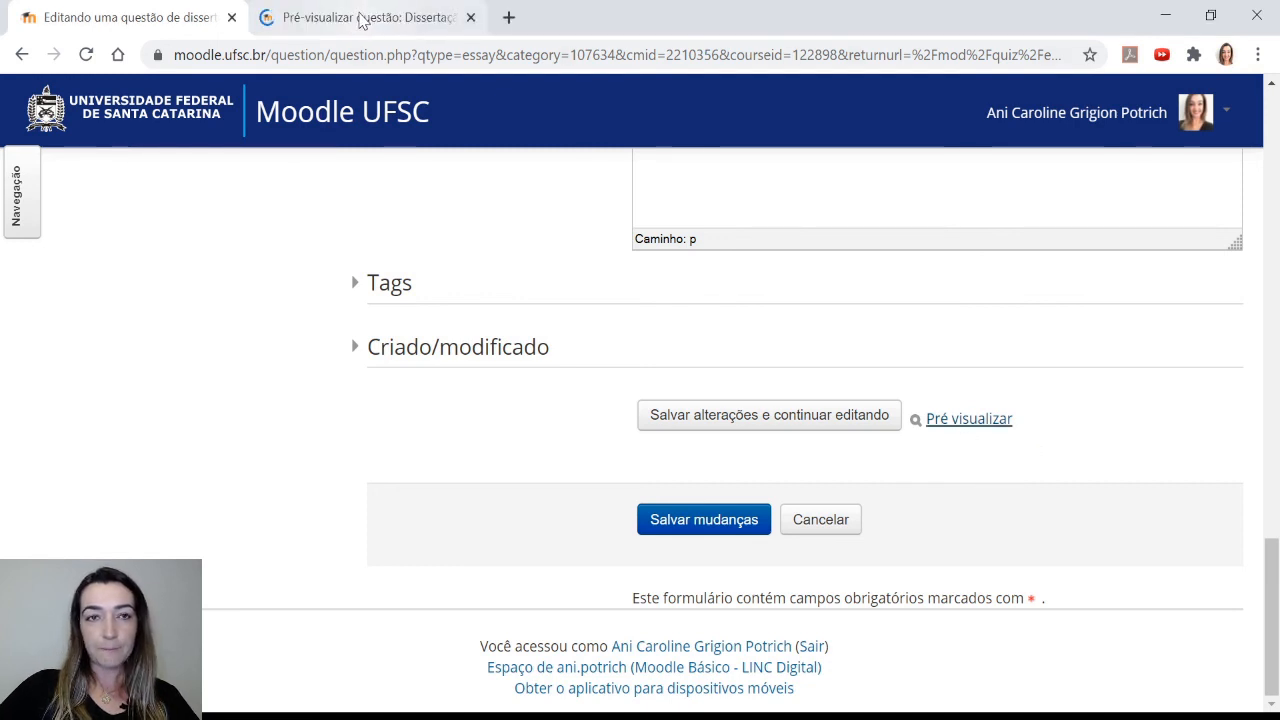
Switch to the question preview and enter sample answers 'hshshs' after Prejuízo 1 and 'jajaj' after Prejuízo 2
left_click(362, 20)
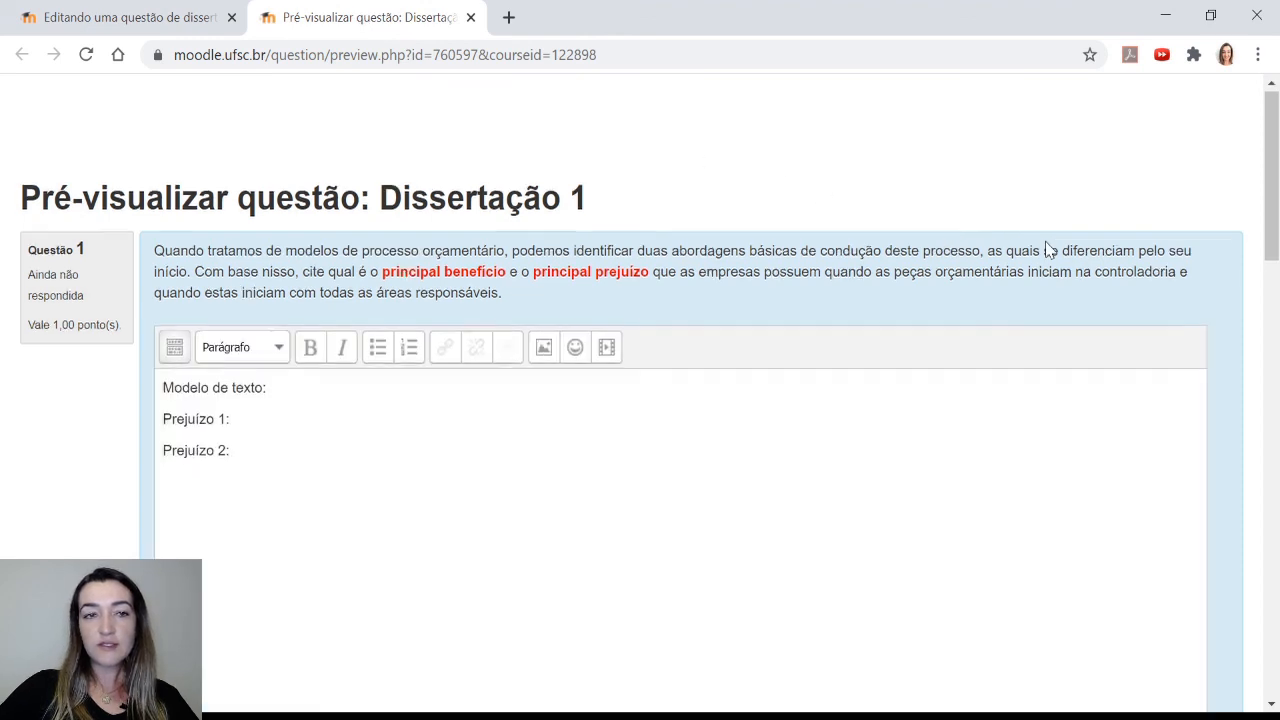
scroll(1046, 242, "down", 1)
left_click_drag(1273, 249, 1273, 255)
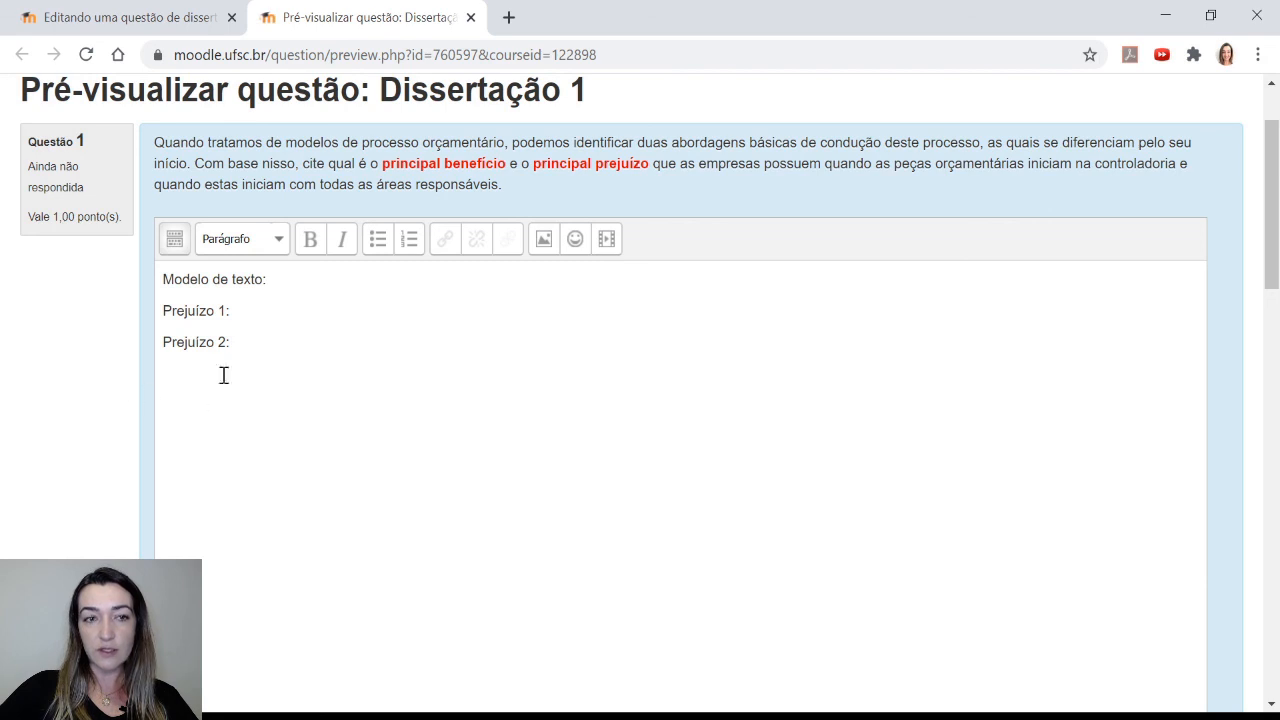
left_click(279, 309)
type("hshshs")
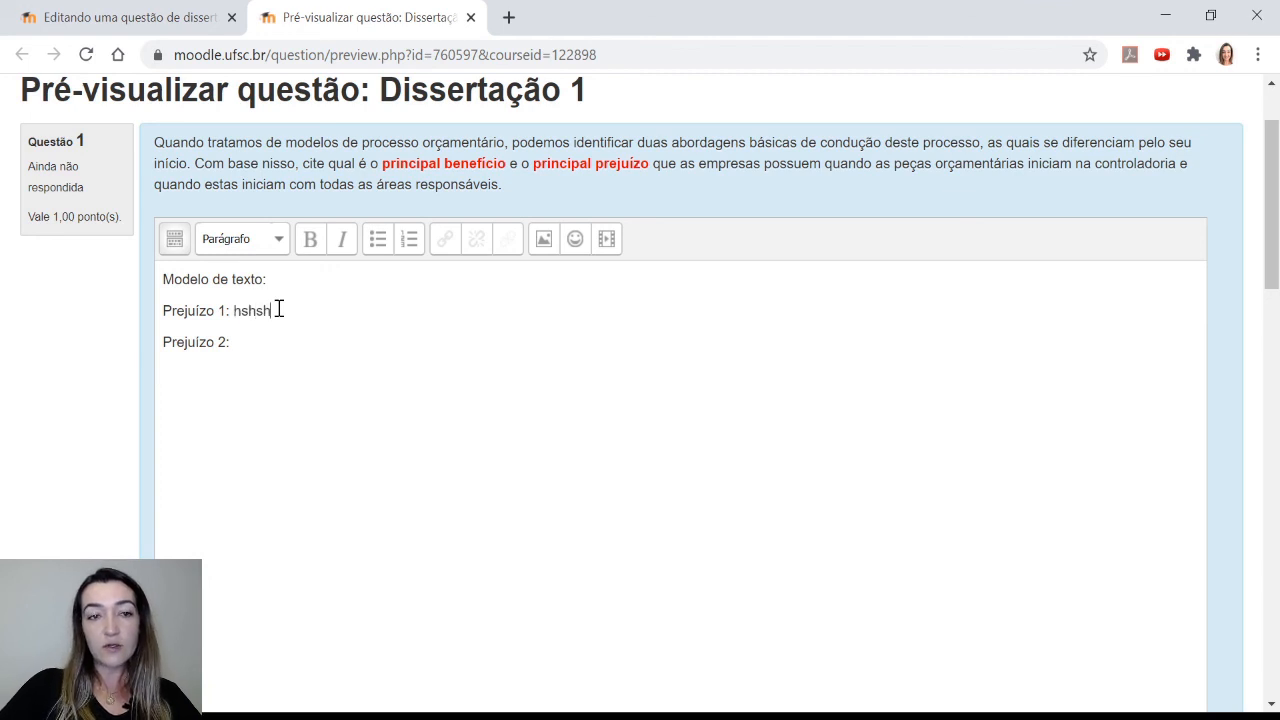
left_click(277, 340)
type("jajaj")
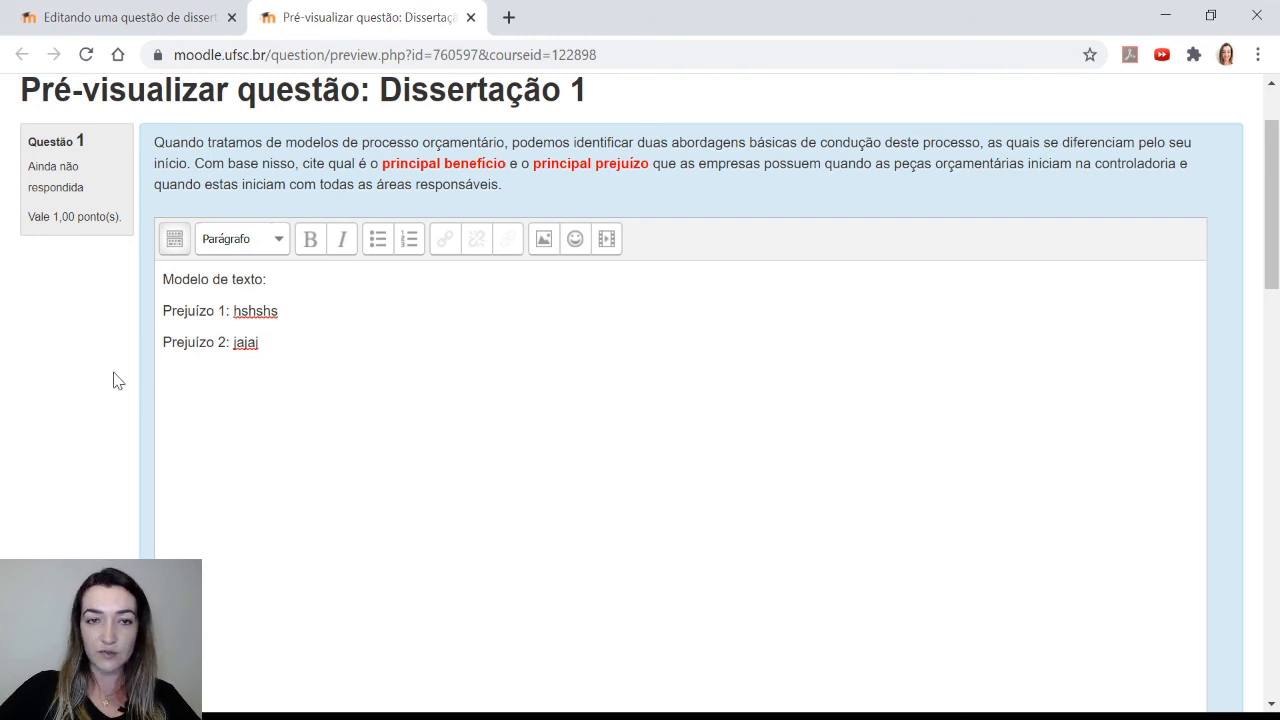
Expand the answer editor's full toolbar and review the accepted spreadsheet file types listed under the attachment area
left_click(174, 240)
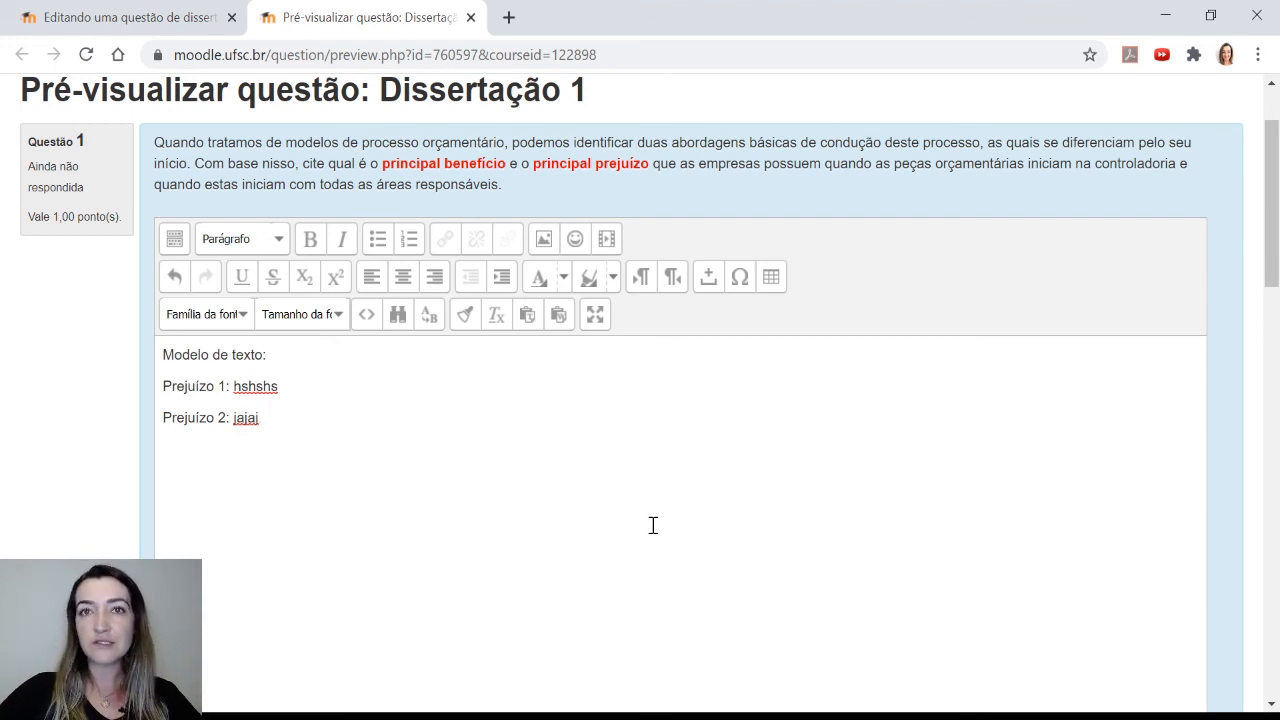
scroll(520, 491, "down", 3)
scroll(150, 458, "down", 6)
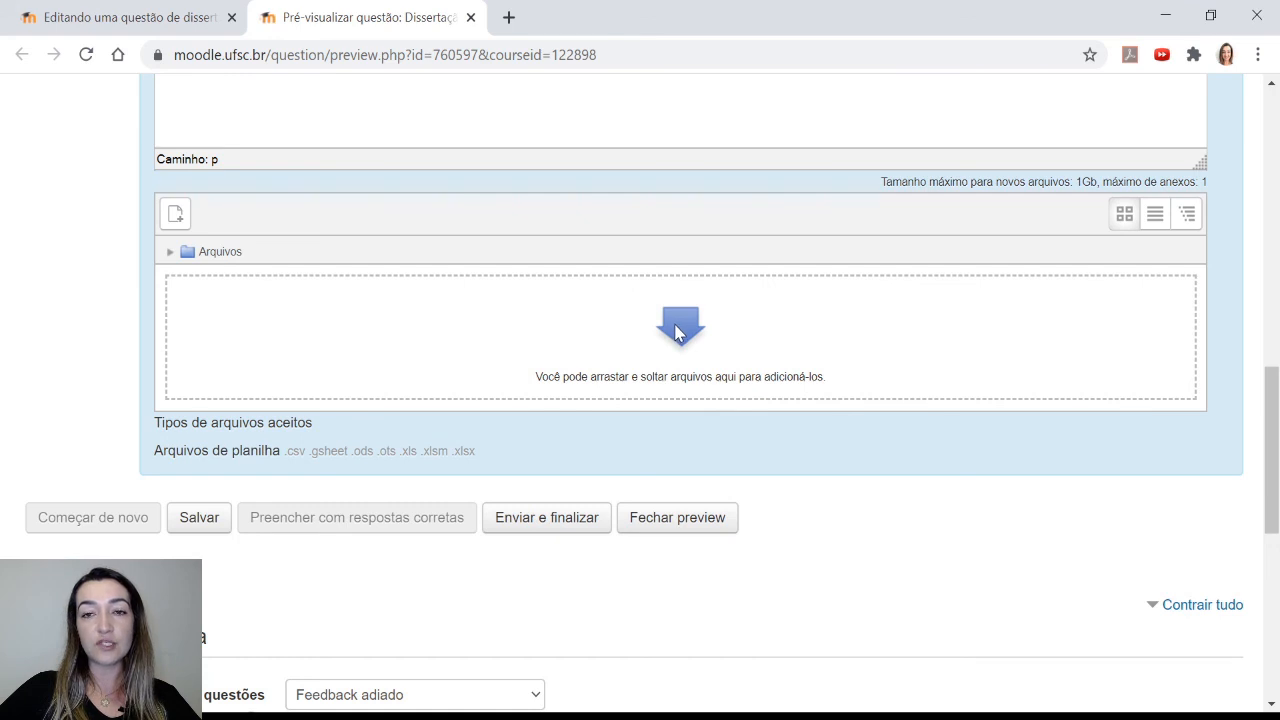
left_click_drag(157, 450, 500, 455)
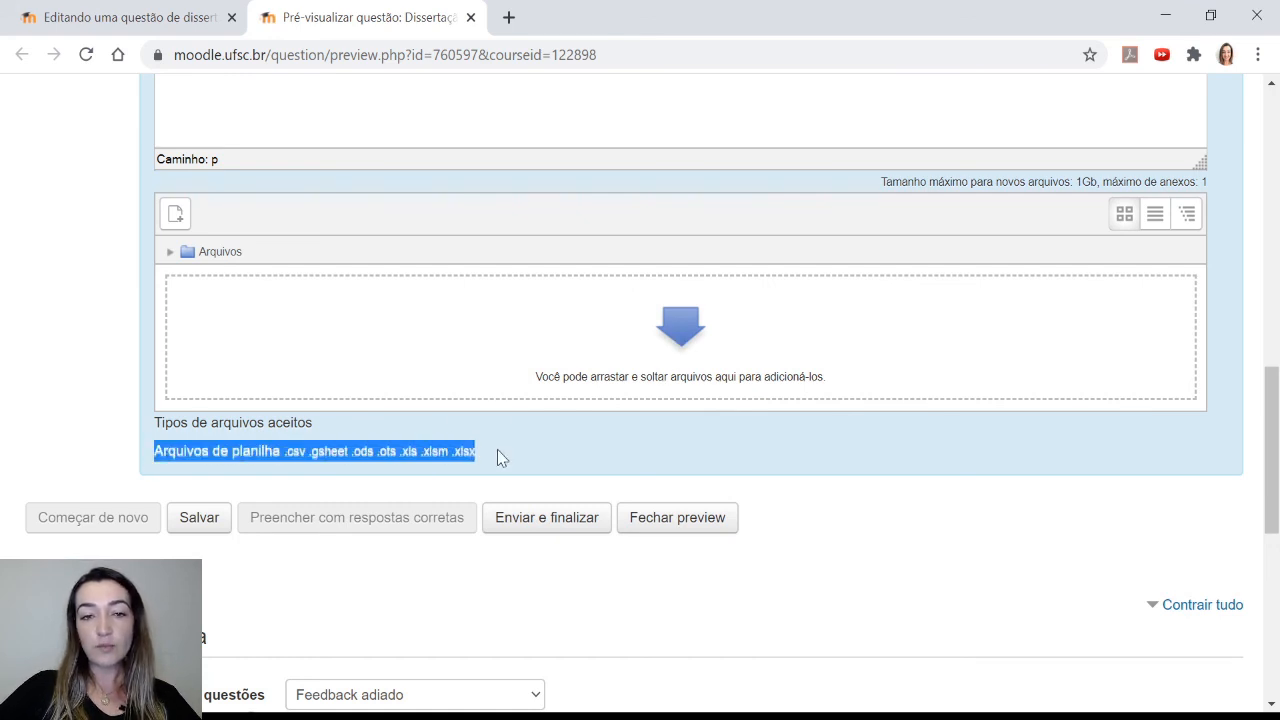
left_click(498, 451)
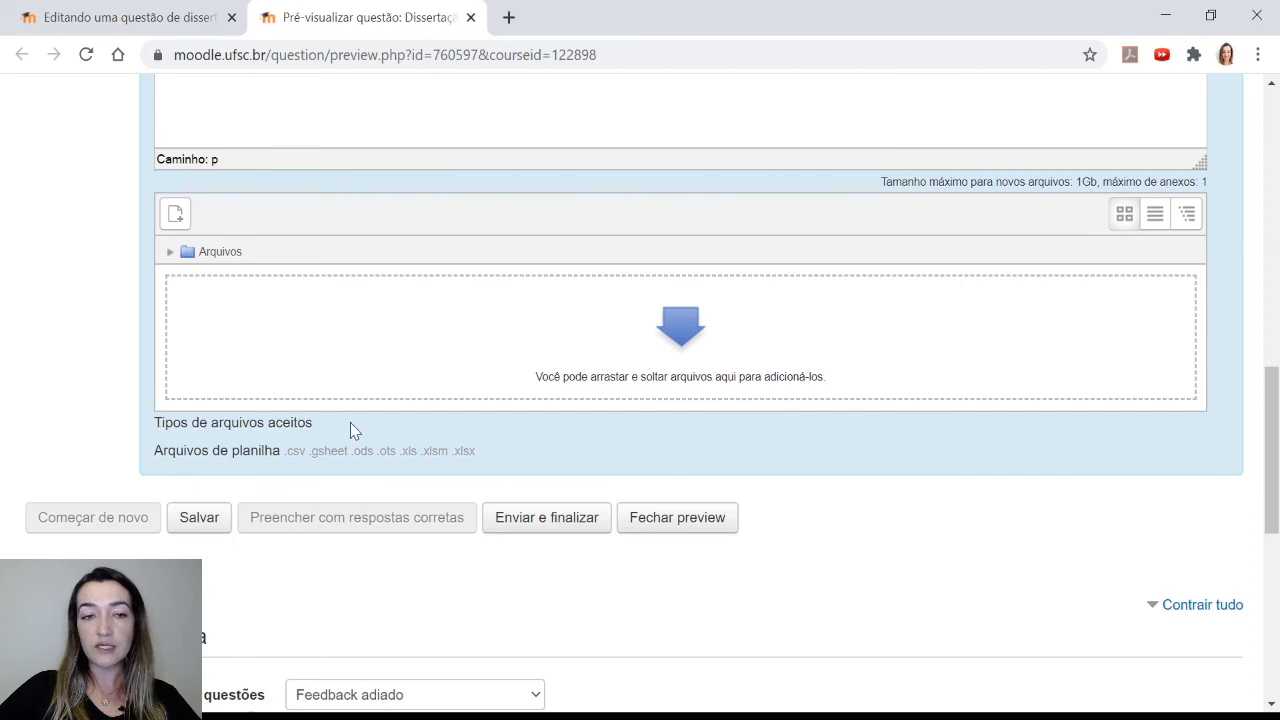
left_click_drag(154, 450, 500, 452)
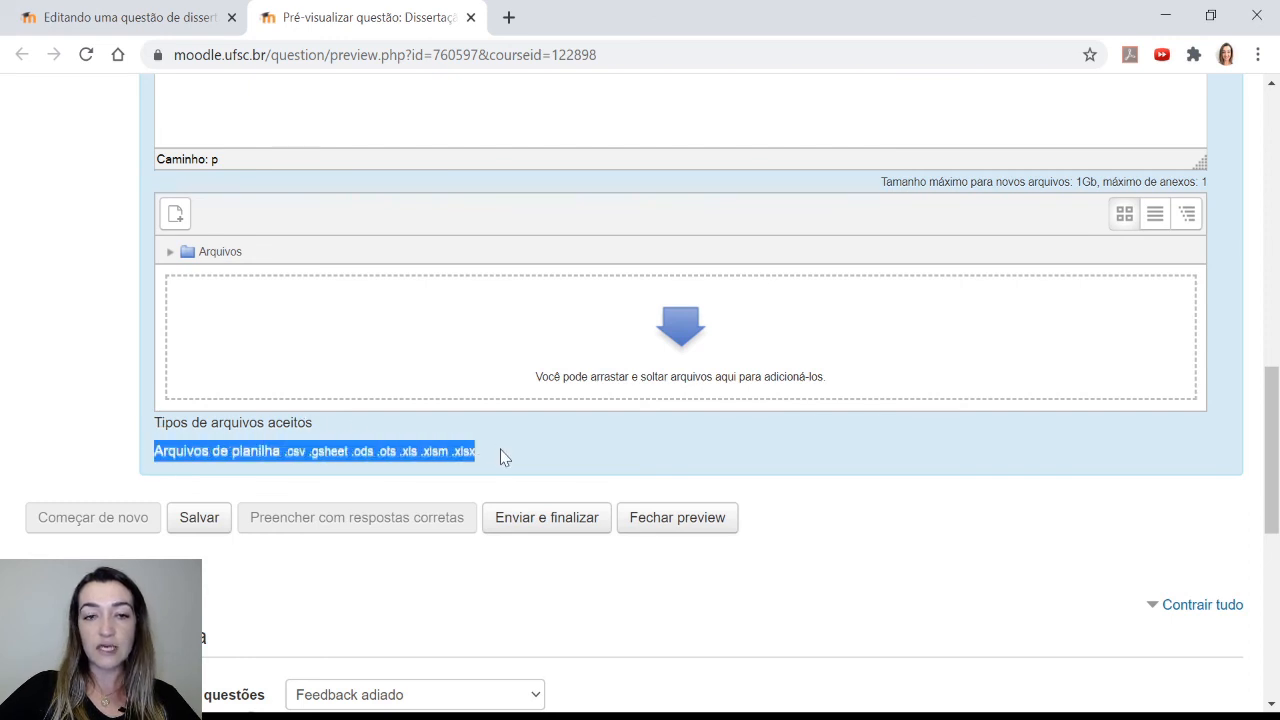
left_click(500, 451)
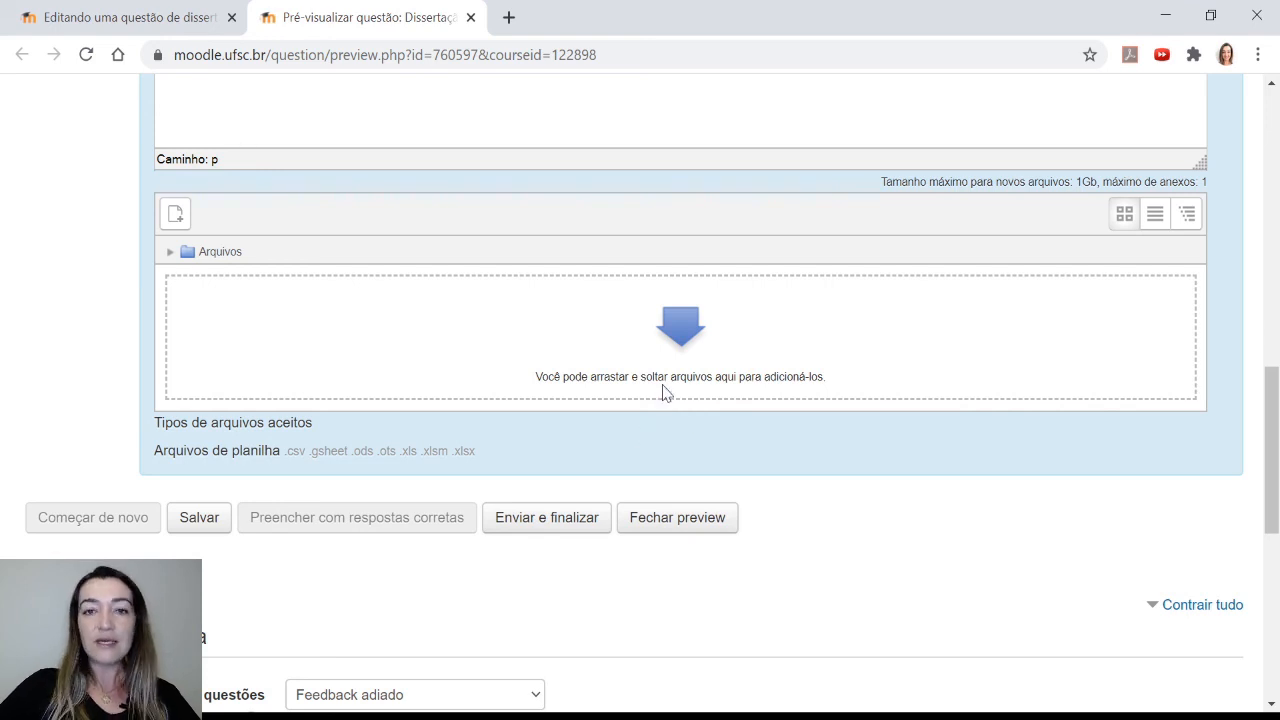
Close the preview and save the changes to the essay question
scroll(663, 392, "up", 5)
scroll(663, 392, "up", 5)
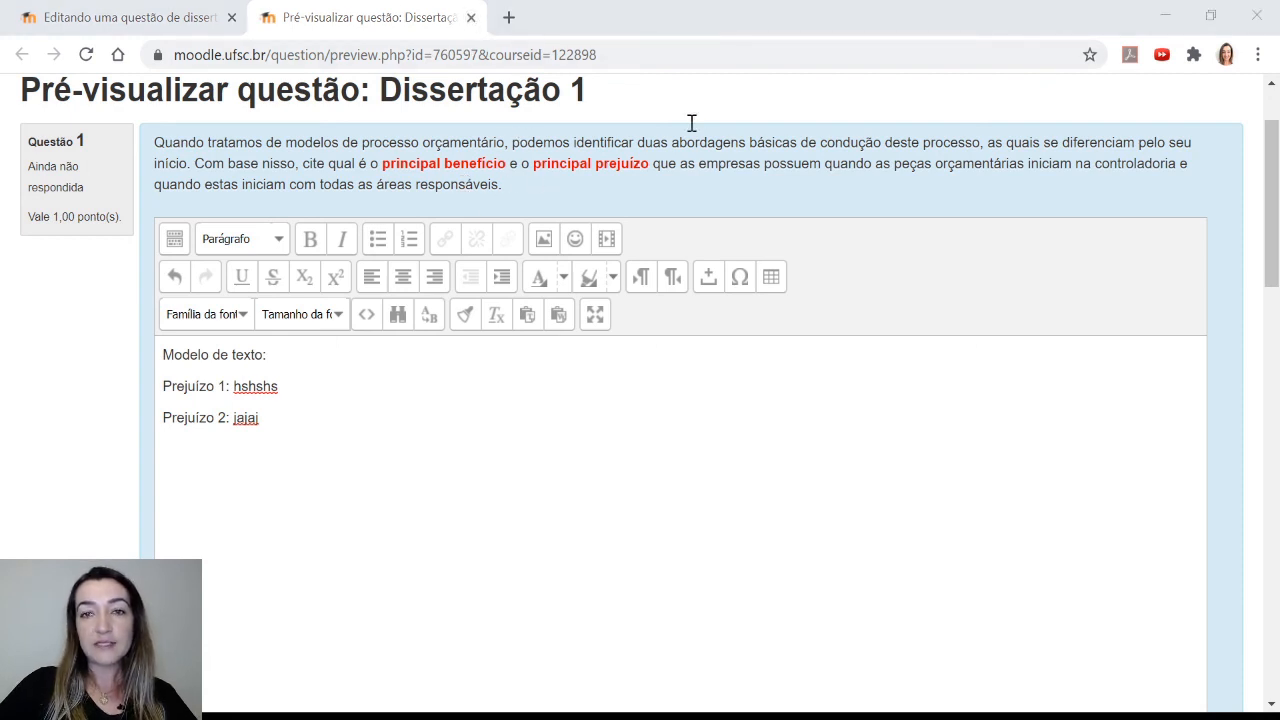
key("ctrl+w")
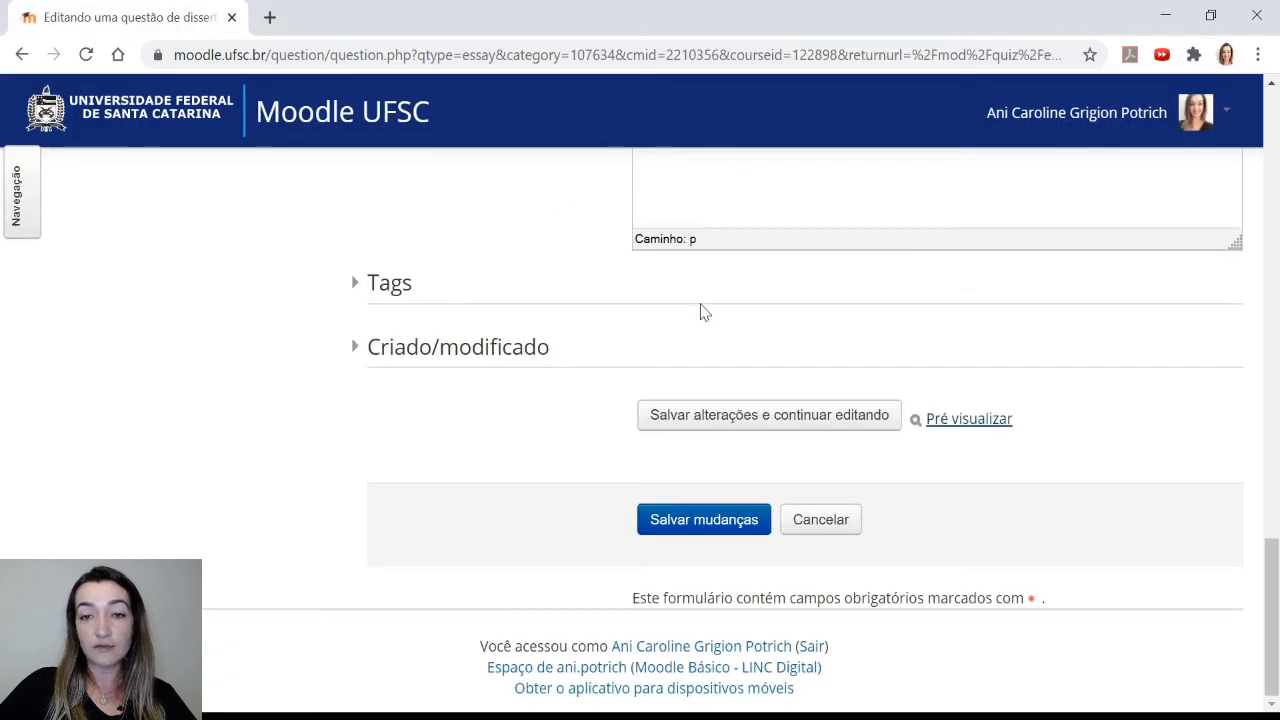
left_click(745, 522)
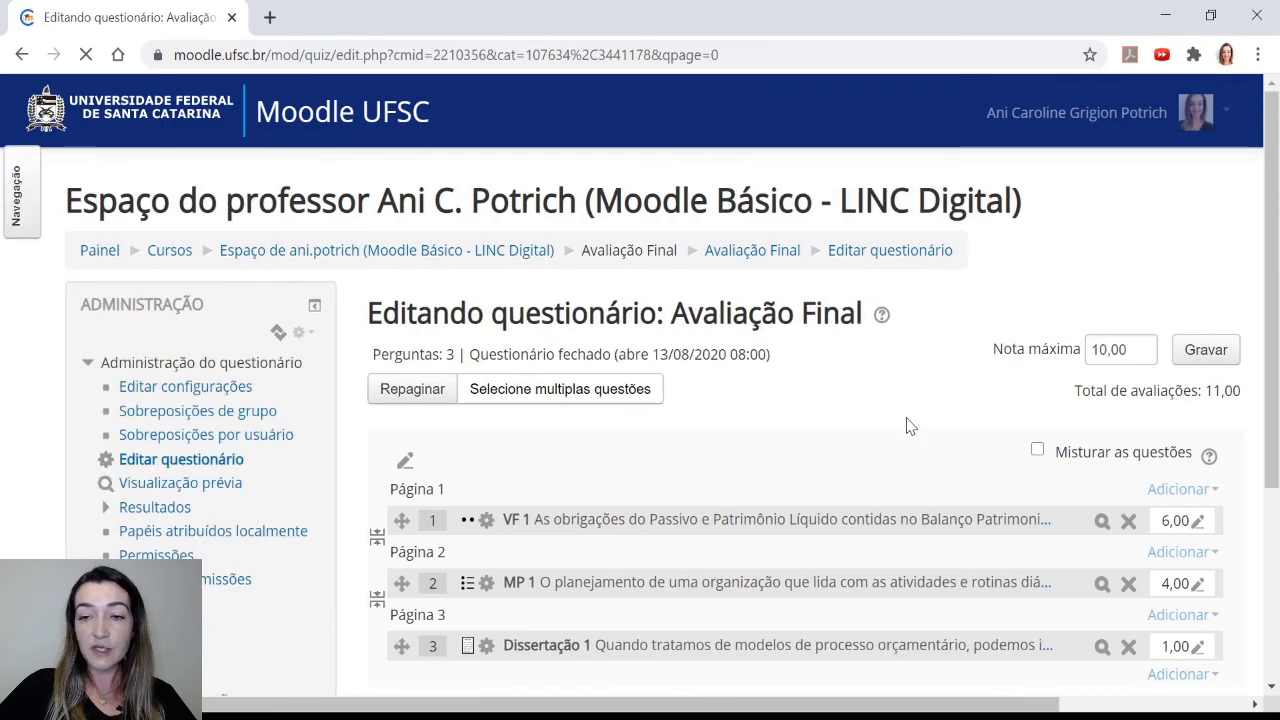
Add a new question of type Arrastar e soltar sobre o texto at the end of the quiz
scroll(911, 425, "down", 1)
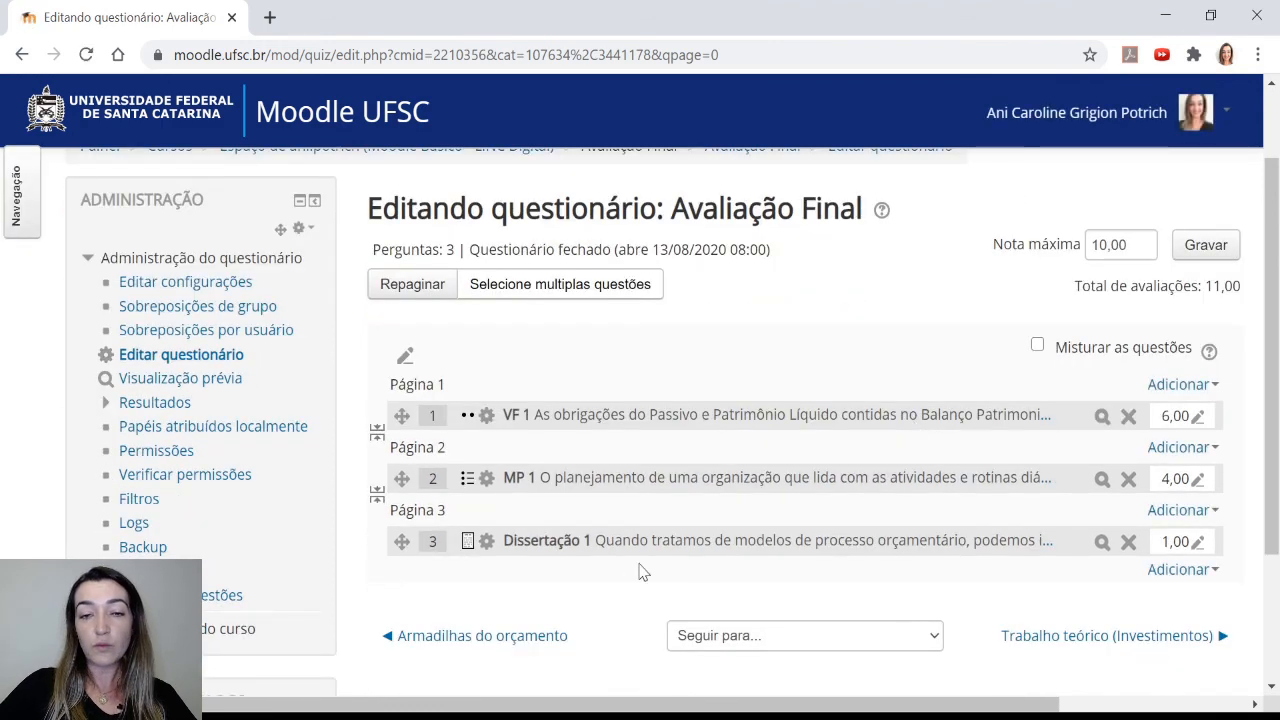
scroll(640, 571, "down", 1)
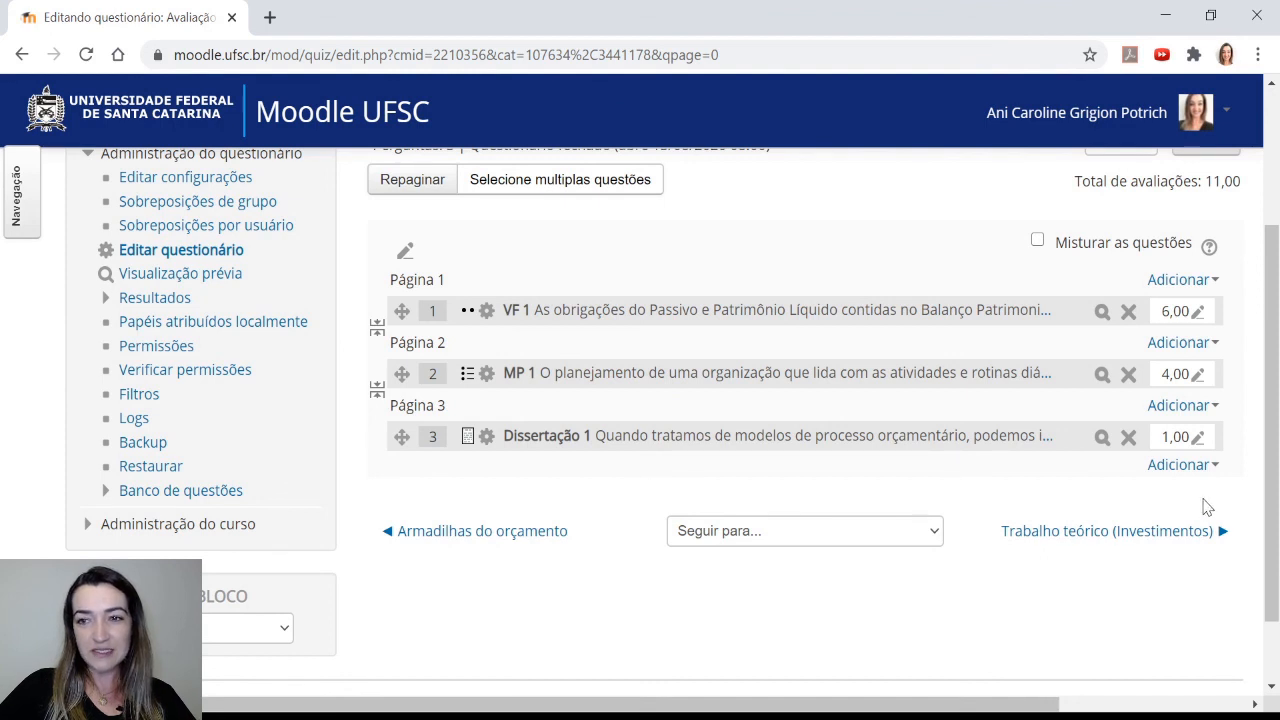
left_click(1190, 467)
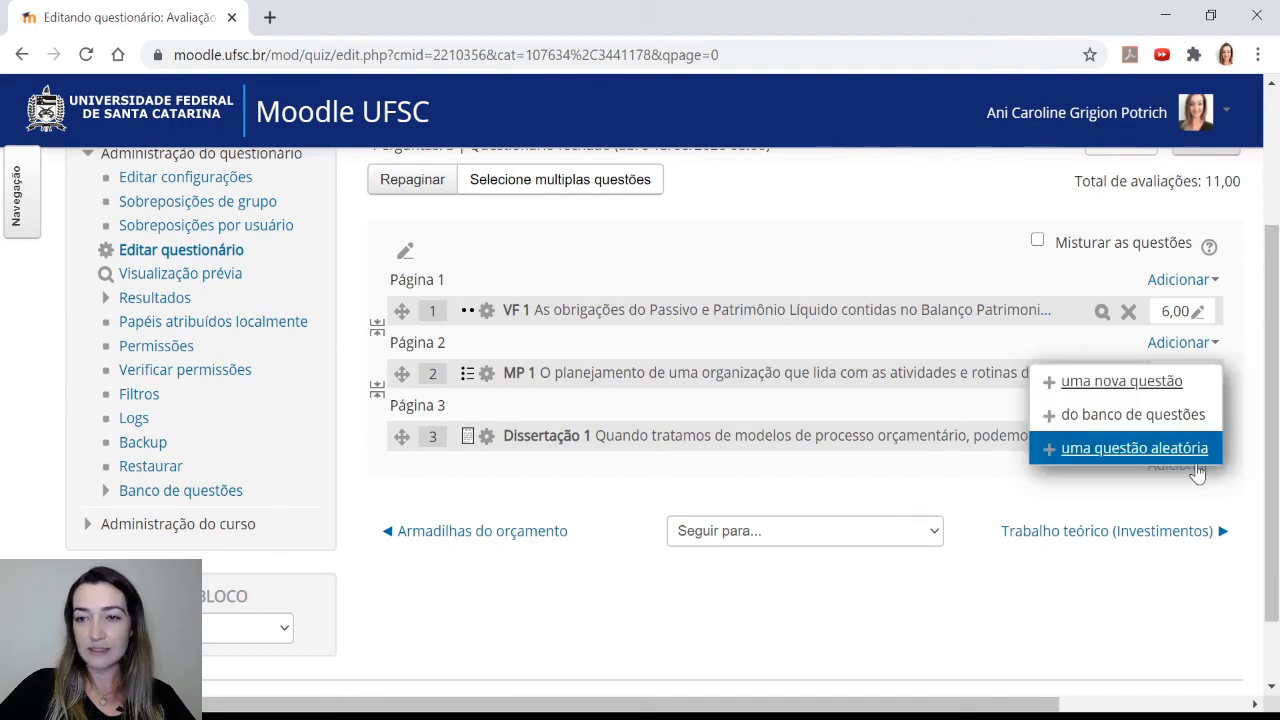
left_click(1126, 392)
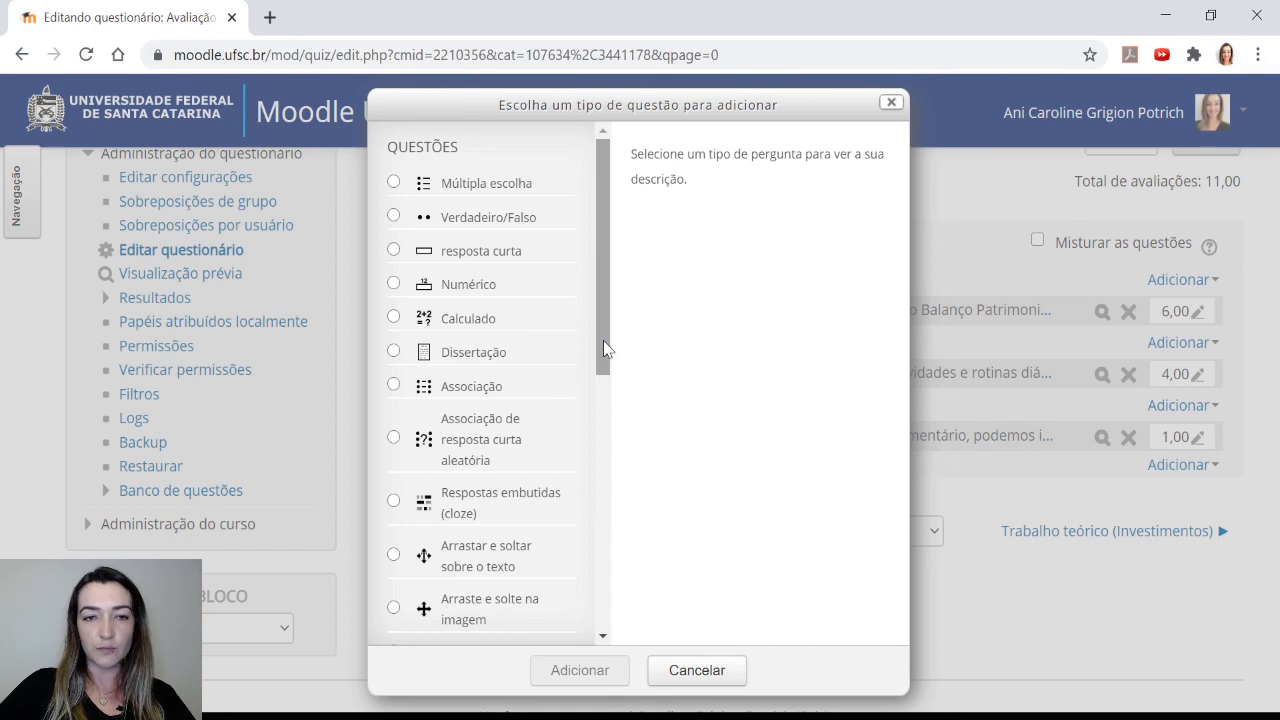
left_click_drag(604, 348, 604, 412)
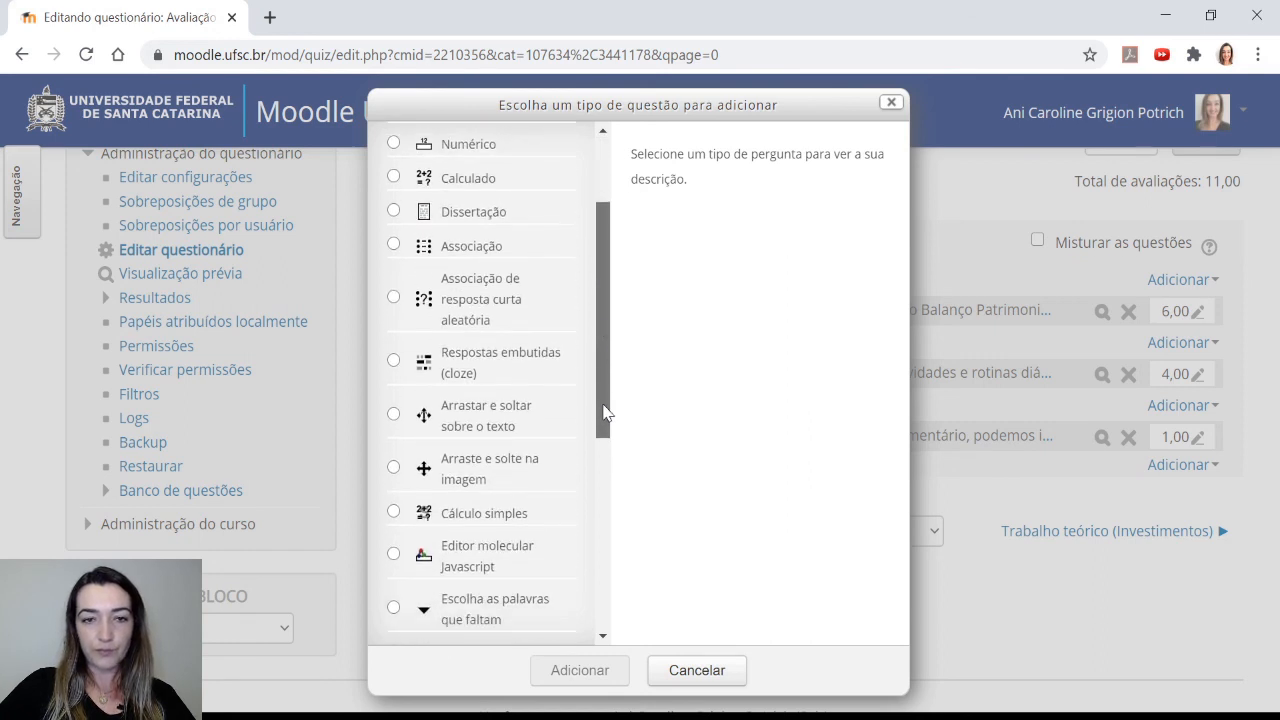
left_click(498, 425)
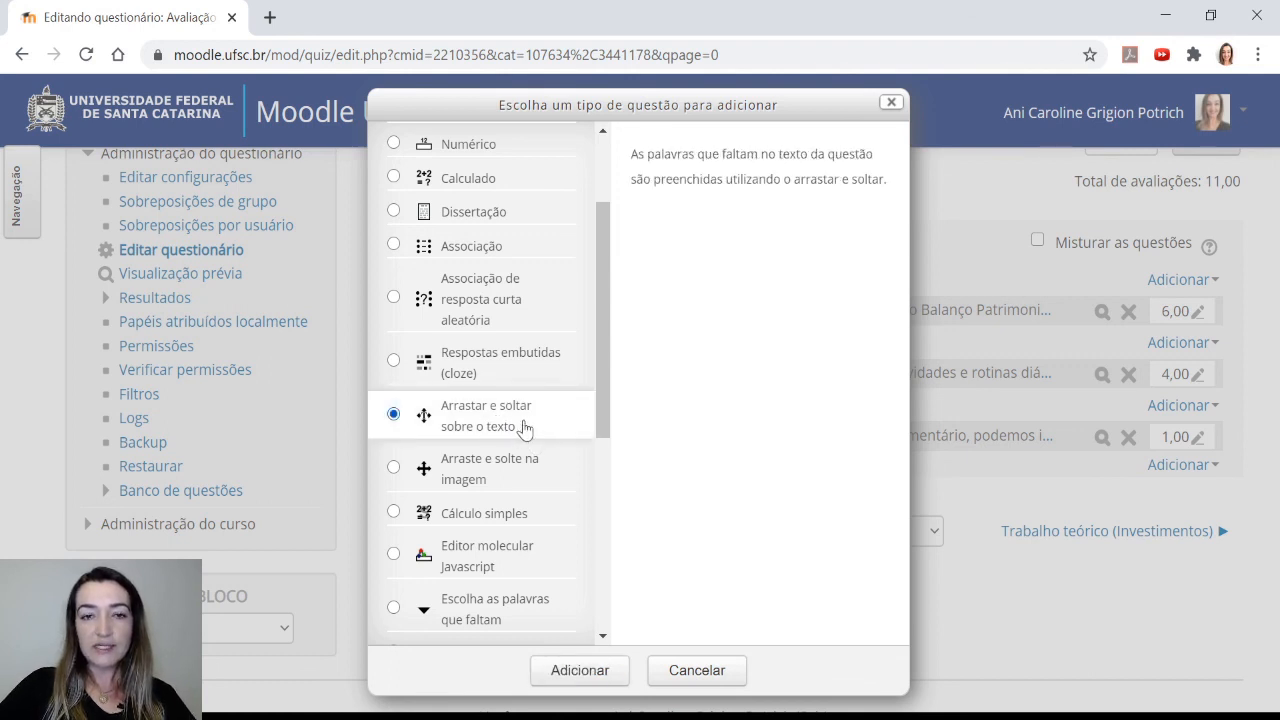
left_click(604, 677)
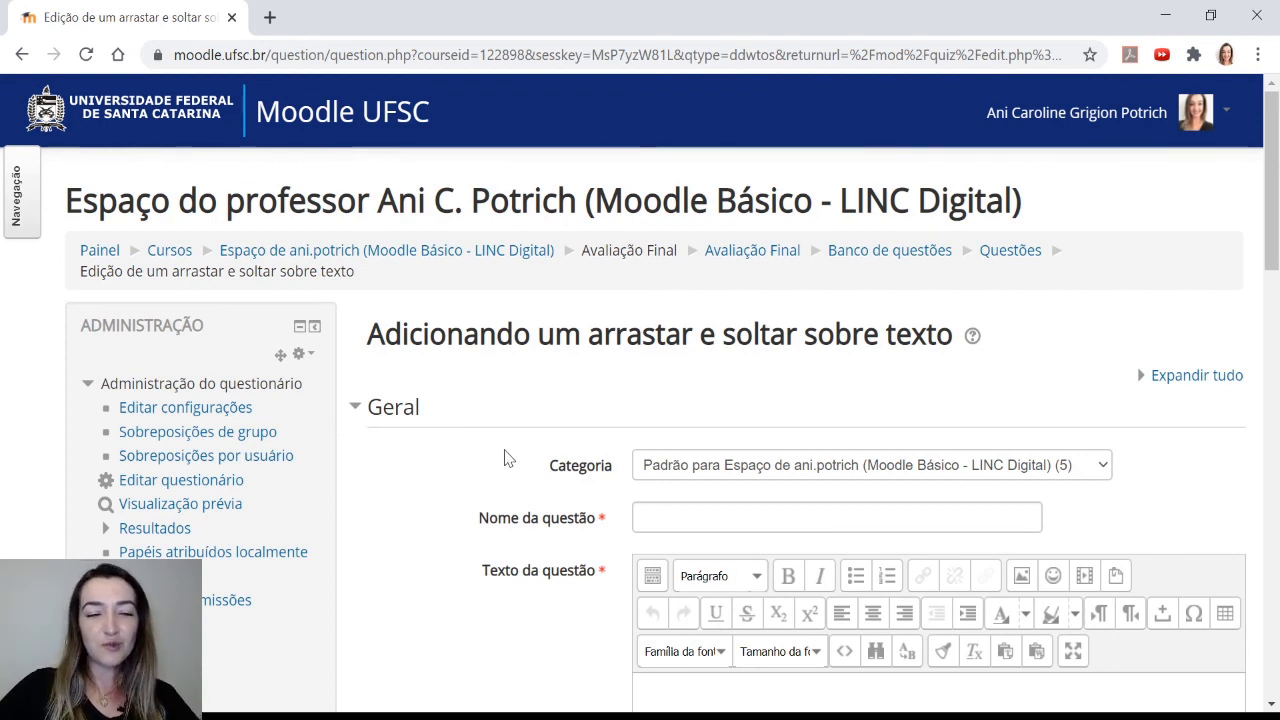
Name the new question 'Arrasta texto 1'
scroll(510, 450, "down", 1)
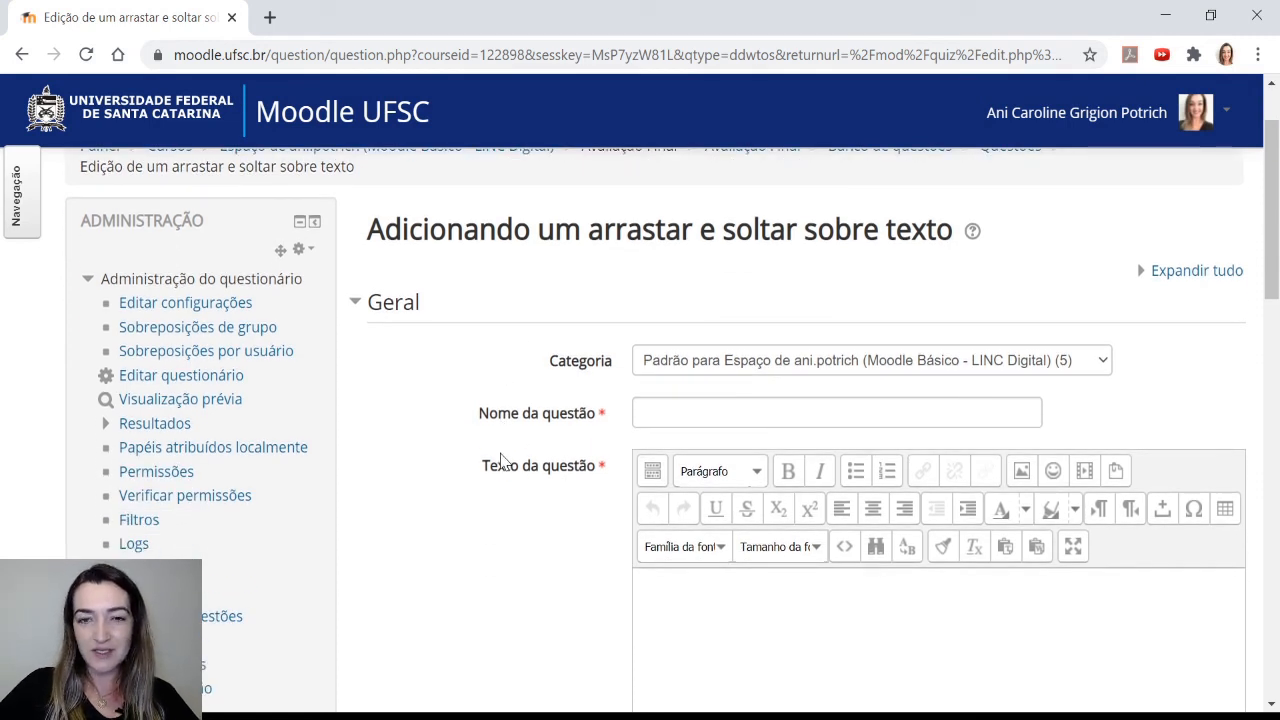
left_click(716, 406)
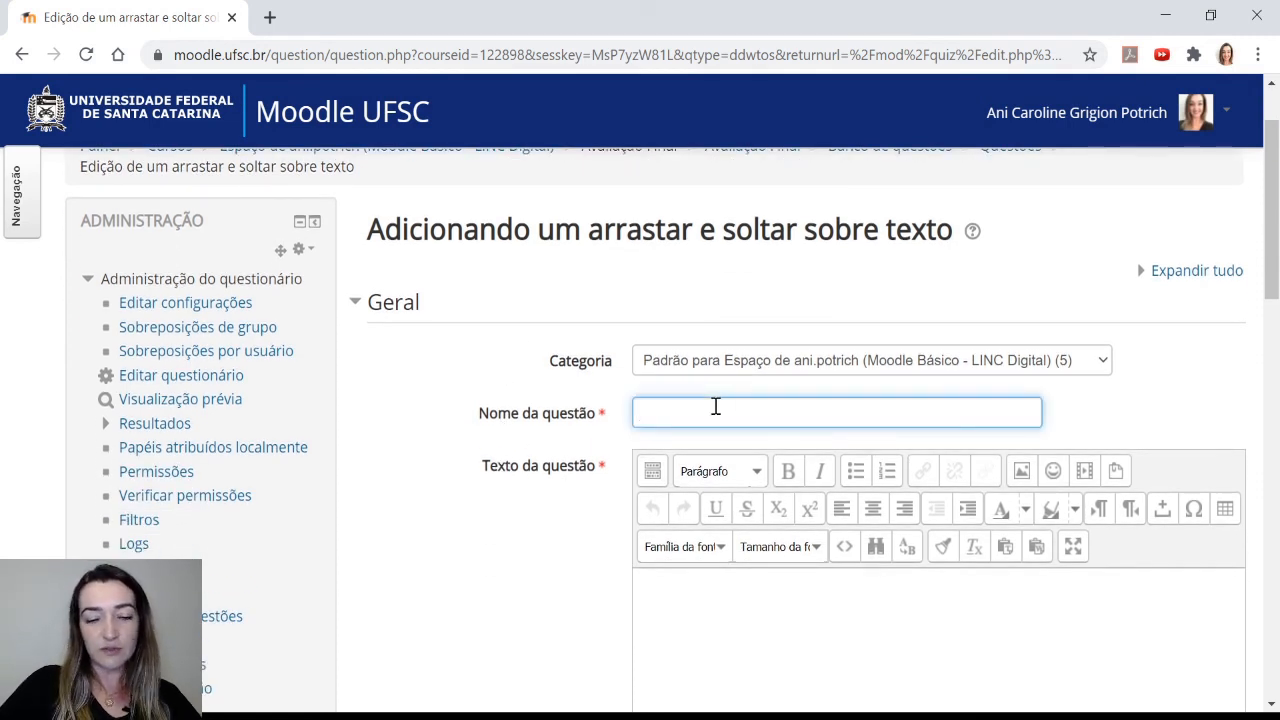
type("Arrasta texto 1")
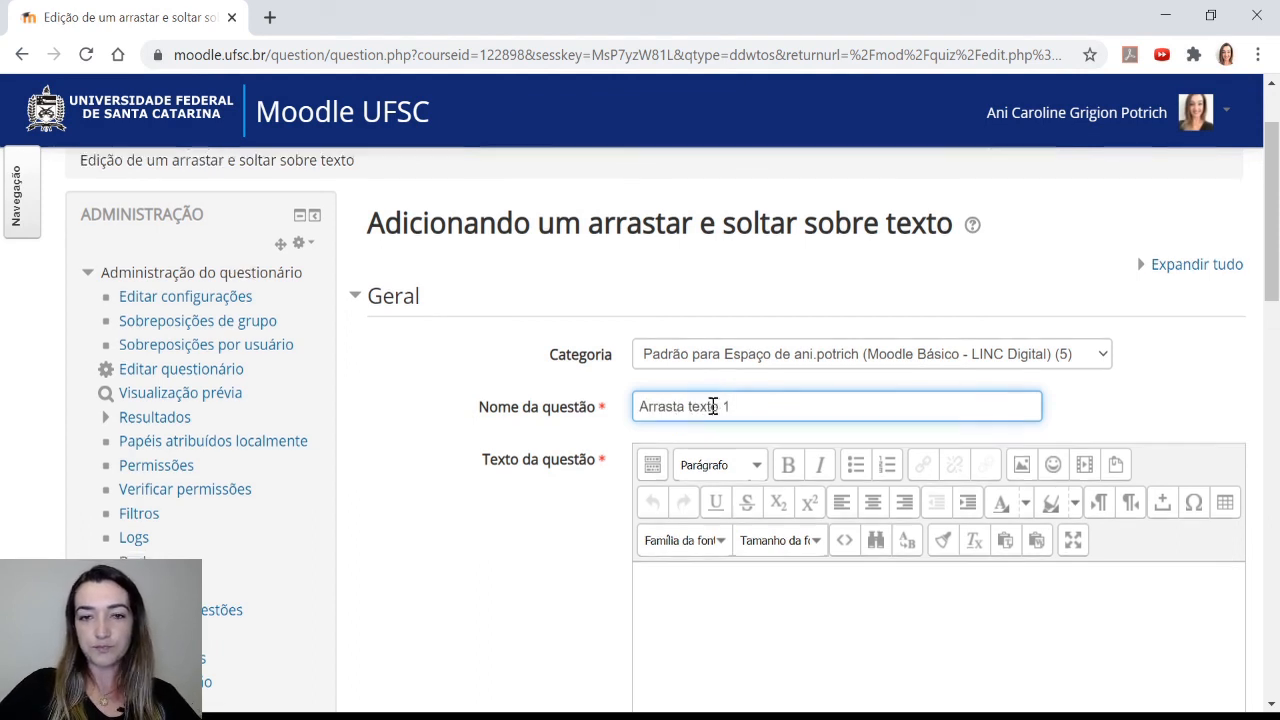
Paste the question statement containing the [[1]] gap marker into the question text
scroll(563, 446, "down", 1)
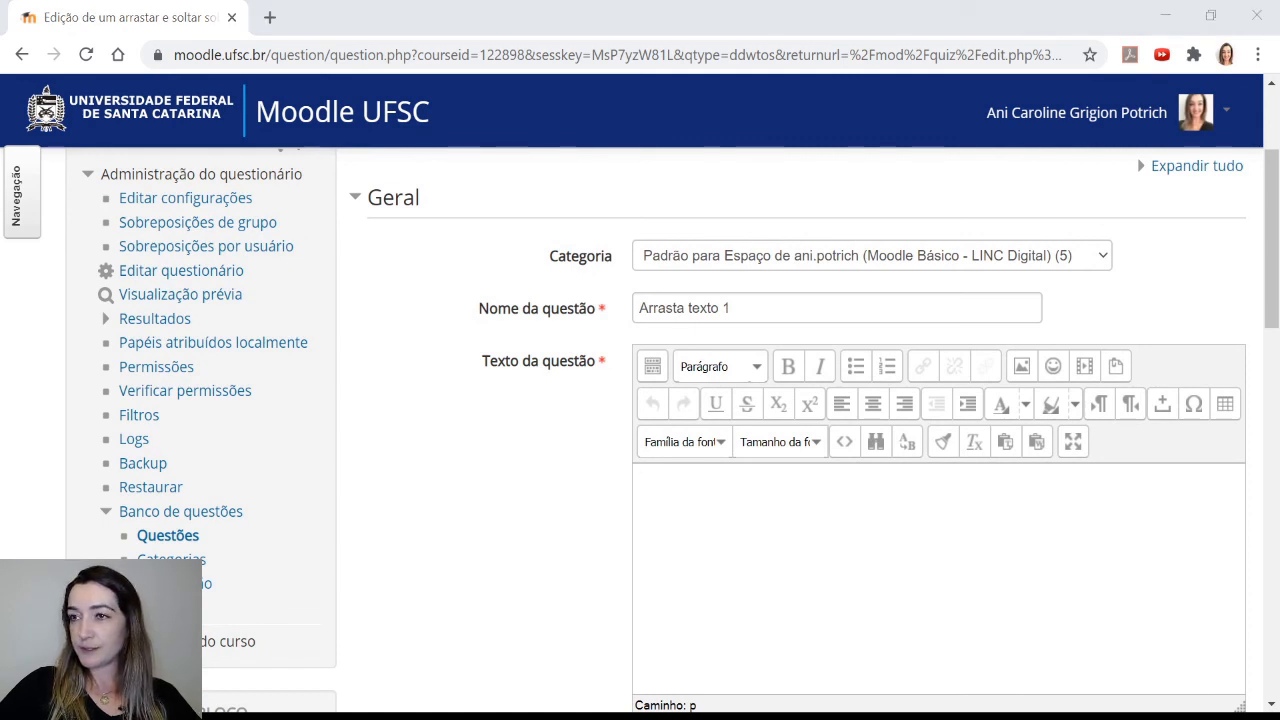
left_click(749, 576)
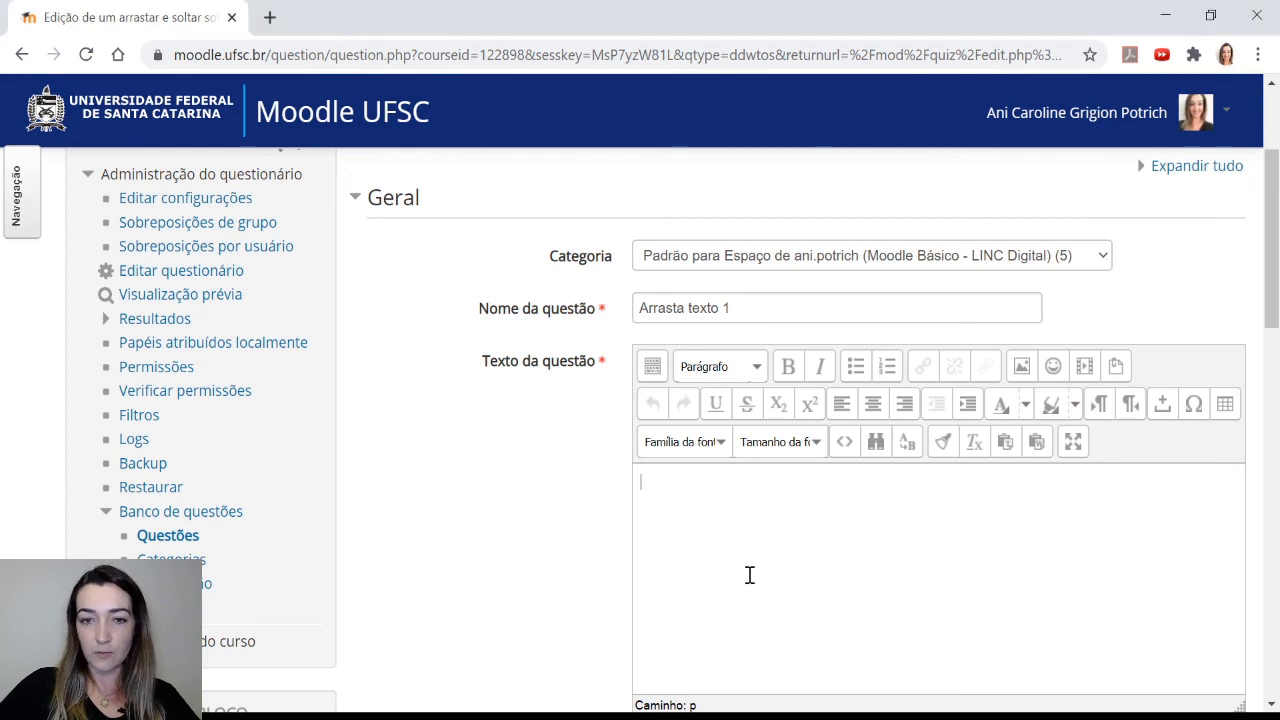
type("Entre os bens e direitos de uma empresa, existem os ativos na conta [[1]] que são classificados quando estes bens fazem parte da operação da empresa.")
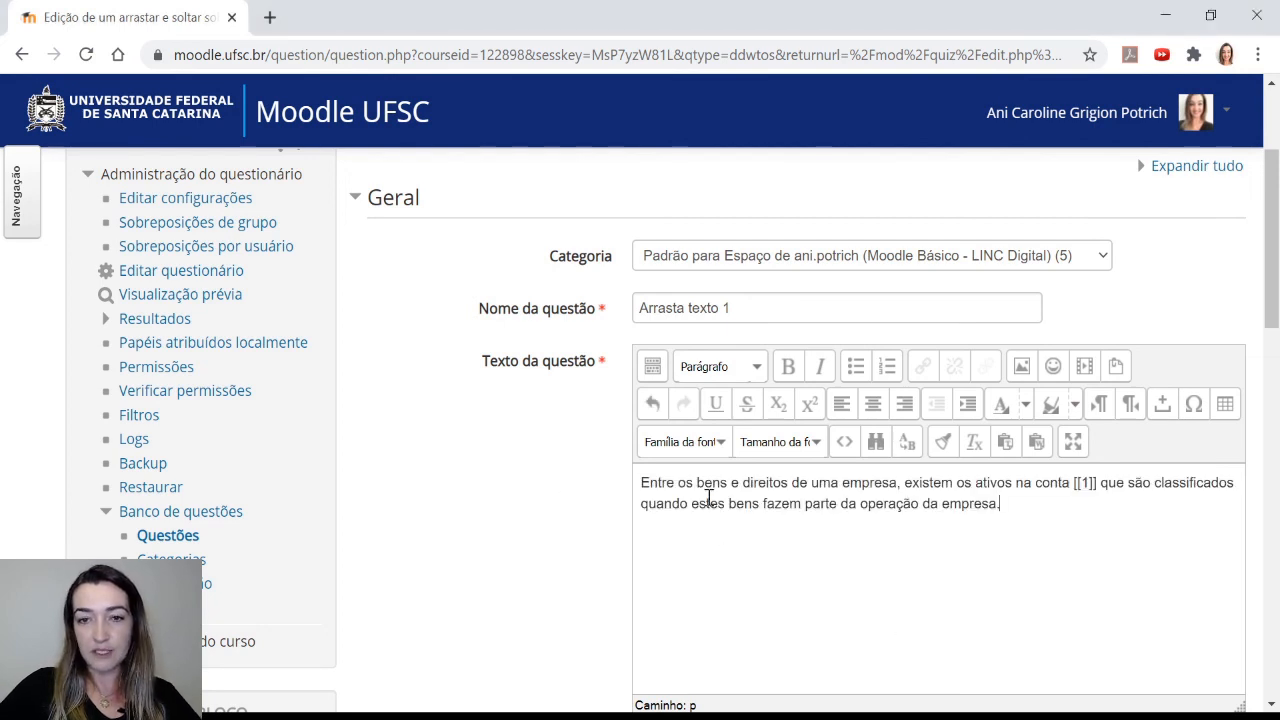
Examine the [[1]] gap marker within the pasted question text
scroll(613, 487, "down", 1)
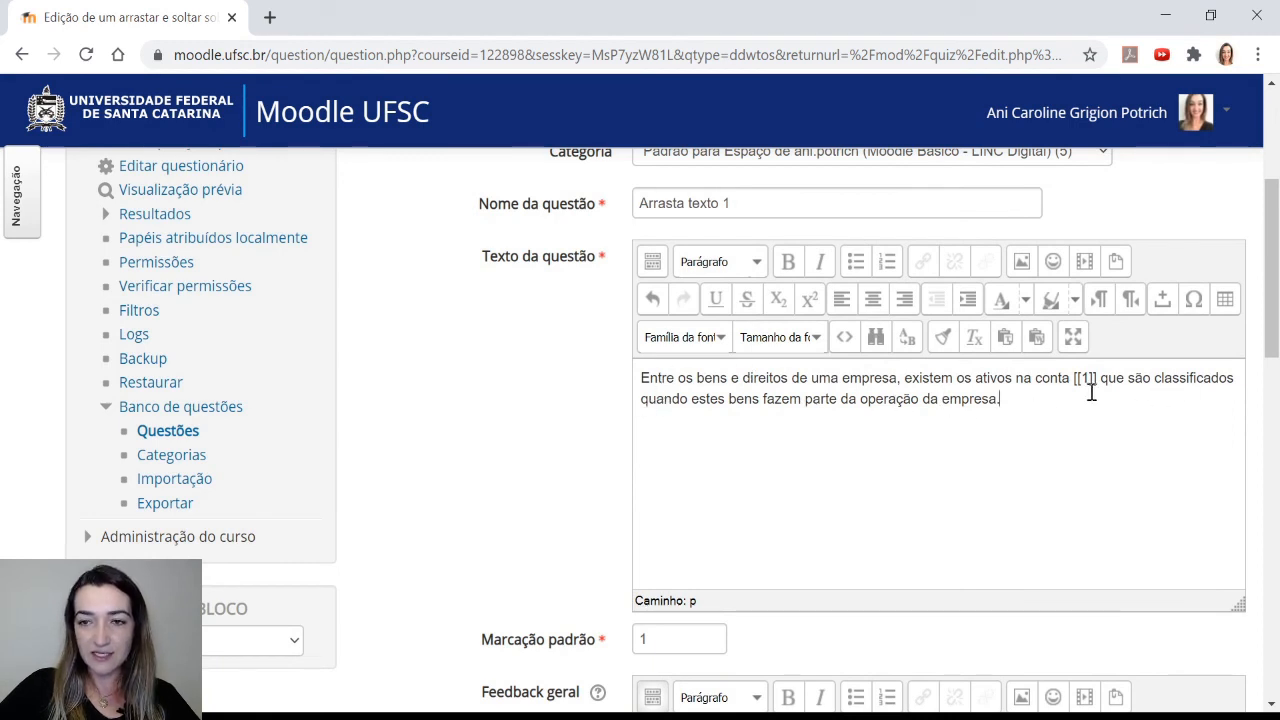
left_click_drag(1098, 378, 1076, 378)
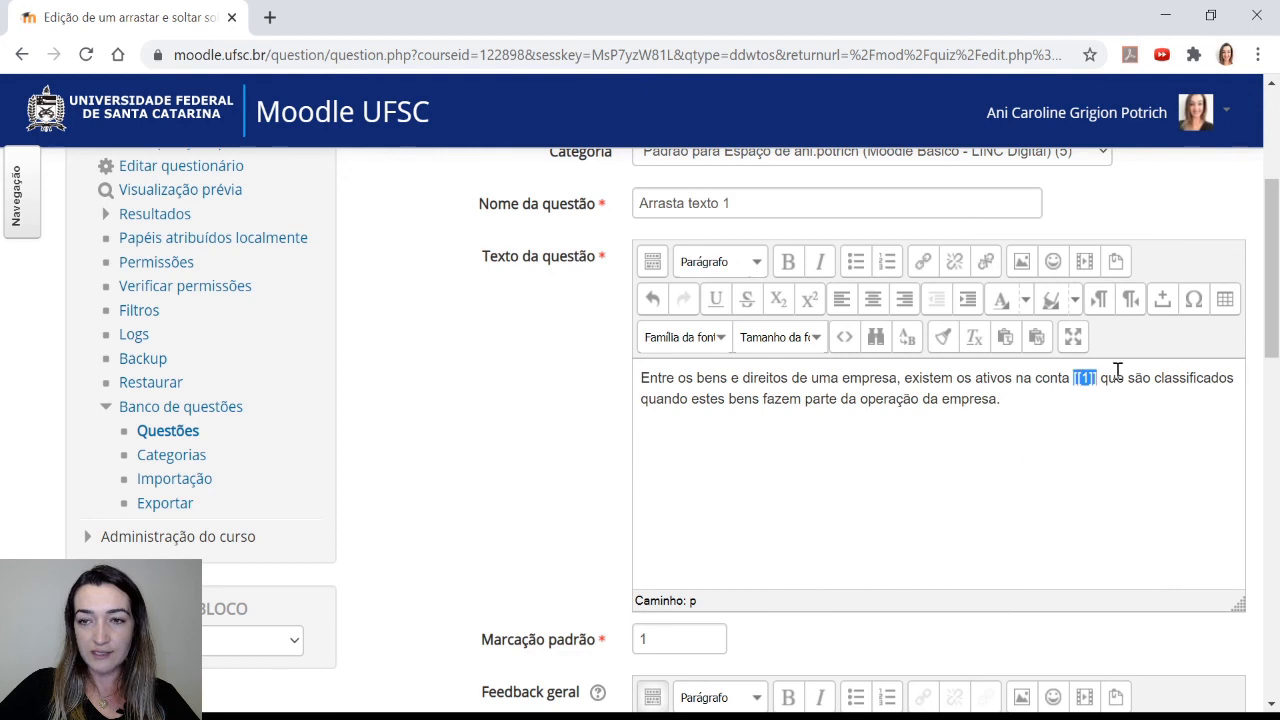
left_click(1102, 384)
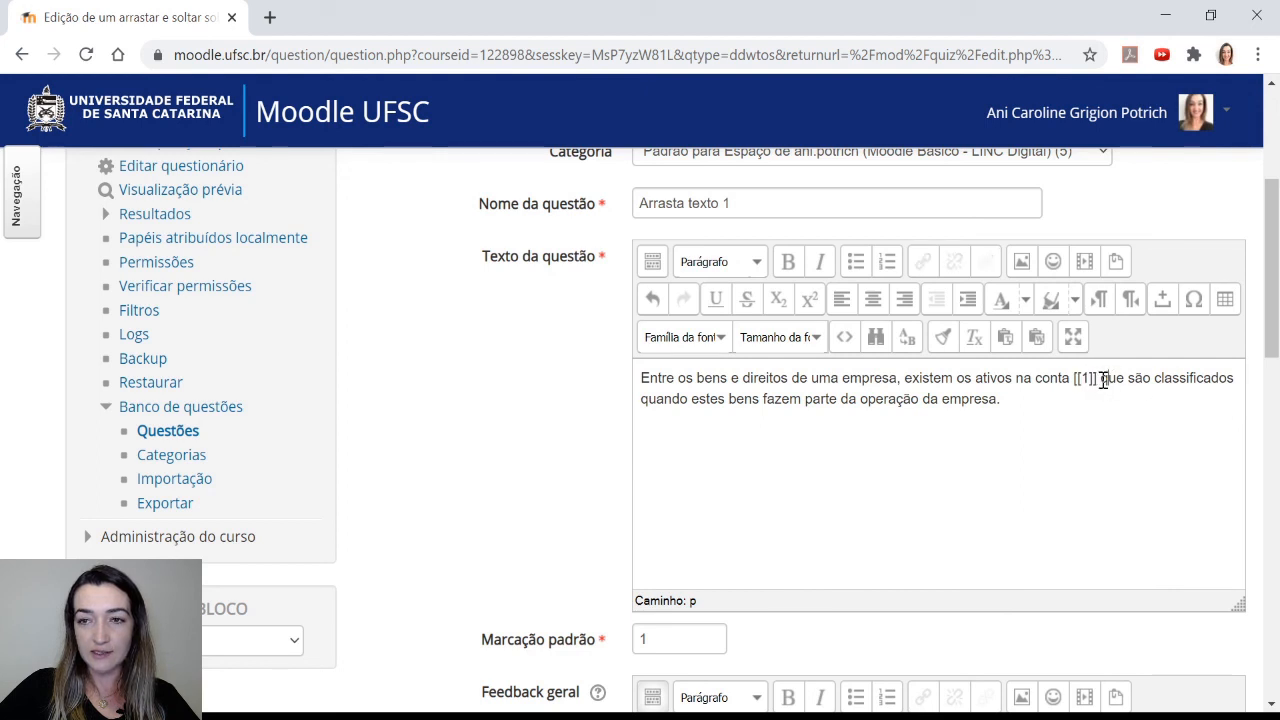
left_click_drag(1104, 380, 1066, 380)
left_click(1101, 388)
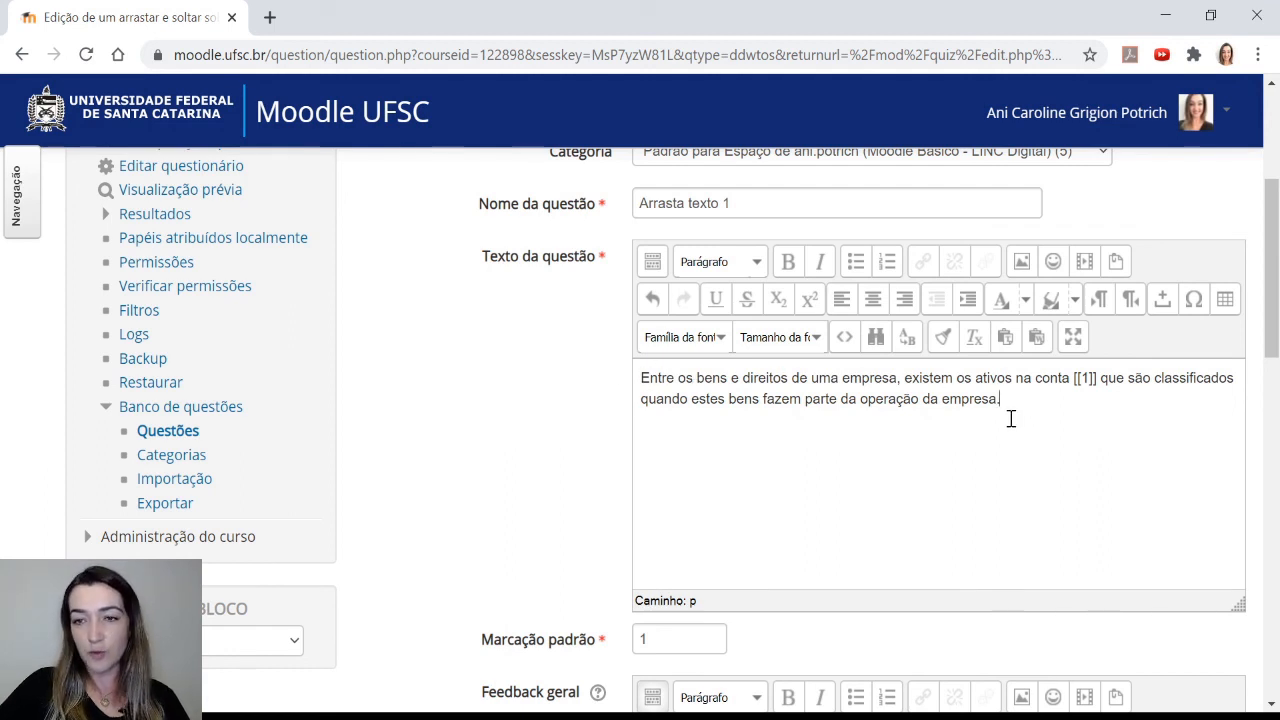
left_click_drag(1100, 379, 1084, 381)
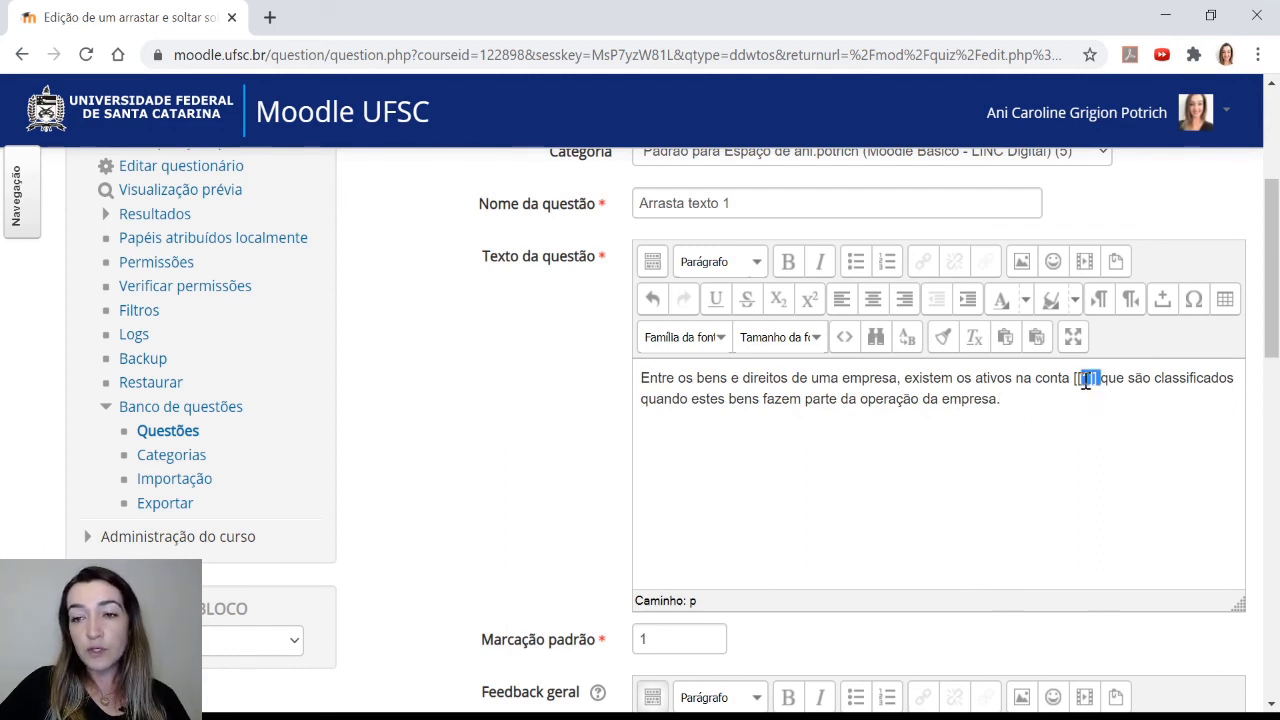
left_click(1054, 406)
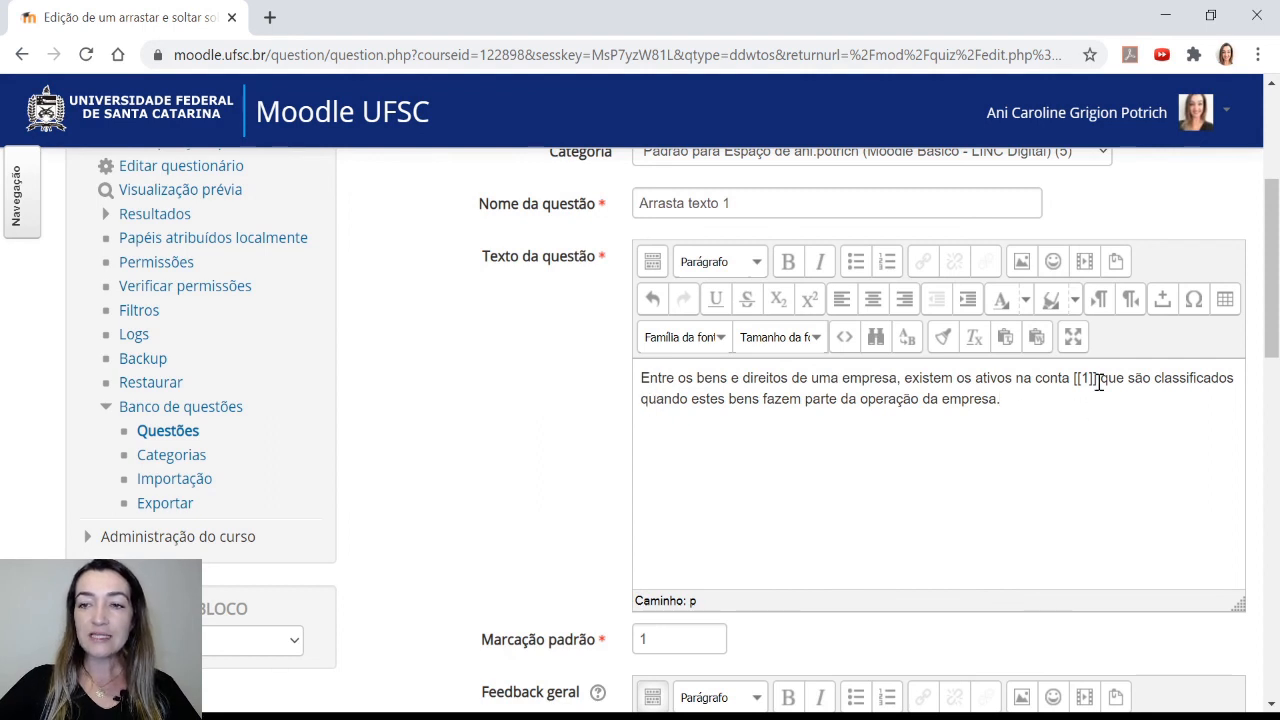
left_click_drag(1098, 381, 1074, 380)
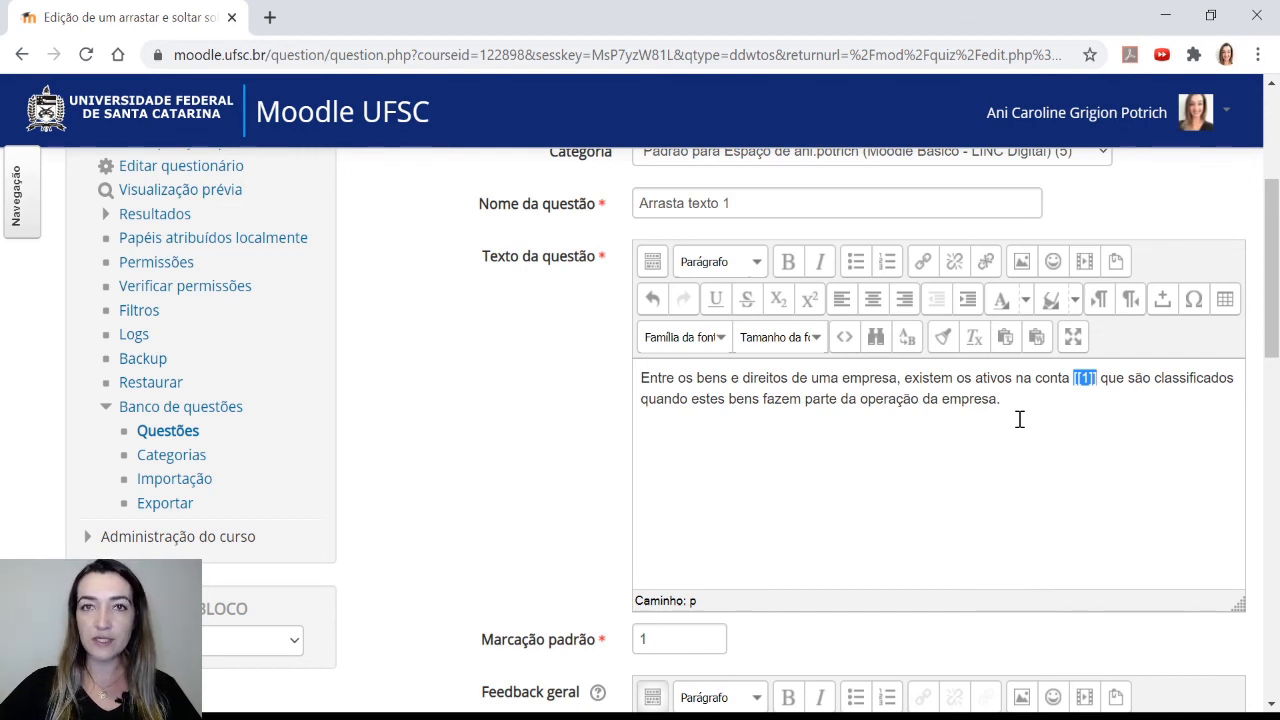
left_click(1102, 381)
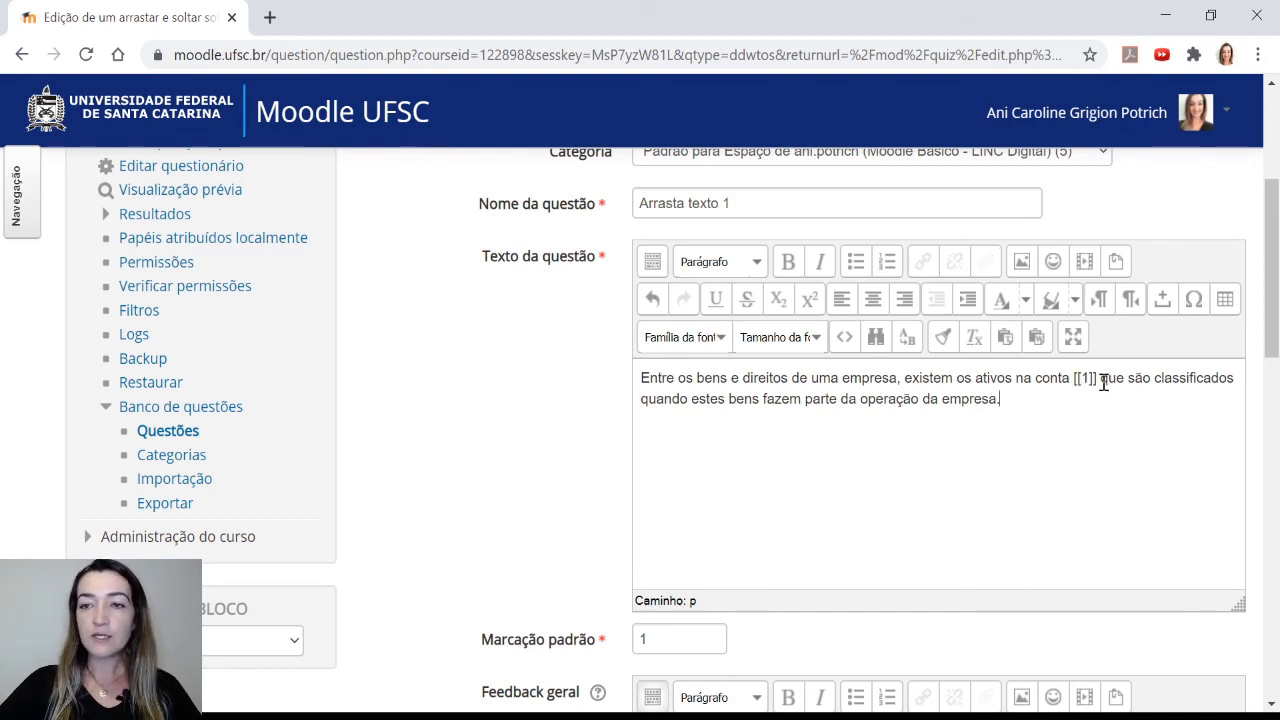
left_click_drag(1102, 381, 1070, 382)
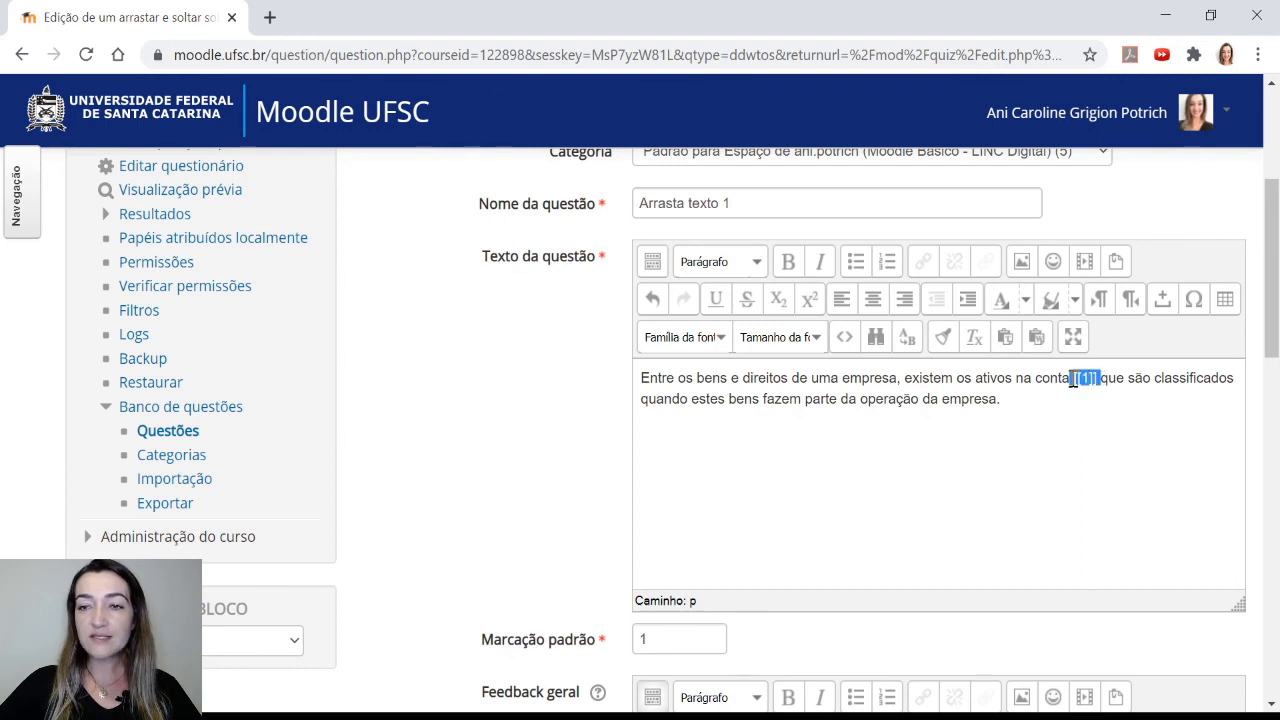
Turn on shuffling (Embaralhar) for the drag-and-drop answer options
left_click(1064, 404)
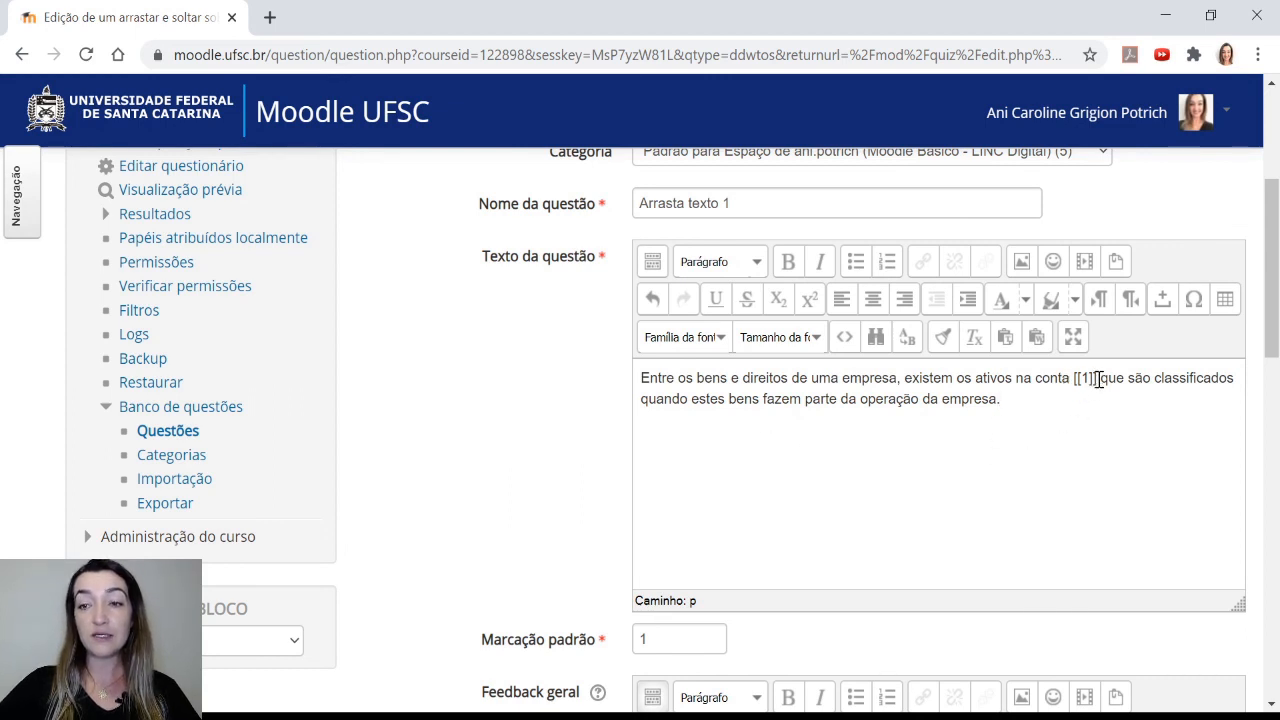
left_click_drag(1097, 380, 1073, 380)
left_click(1070, 392)
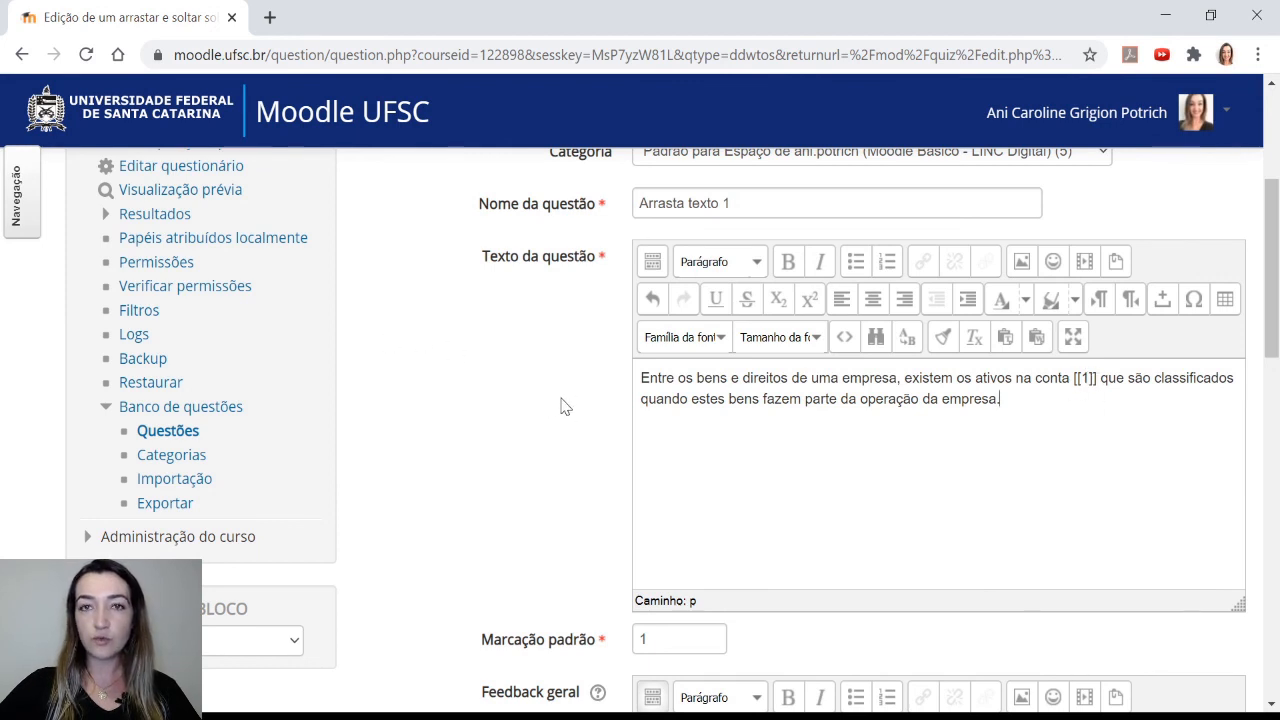
scroll(560, 428, "down", 1)
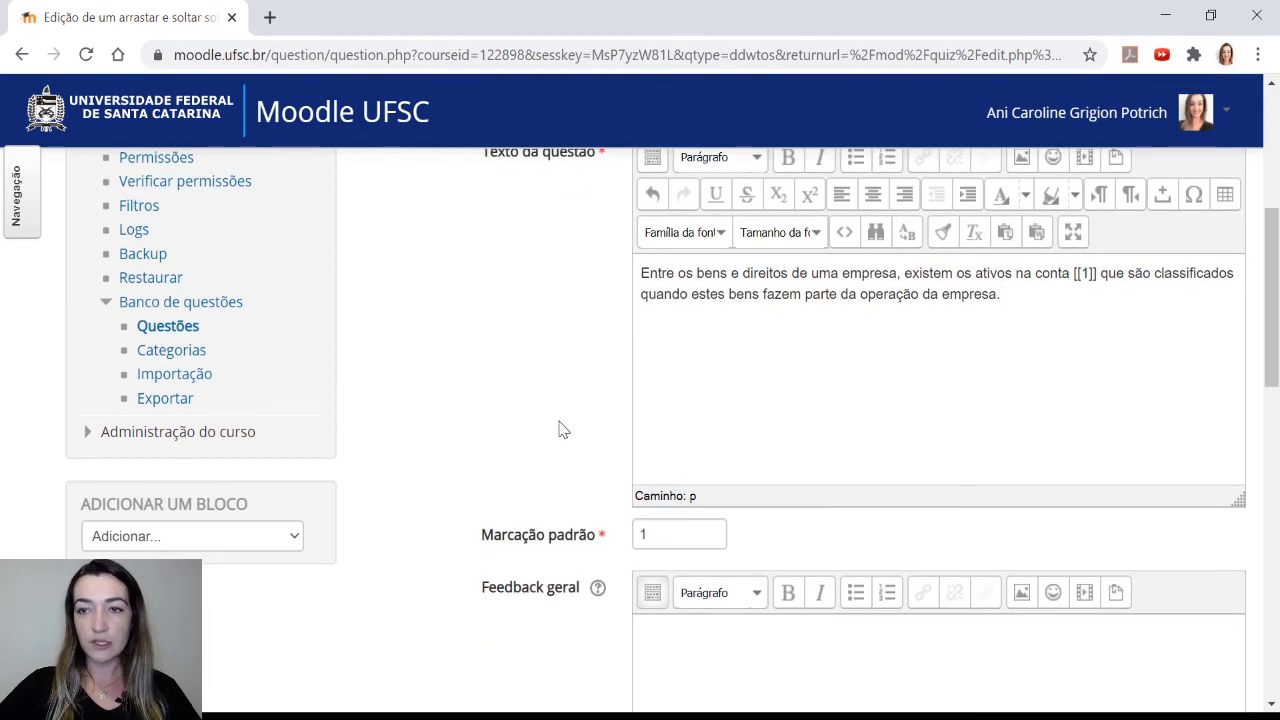
scroll(560, 428, "down", 4)
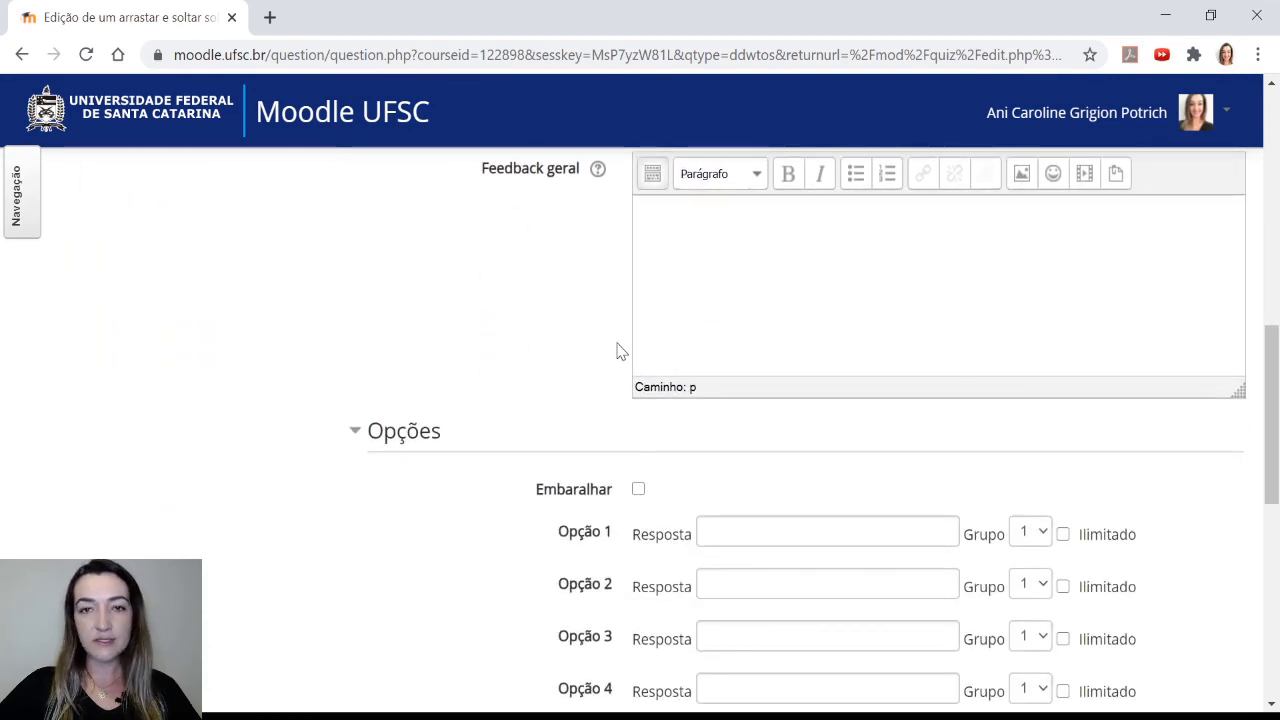
scroll(551, 330, "down", 2)
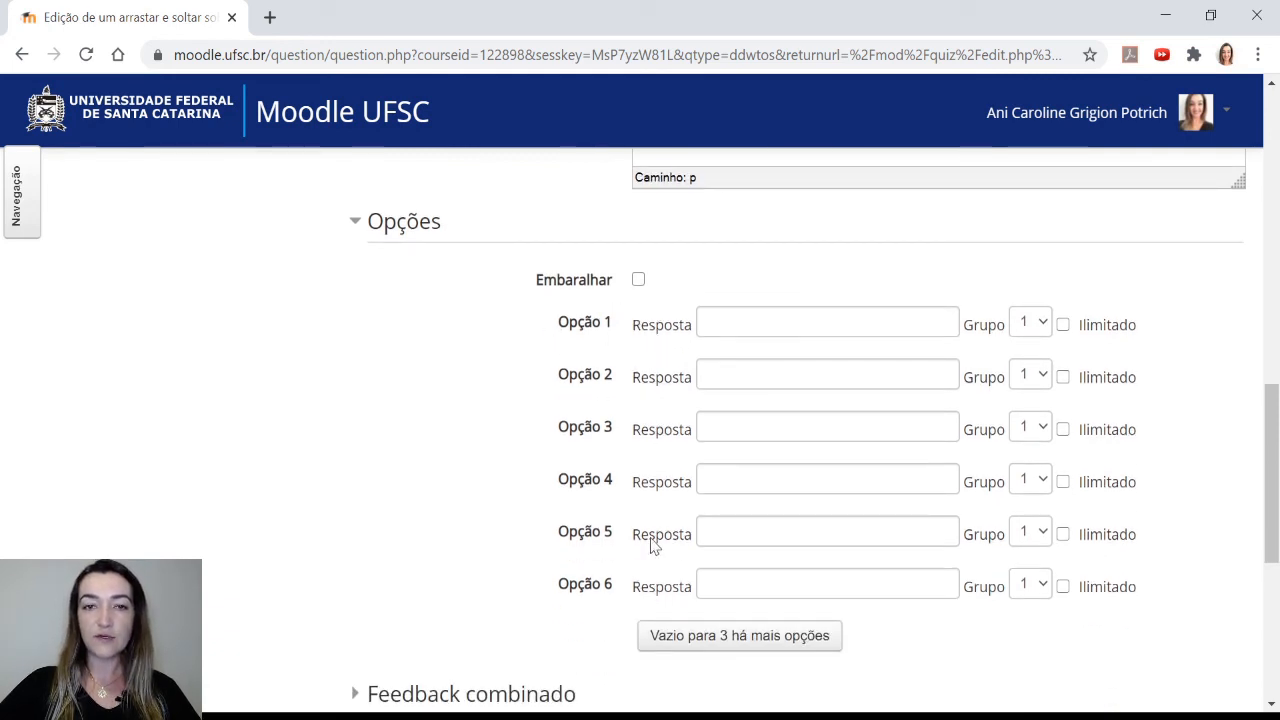
left_click(638, 280)
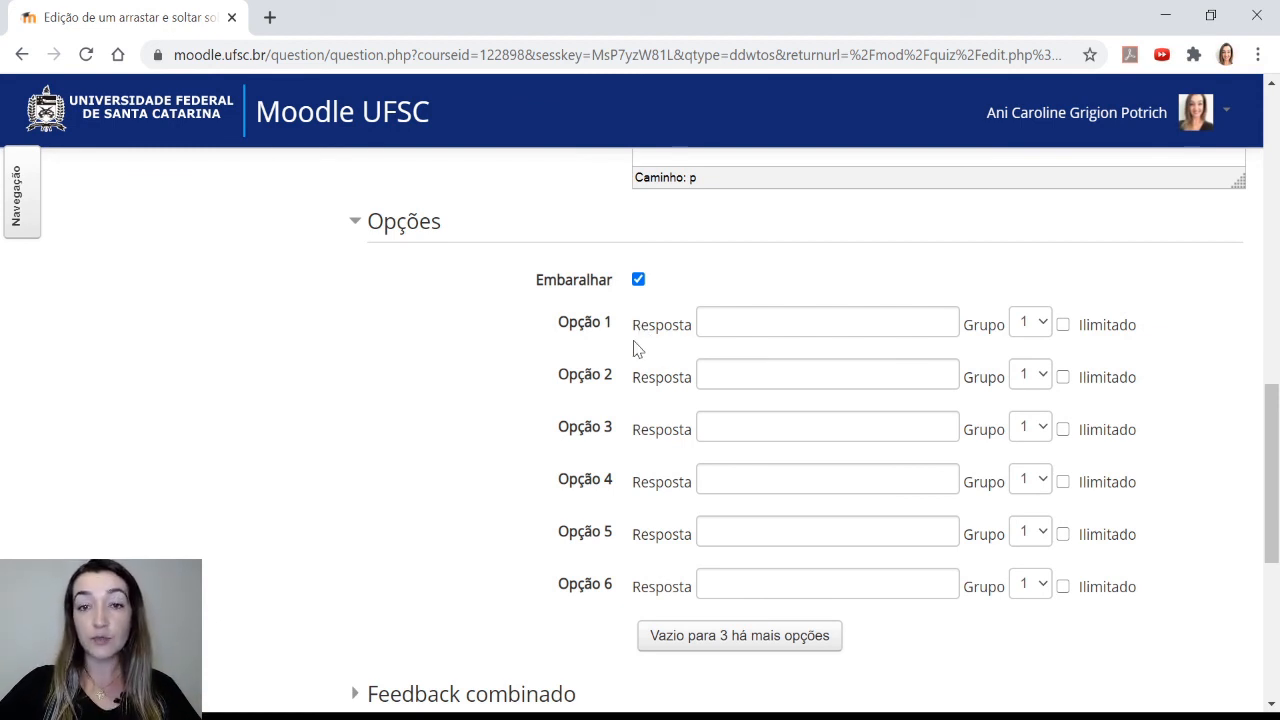
Paste the answer options imobilizado, investimento, fornecedores, capital social and empréstimo into options 1 to 5
left_click(714, 323)
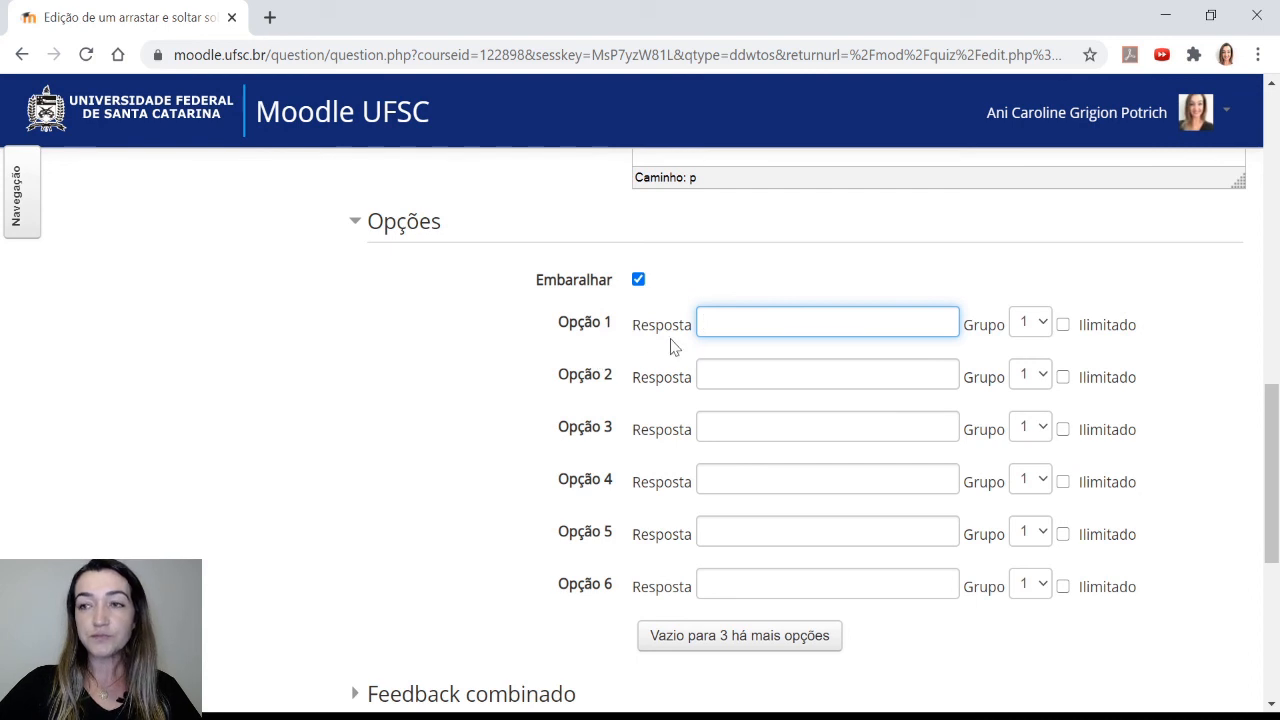
key("alt+Tab")
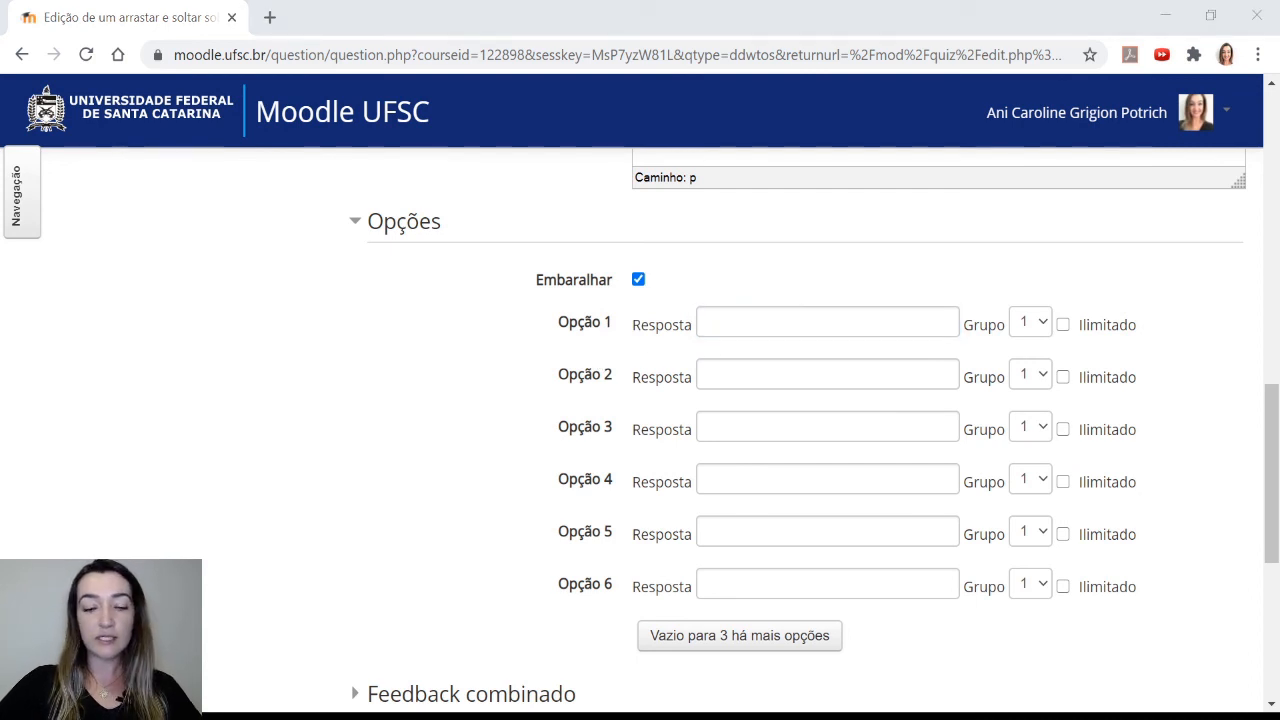
left_click(721, 332)
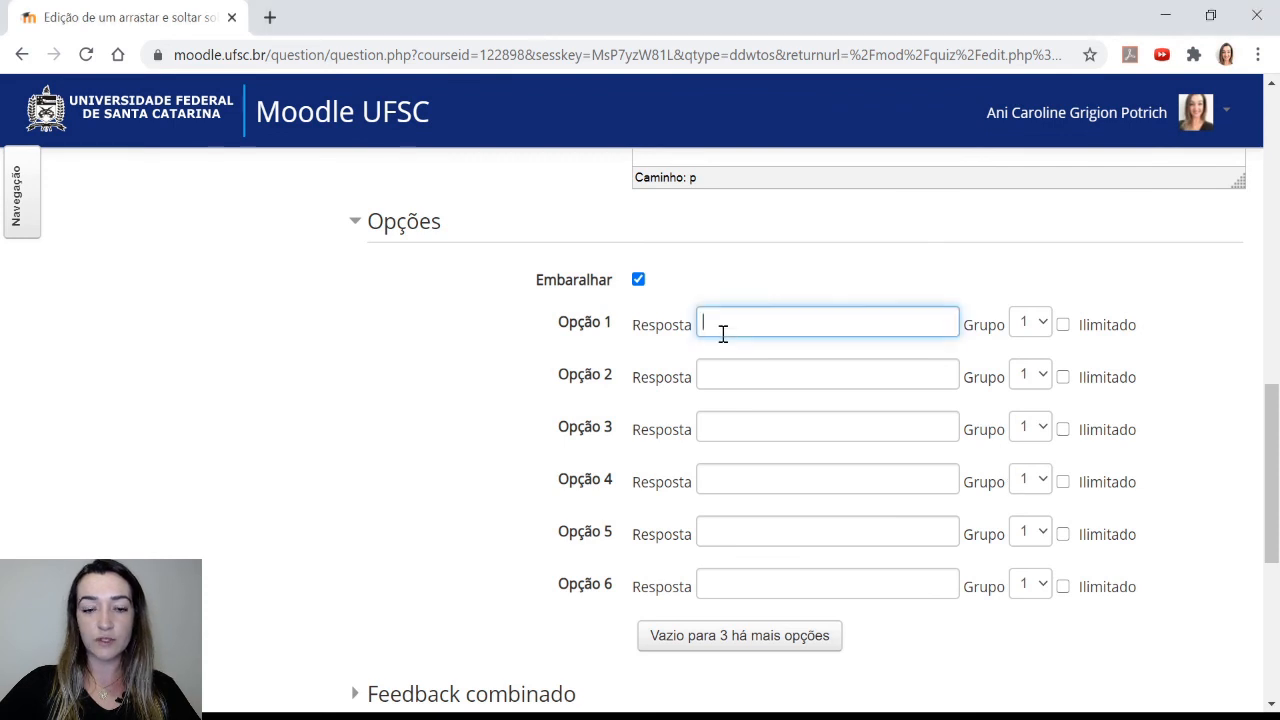
type("imobilizado")
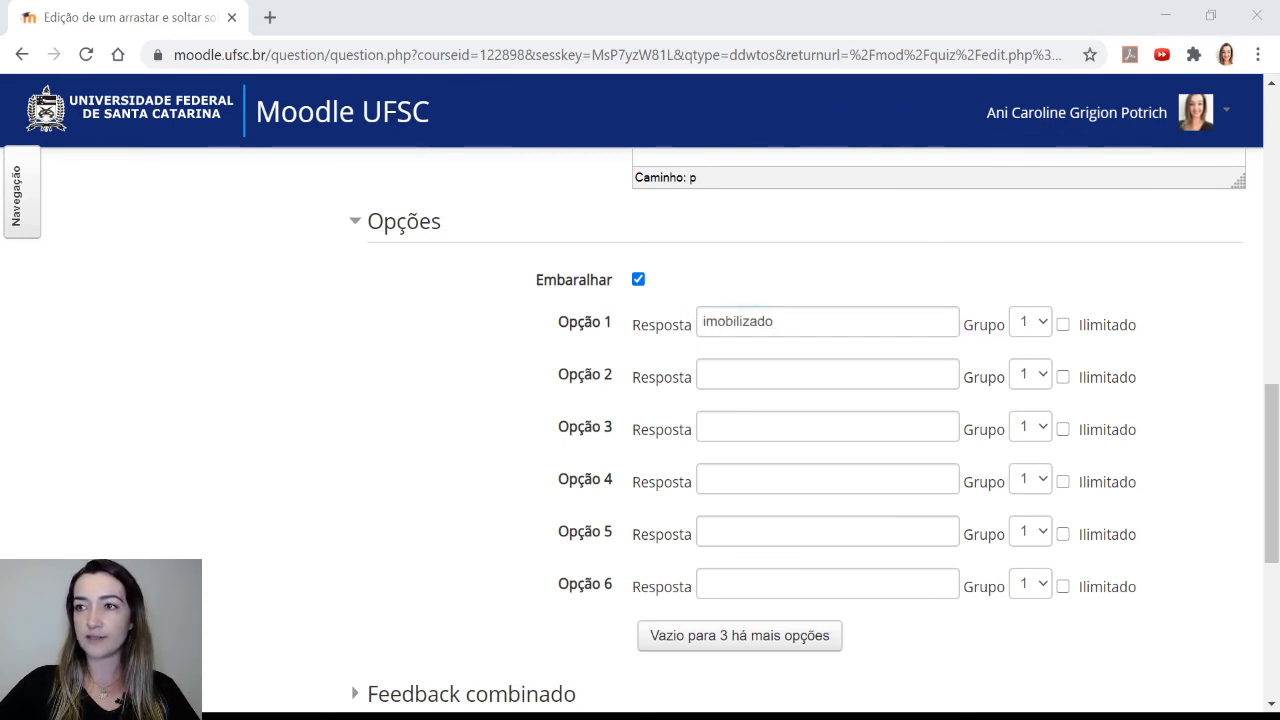
left_click(749, 373)
type("investimento")
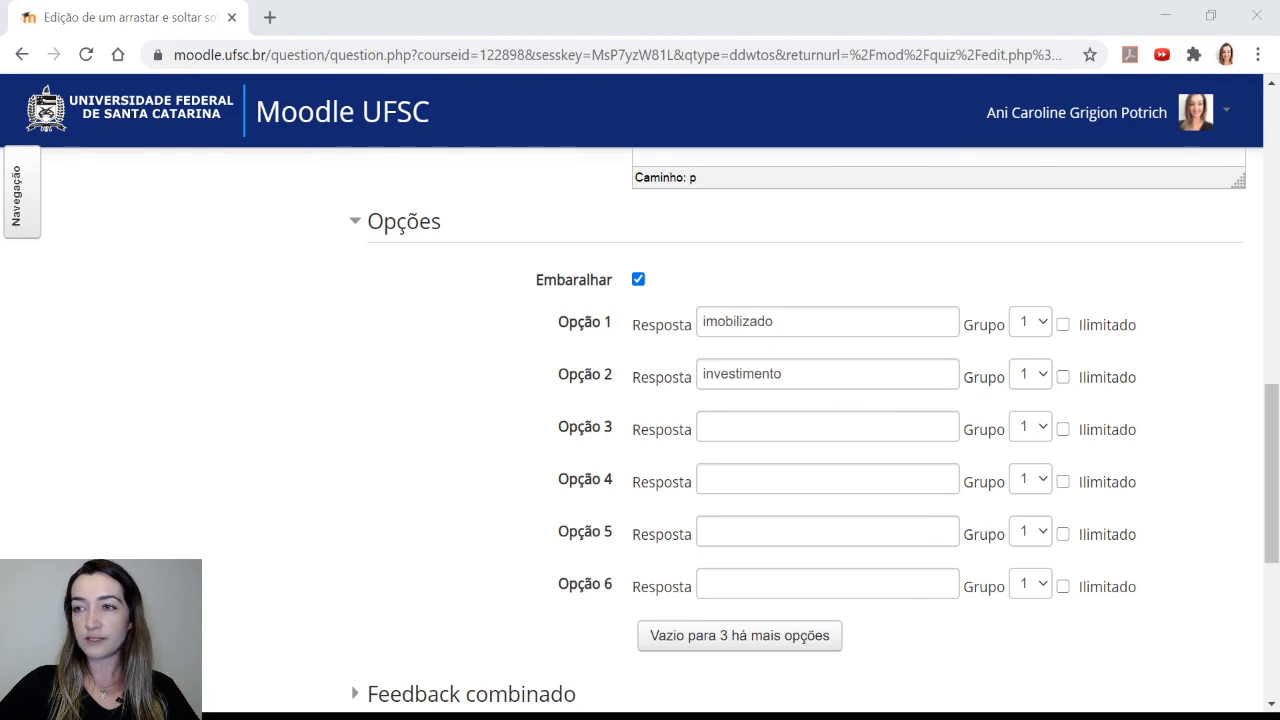
left_click(771, 431)
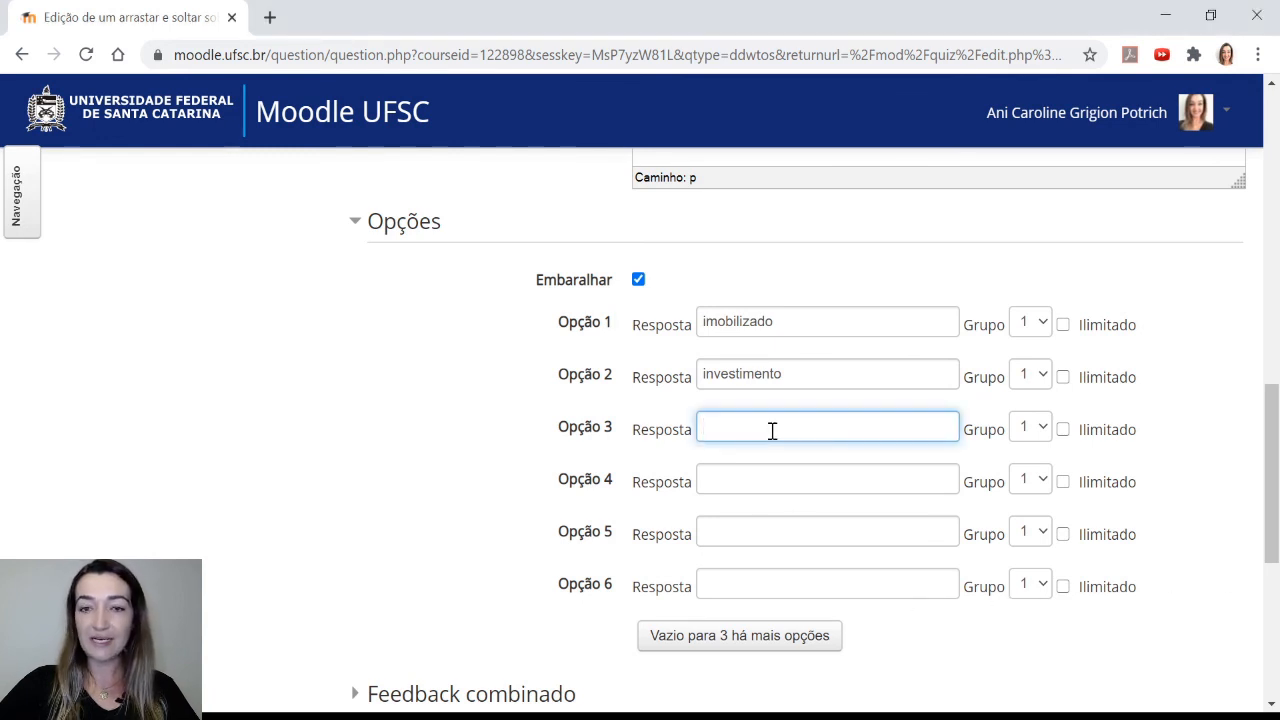
type("fornecedores")
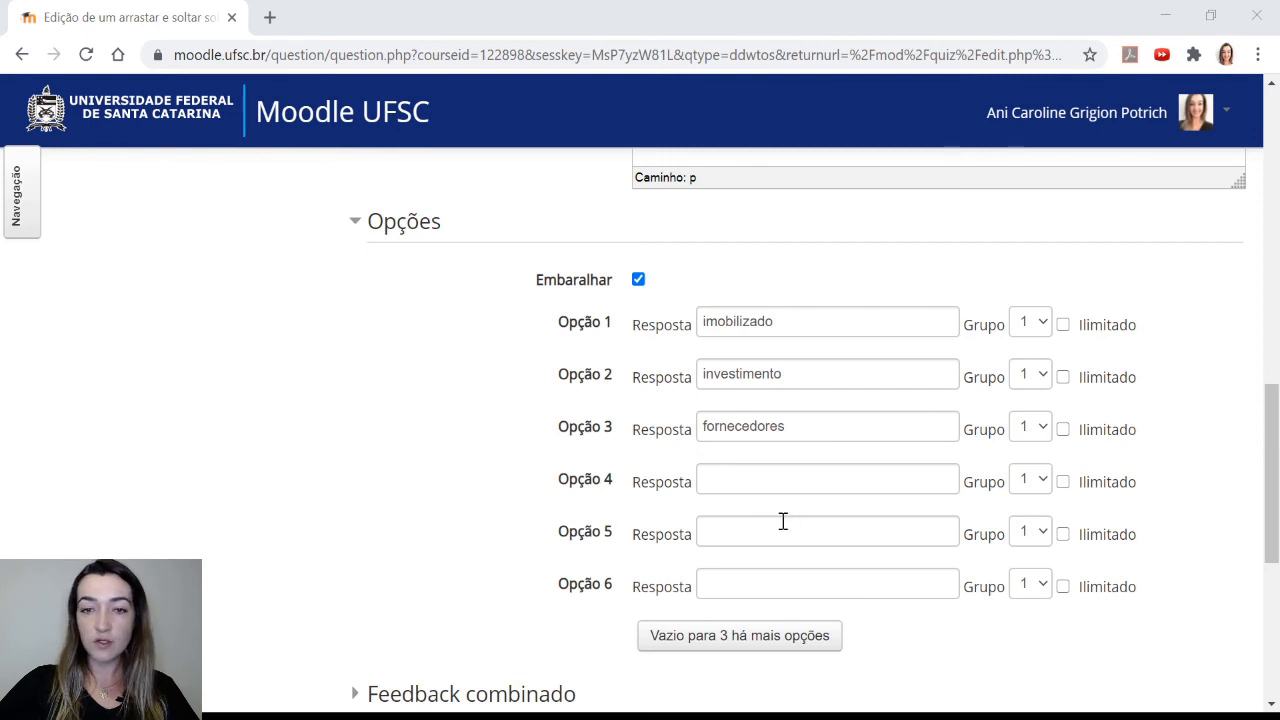
left_click(753, 486)
type("capital social")
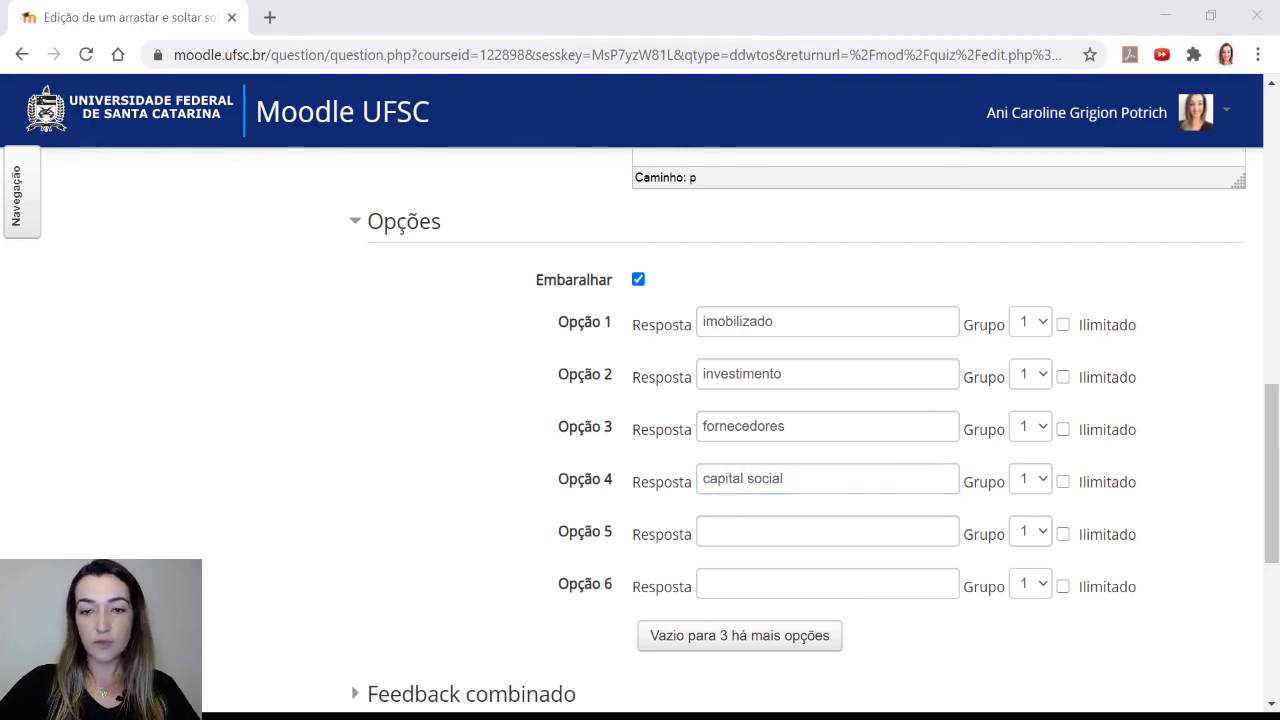
left_click(766, 528)
type("empréstimo")
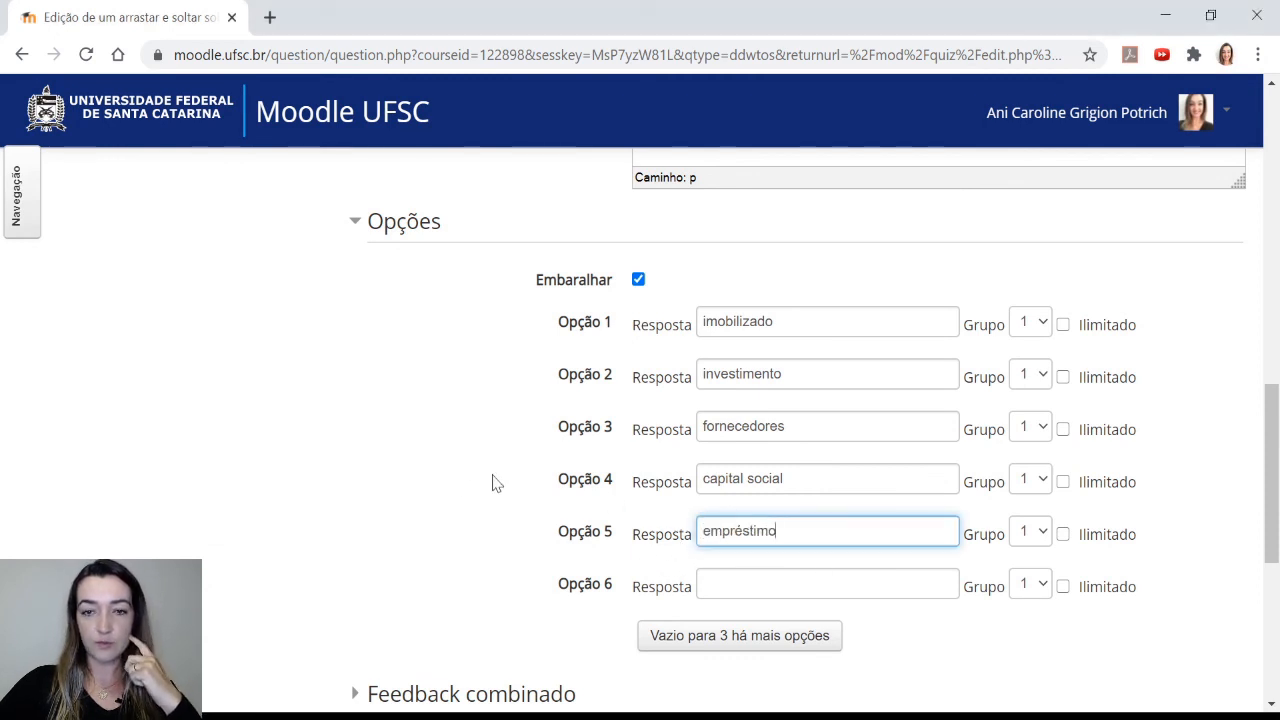
Save the question's changes and continue editing
scroll(514, 486, "down", 1)
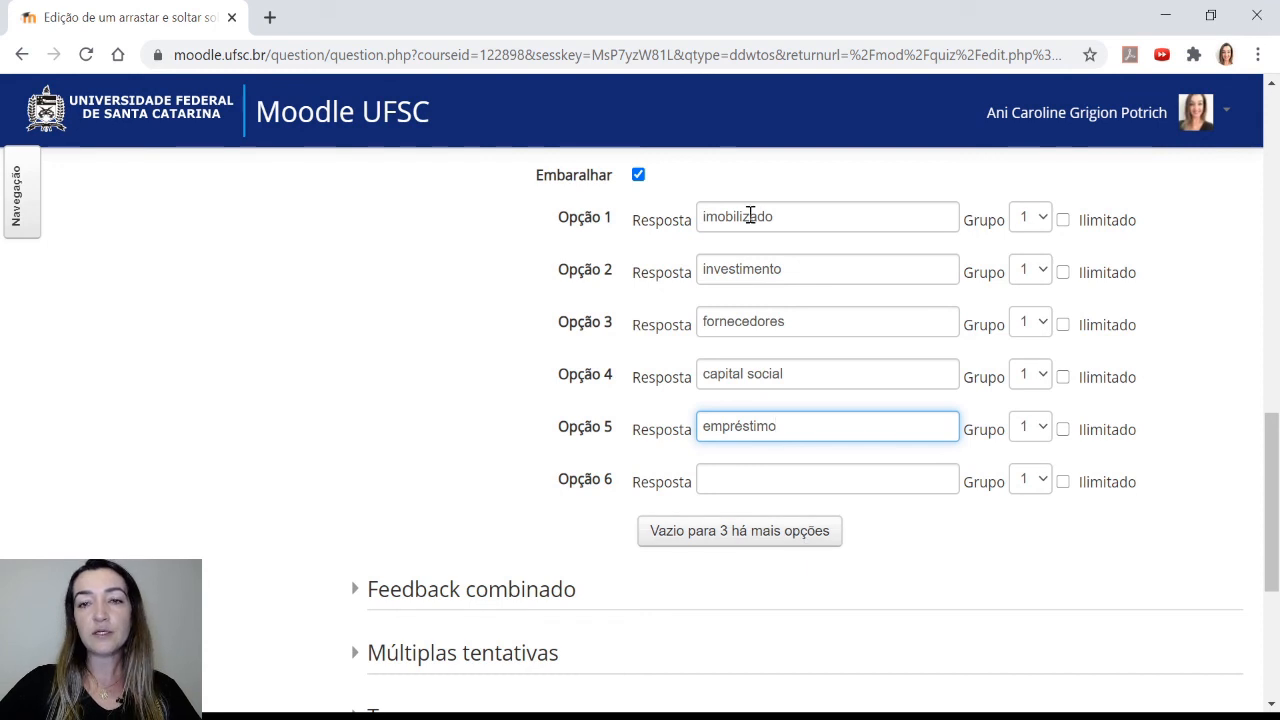
left_click_drag(784, 218, 689, 216)
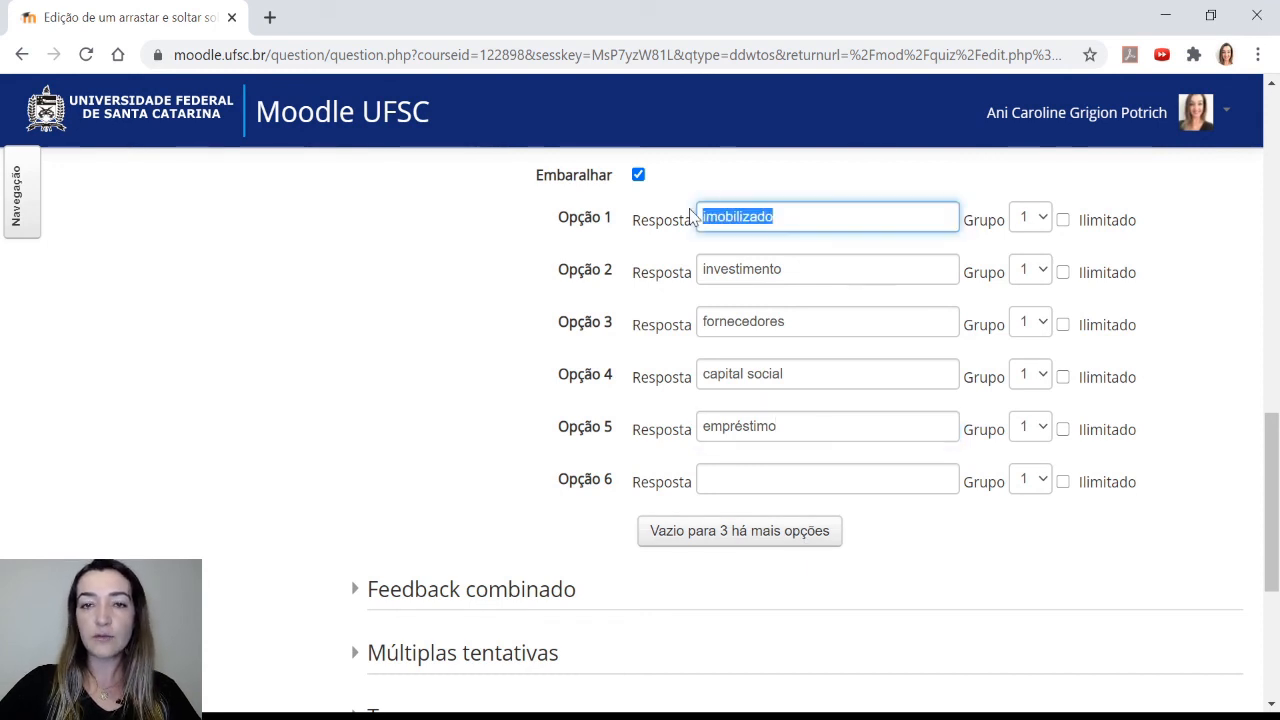
left_click(757, 220)
scroll(510, 400, "down", 2)
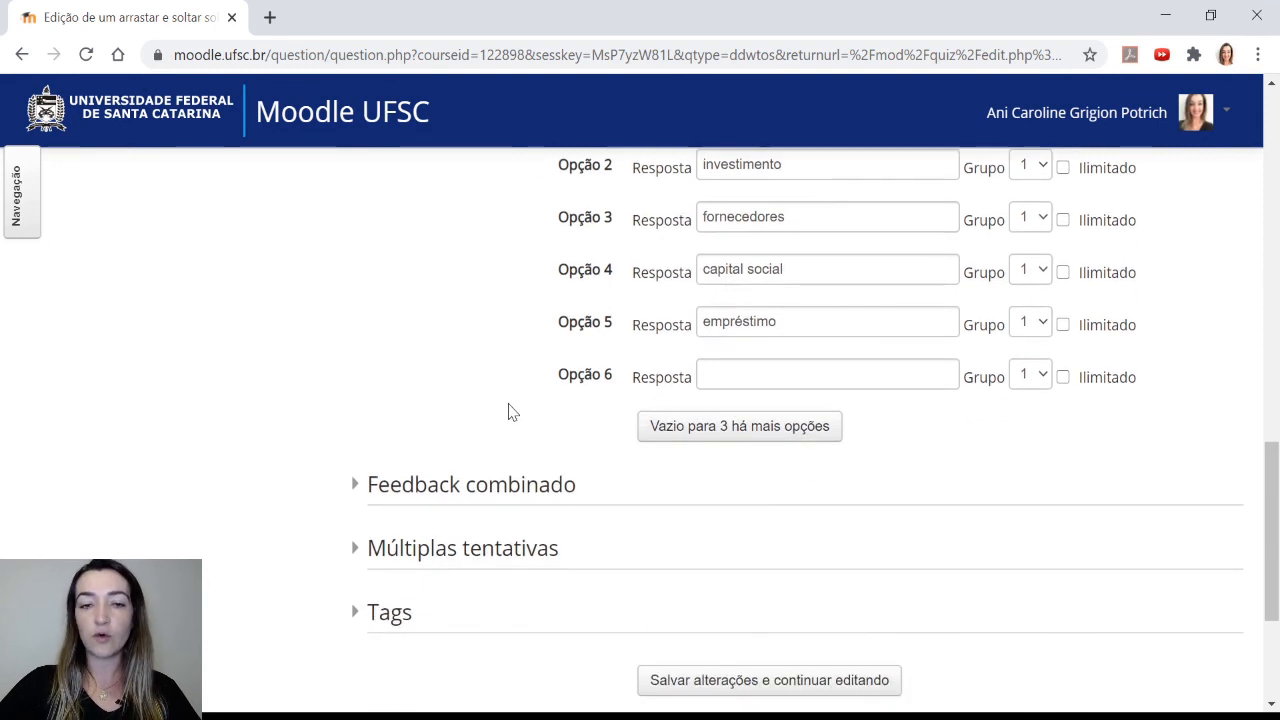
left_click(513, 394)
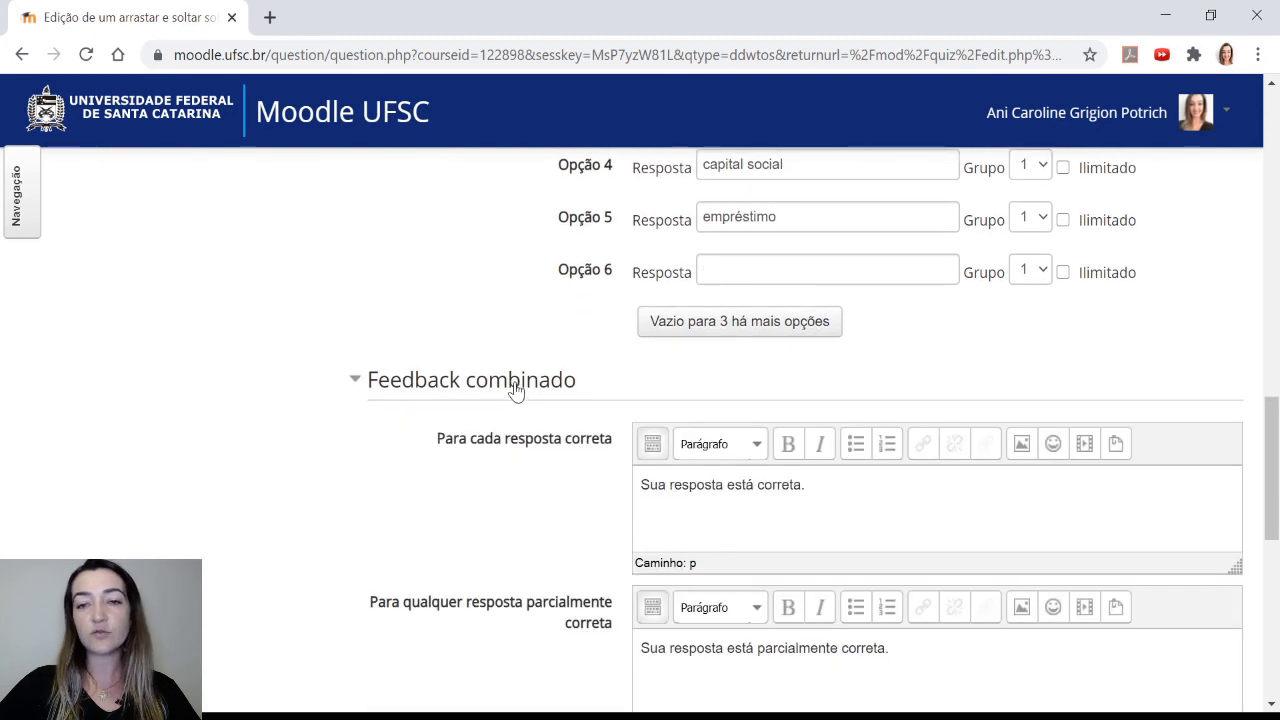
left_click(514, 391)
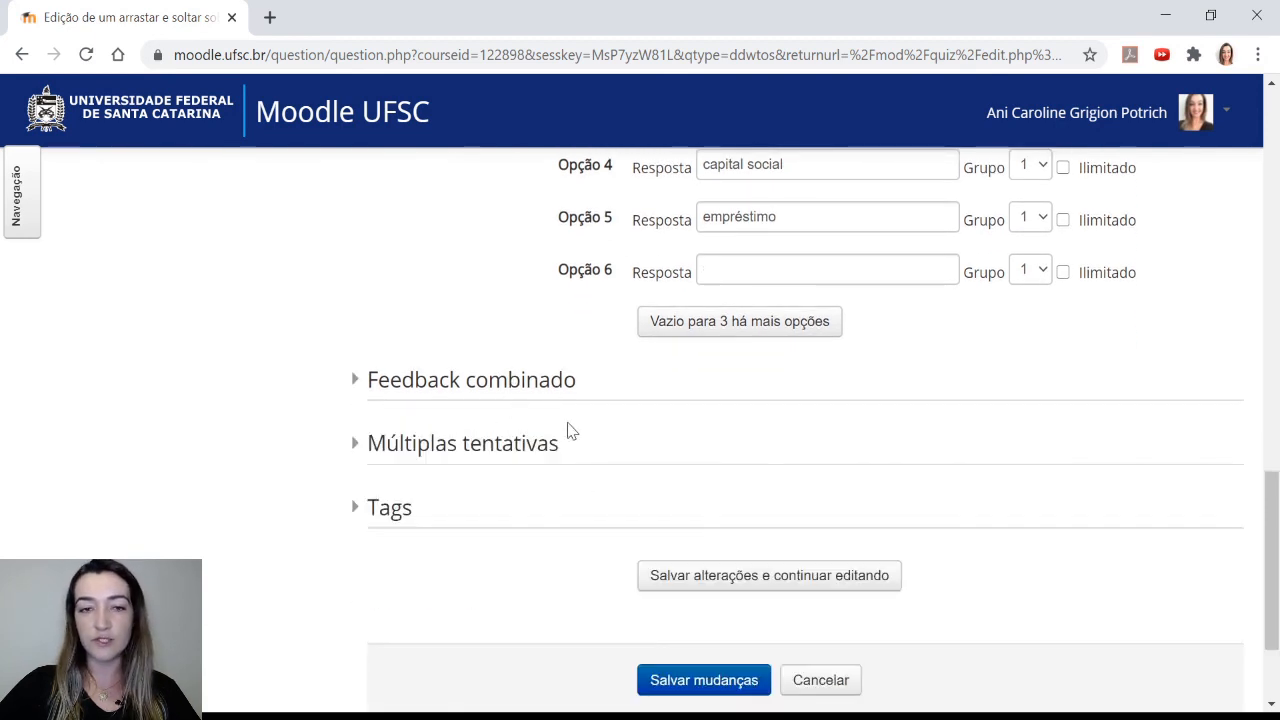
scroll(571, 429, "down", 1)
left_click(794, 482)
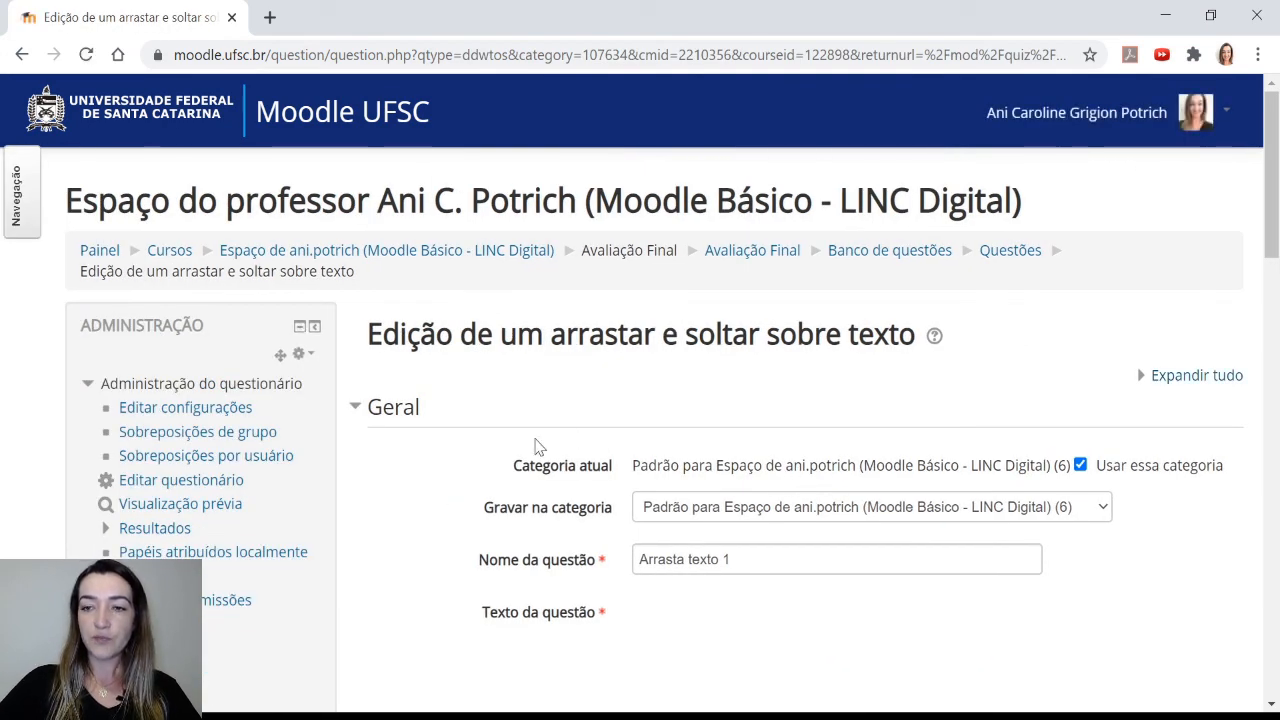
Open the question preview in a new browser tab
scroll(537, 446, "down", 2)
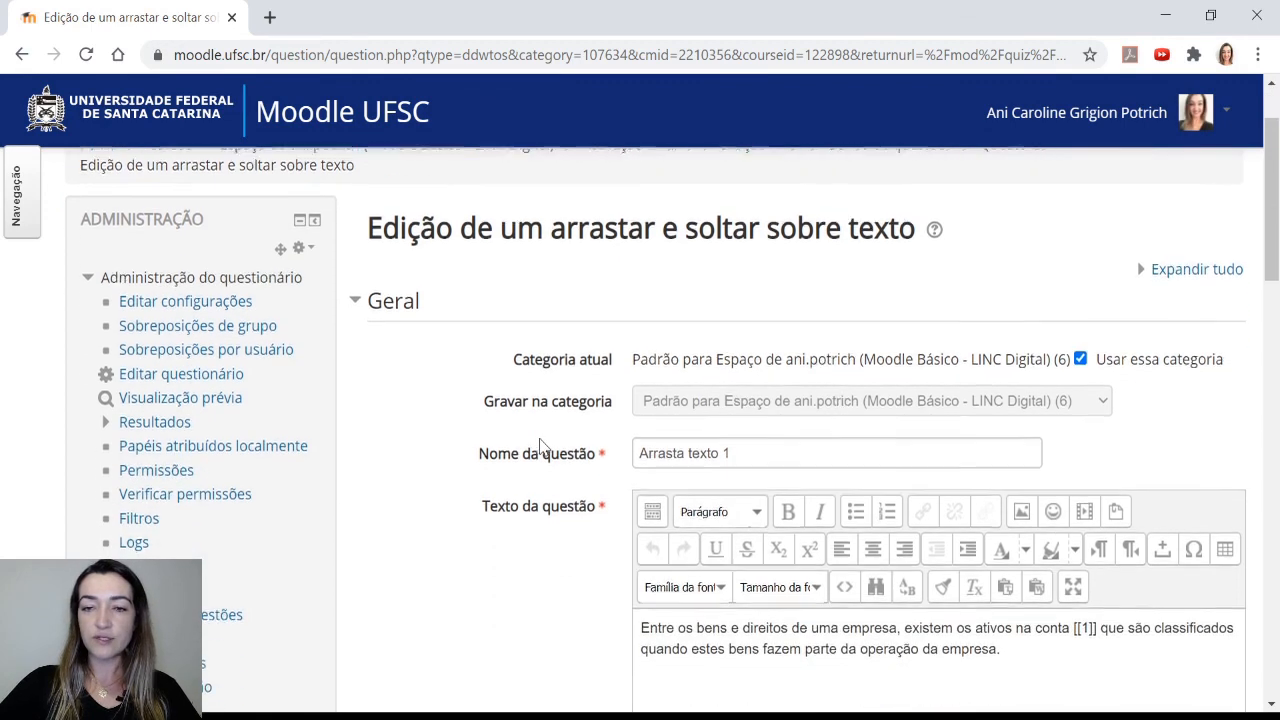
scroll(541, 436, "down", 1)
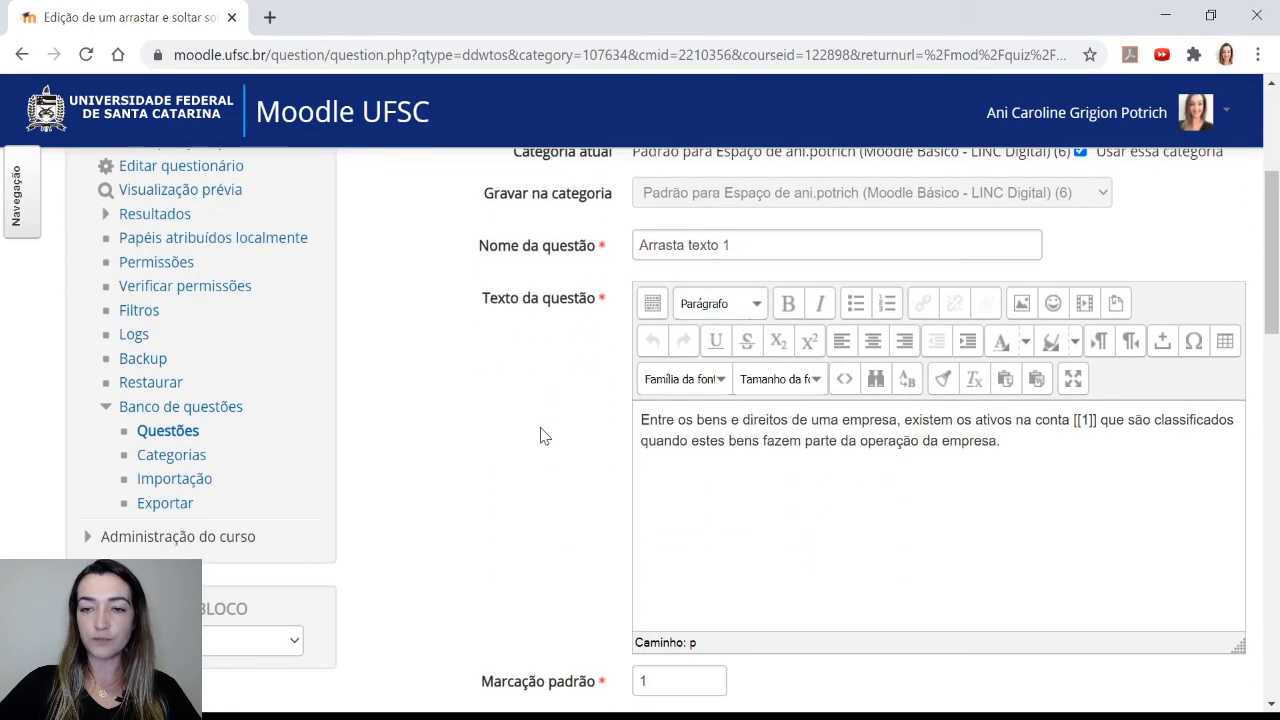
scroll(573, 467, "down", 11)
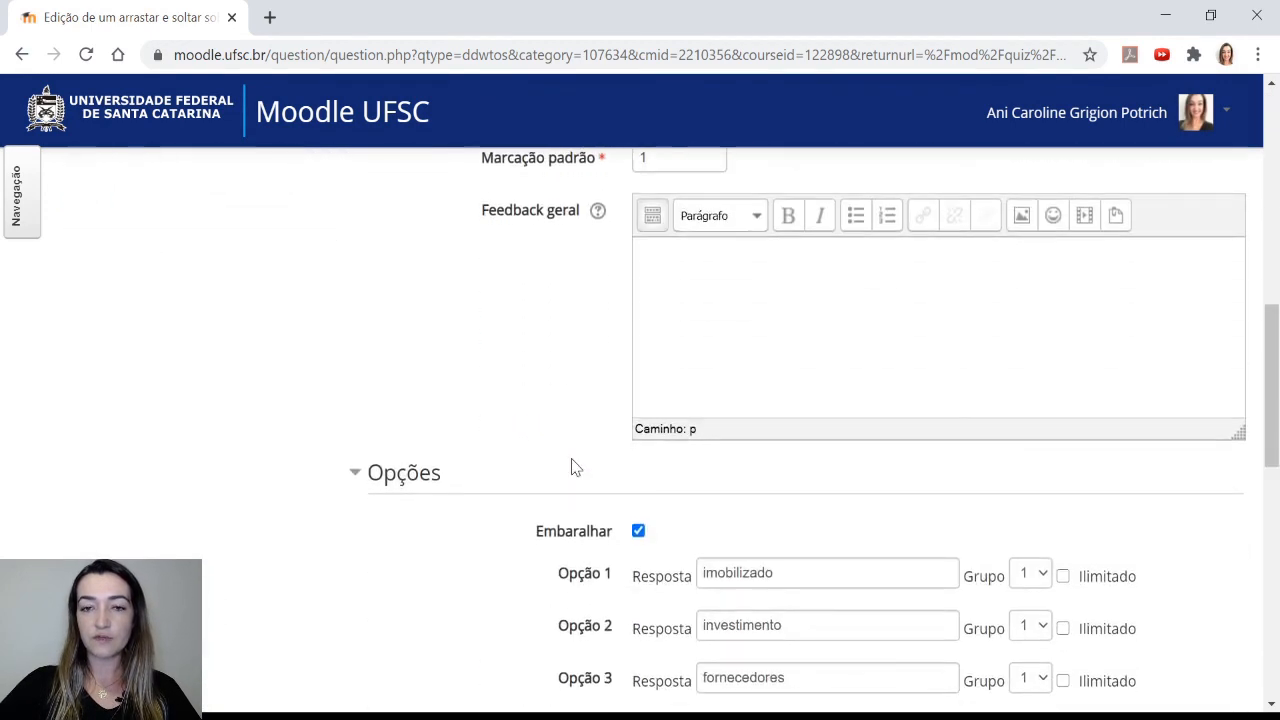
scroll(573, 467, "down", 2)
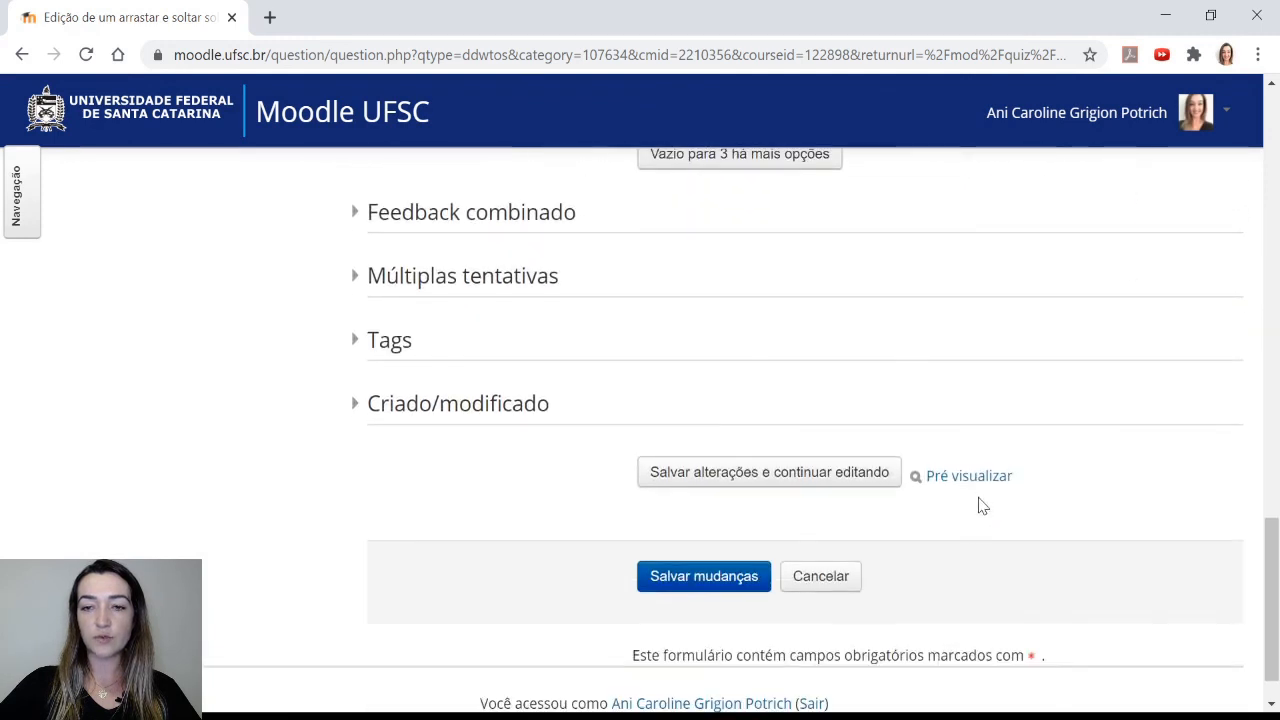
left_click(962, 480)
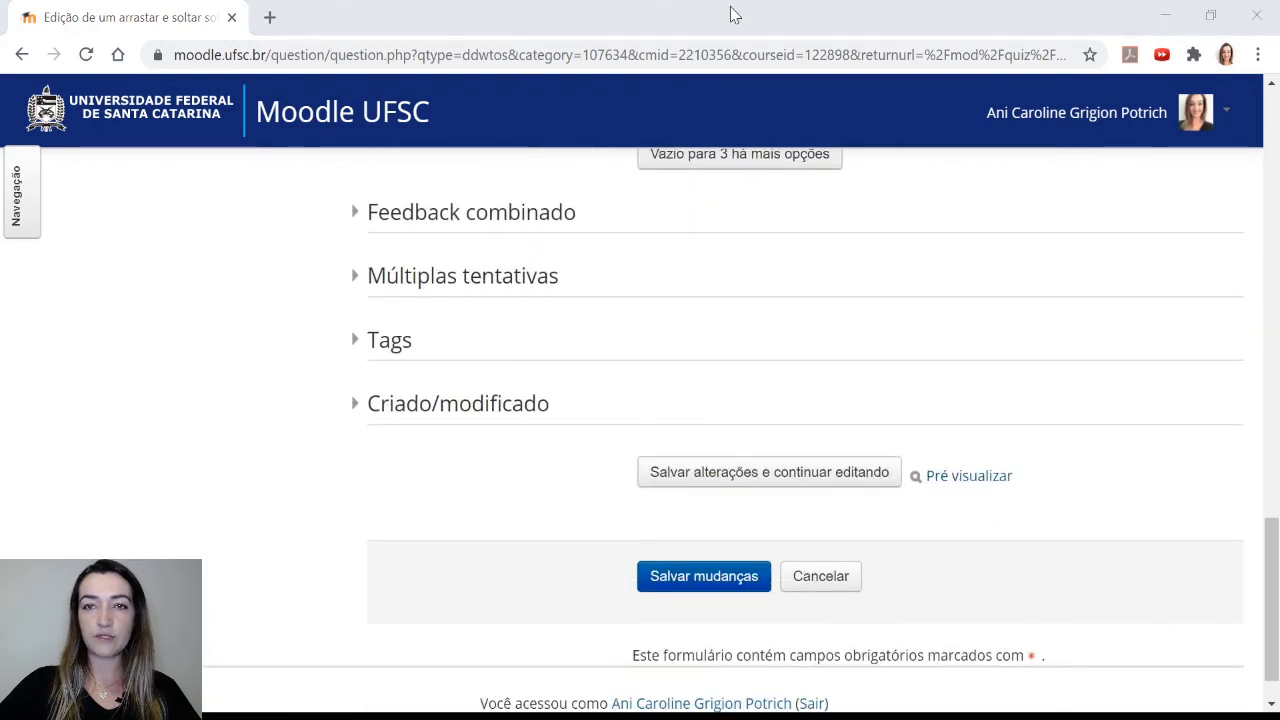
left_click(797, 20)
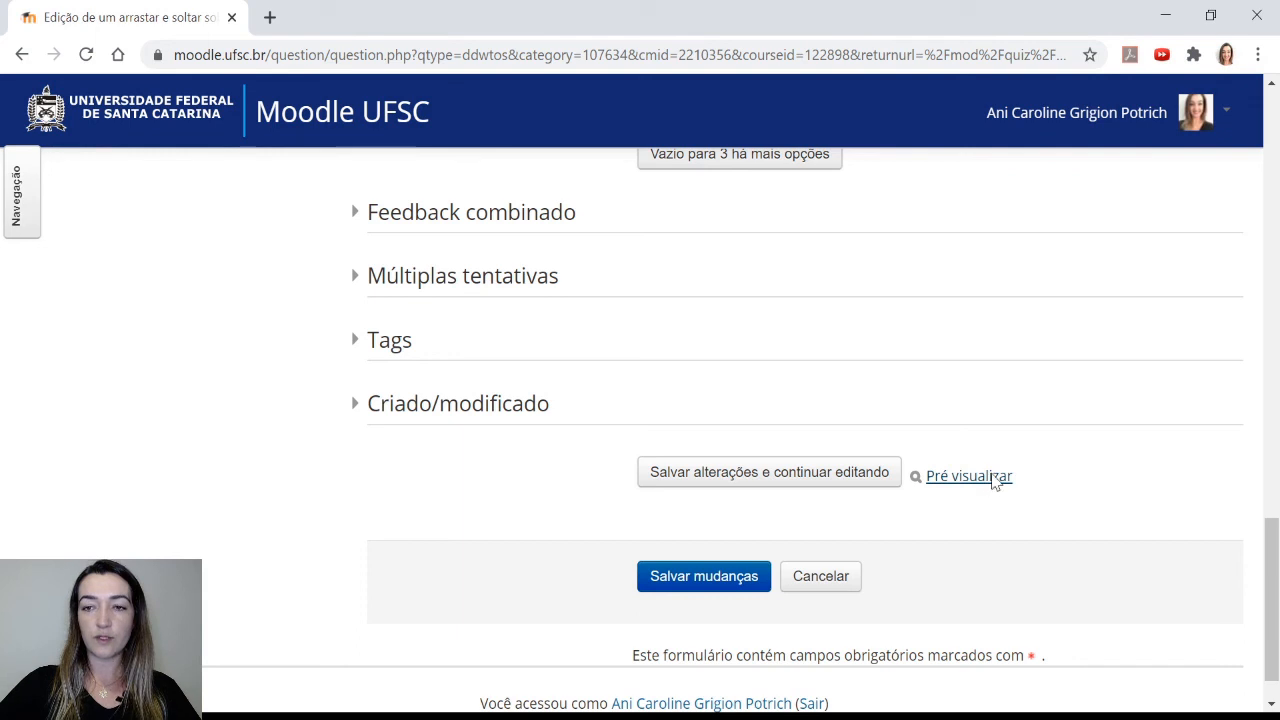
middle_click(997, 477)
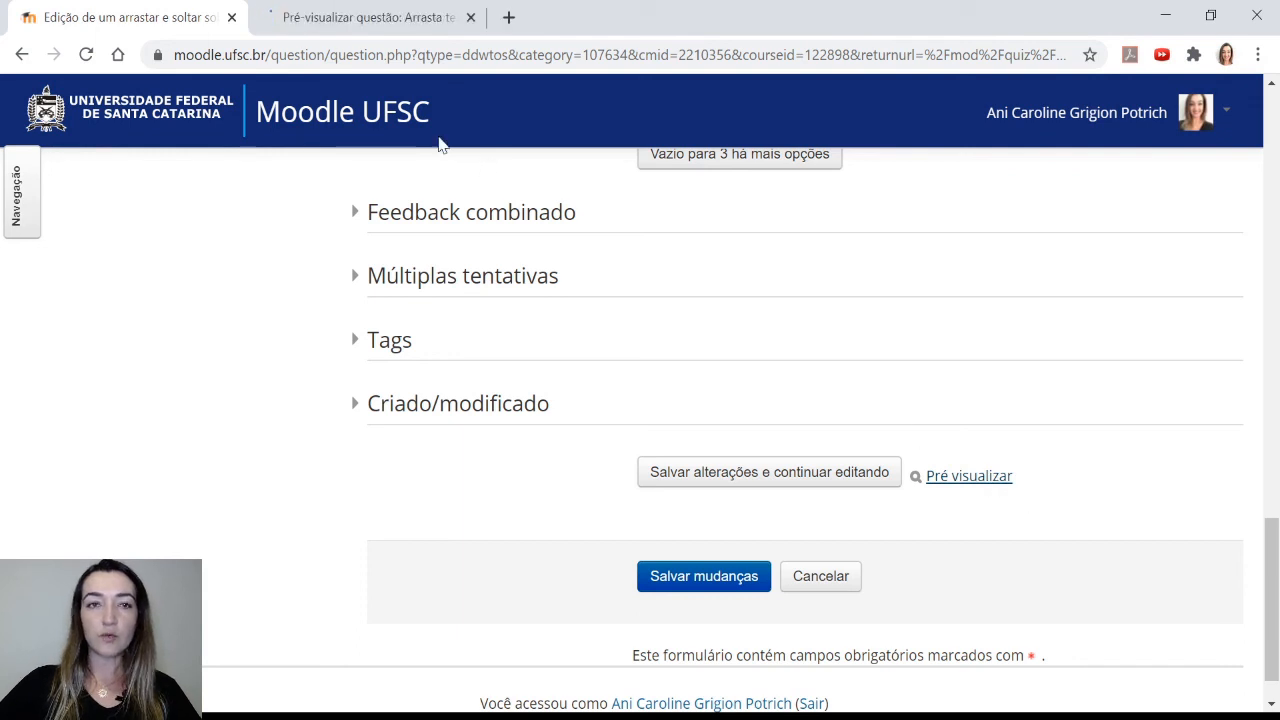
left_click(366, 20)
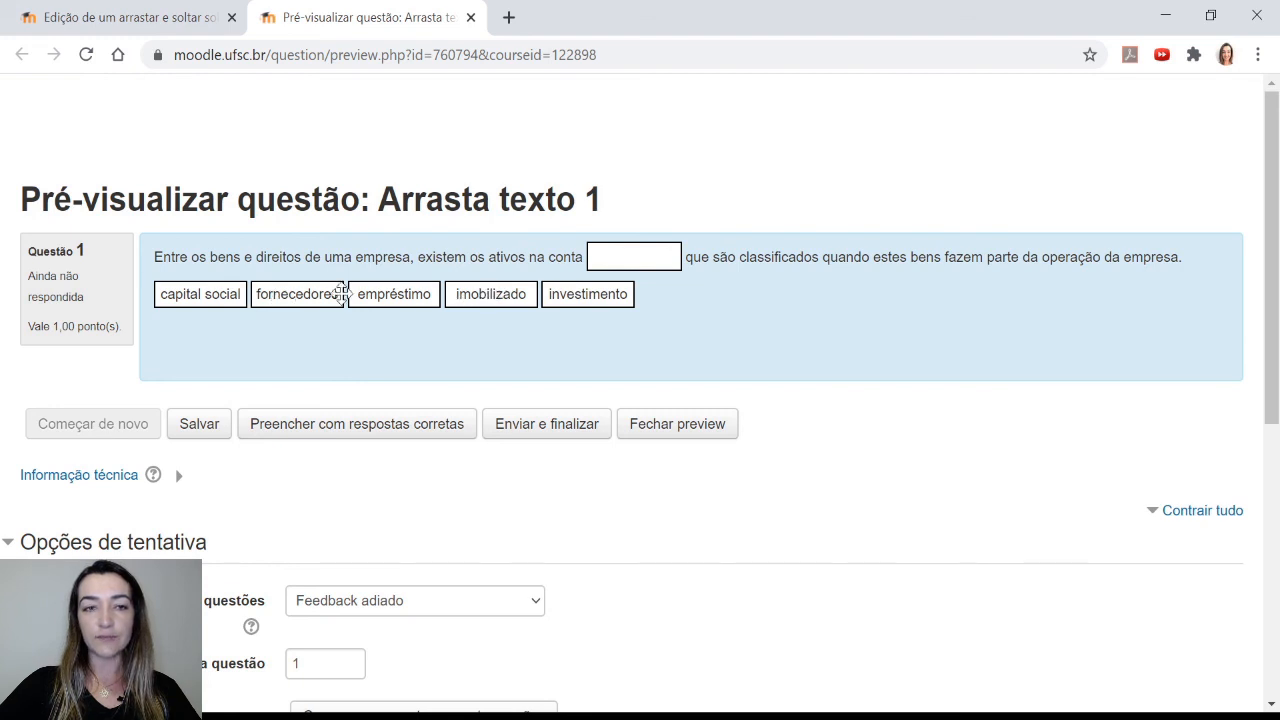
Test the preview by dragging imobilizado and empréstimo into the gap, then filling in the correct answers
left_click_drag(490, 294, 634, 257)
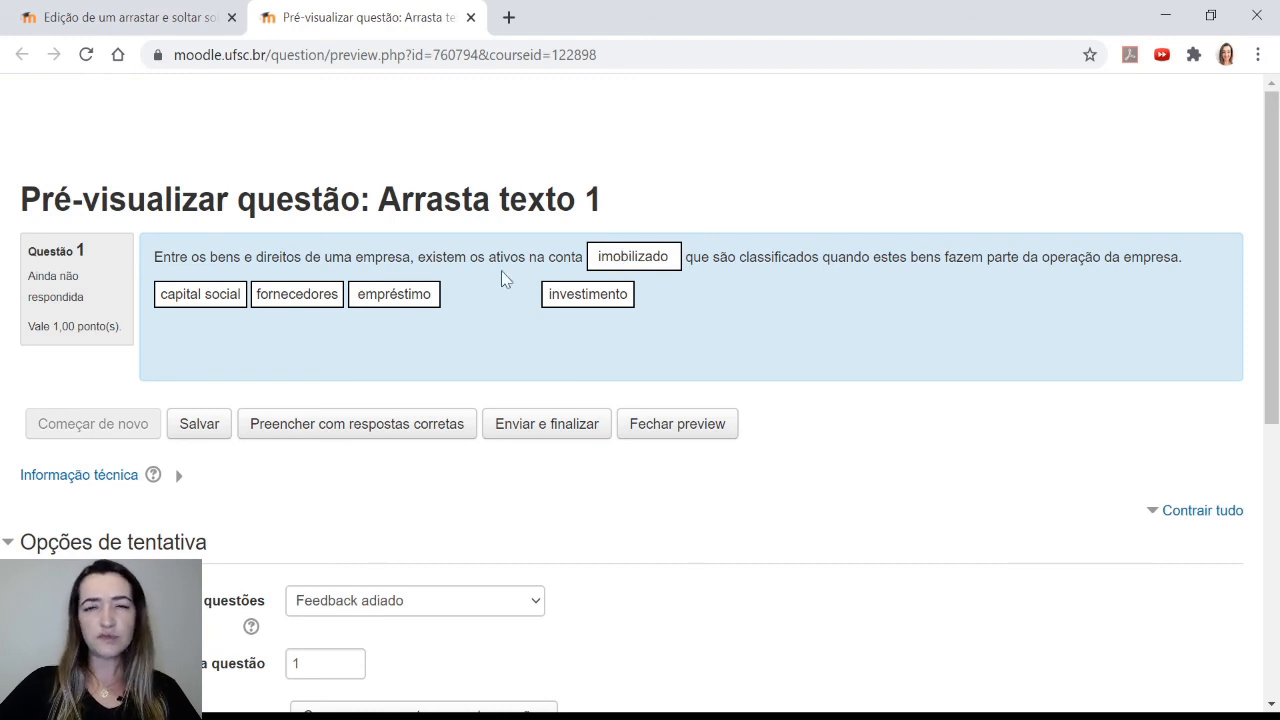
left_click_drag(405, 294, 648, 252)
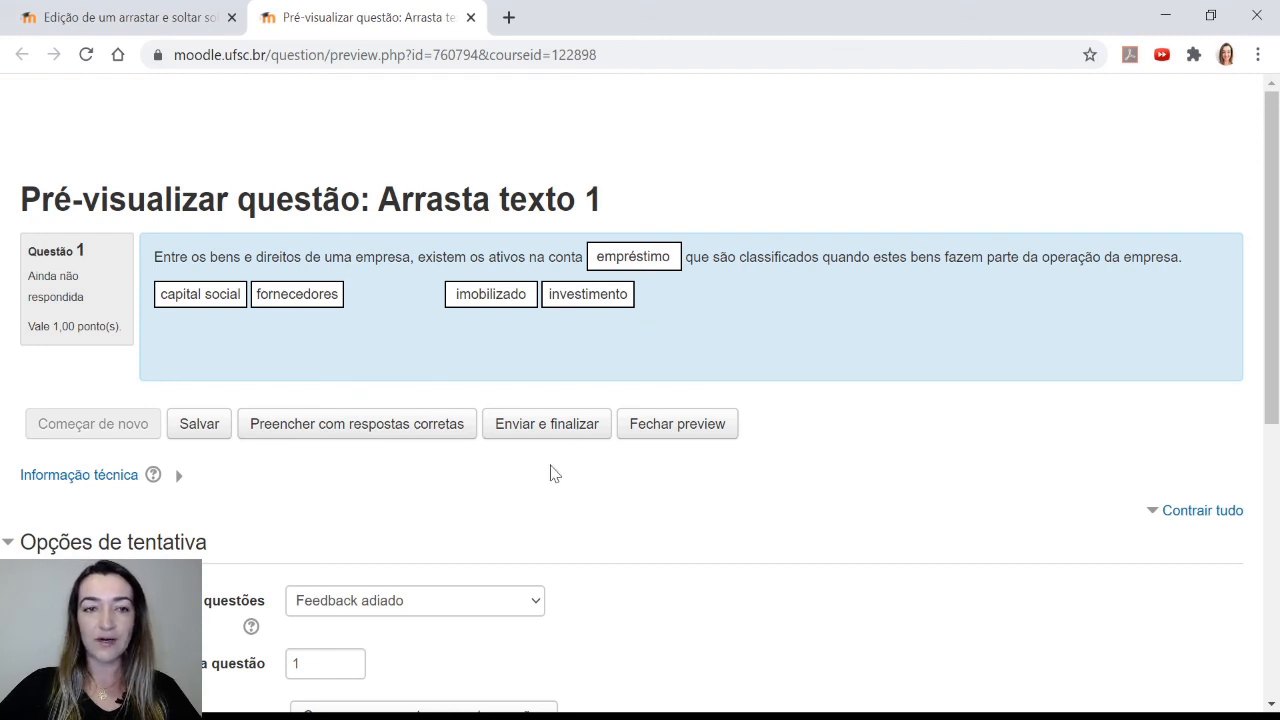
left_click(333, 433)
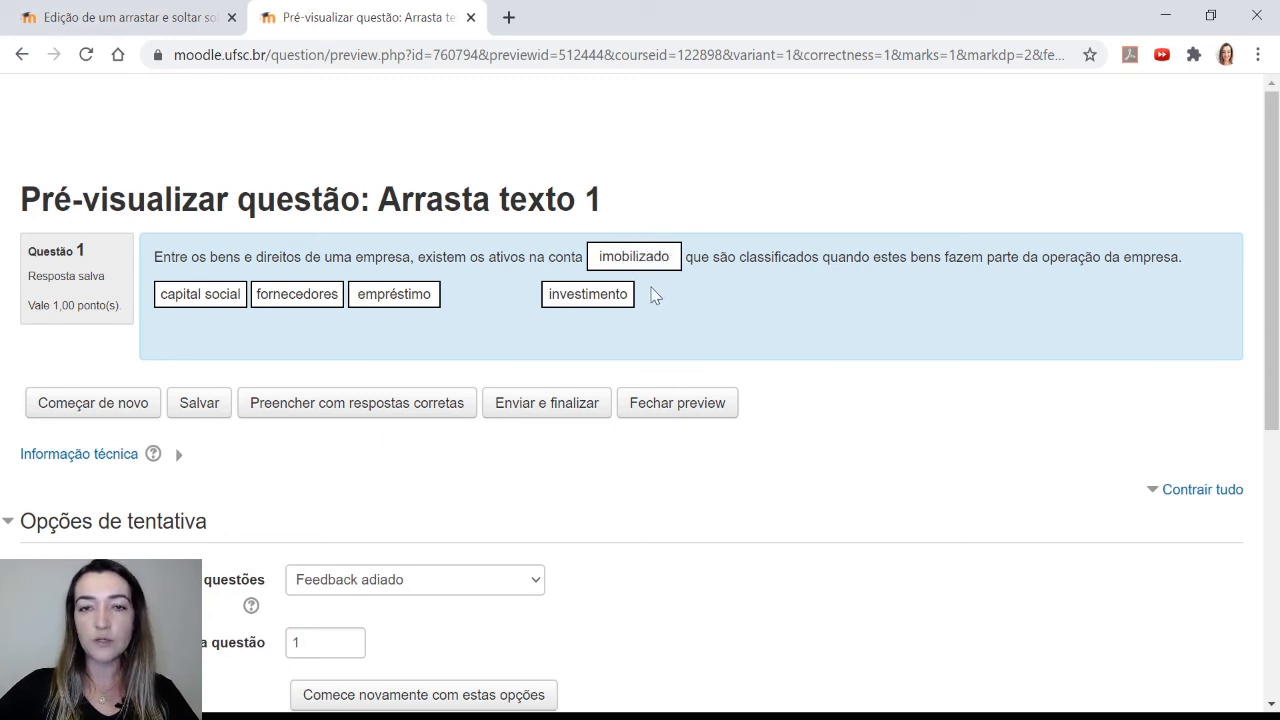
Close the preview tab and save the drag-and-drop question to the quiz
left_click(471, 18)
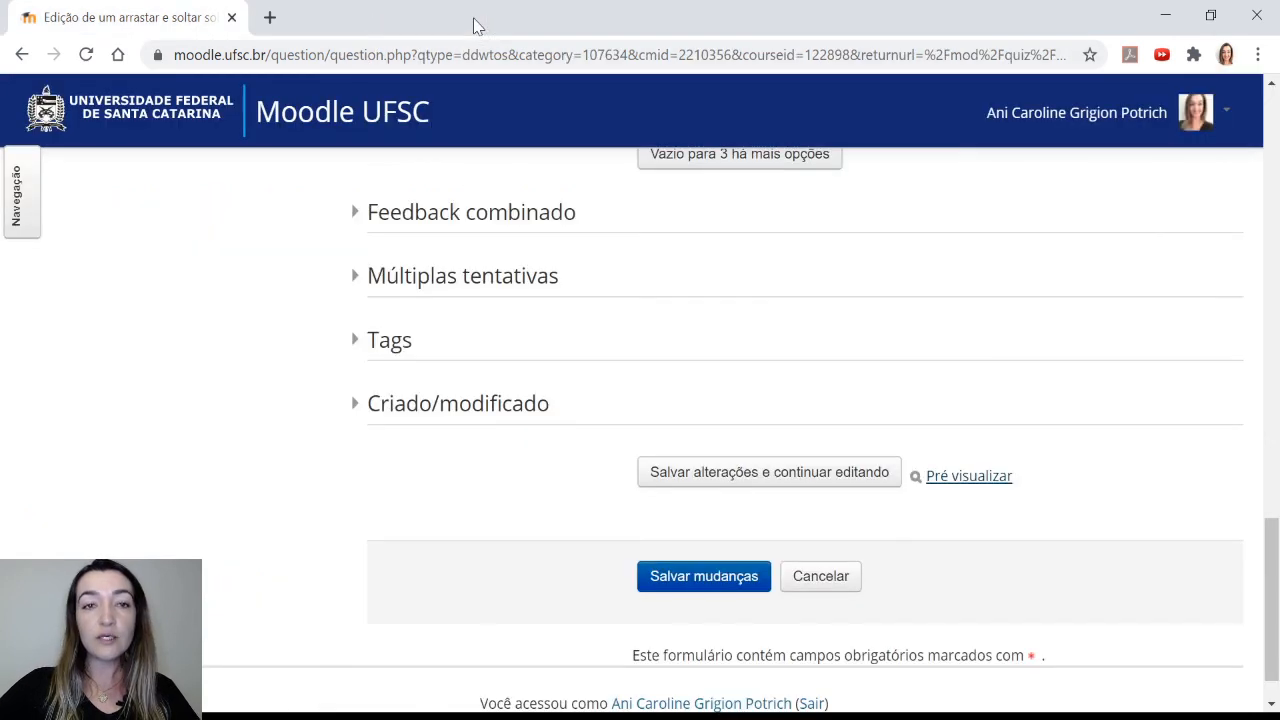
left_click(704, 588)
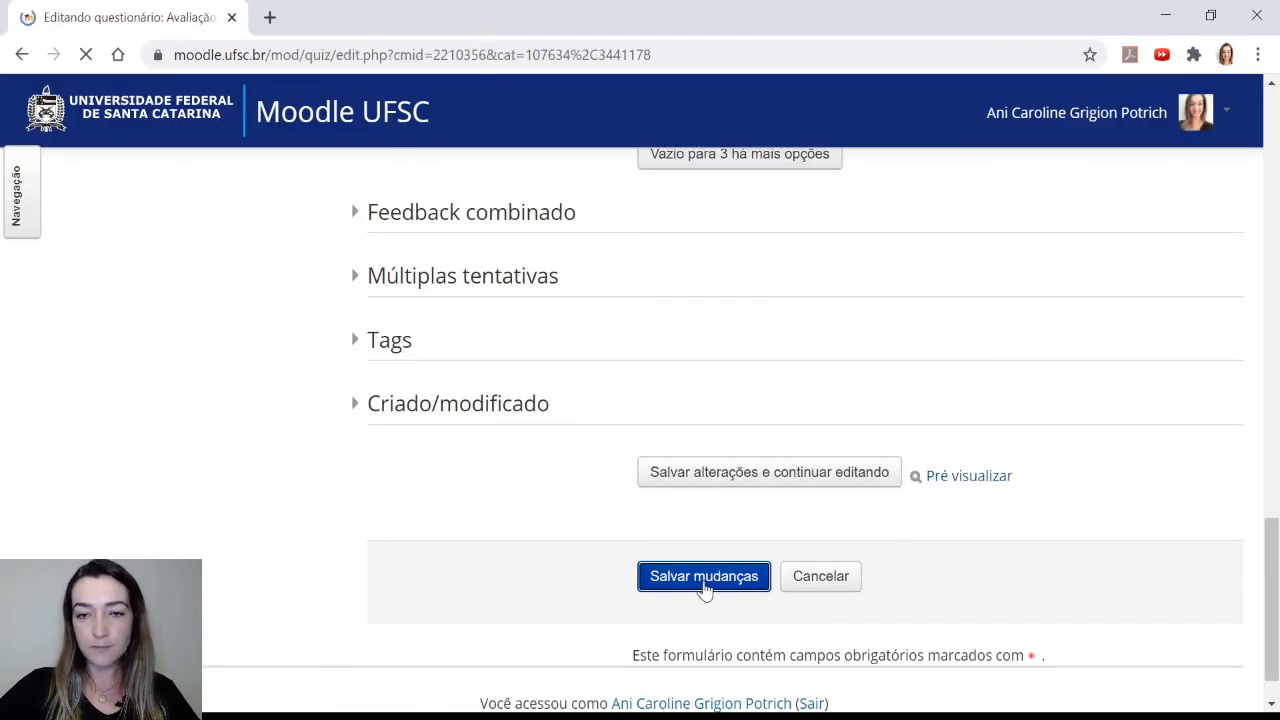
scroll(760, 530, "down", 3)
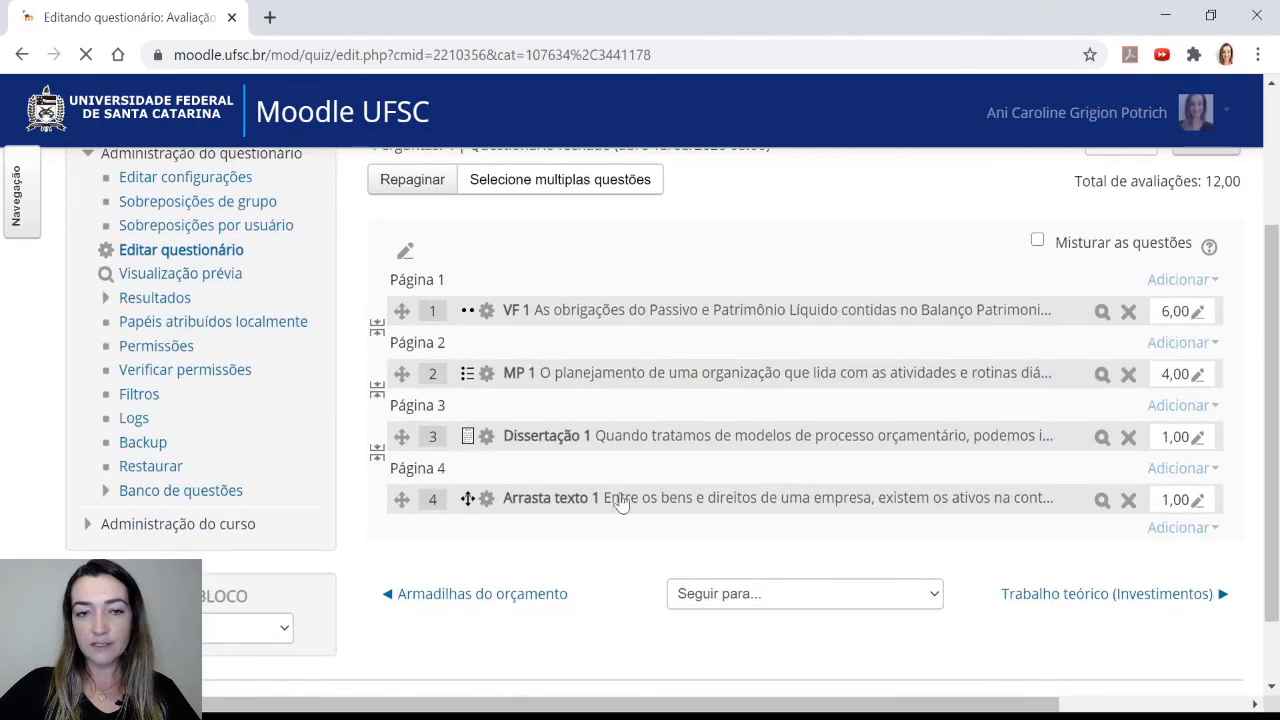
Add a new drag and drop onto image question to page 4 of the quiz
left_click(1183, 528)
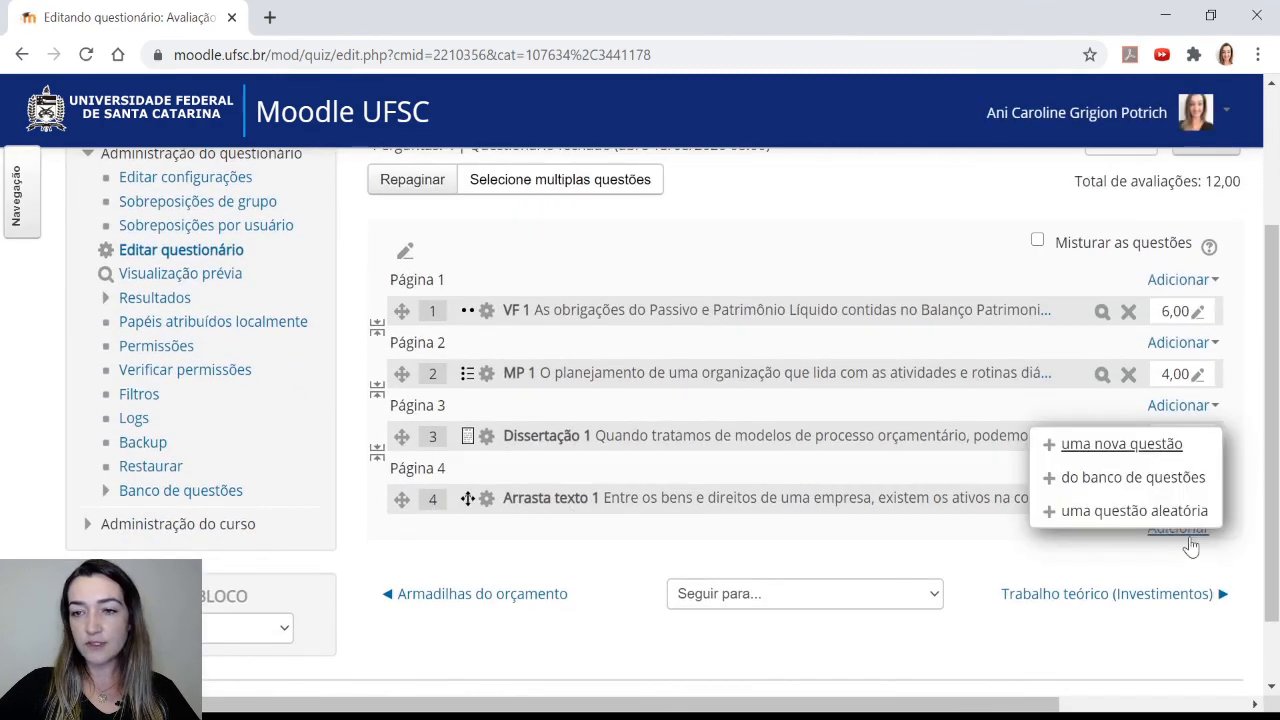
left_click(1138, 445)
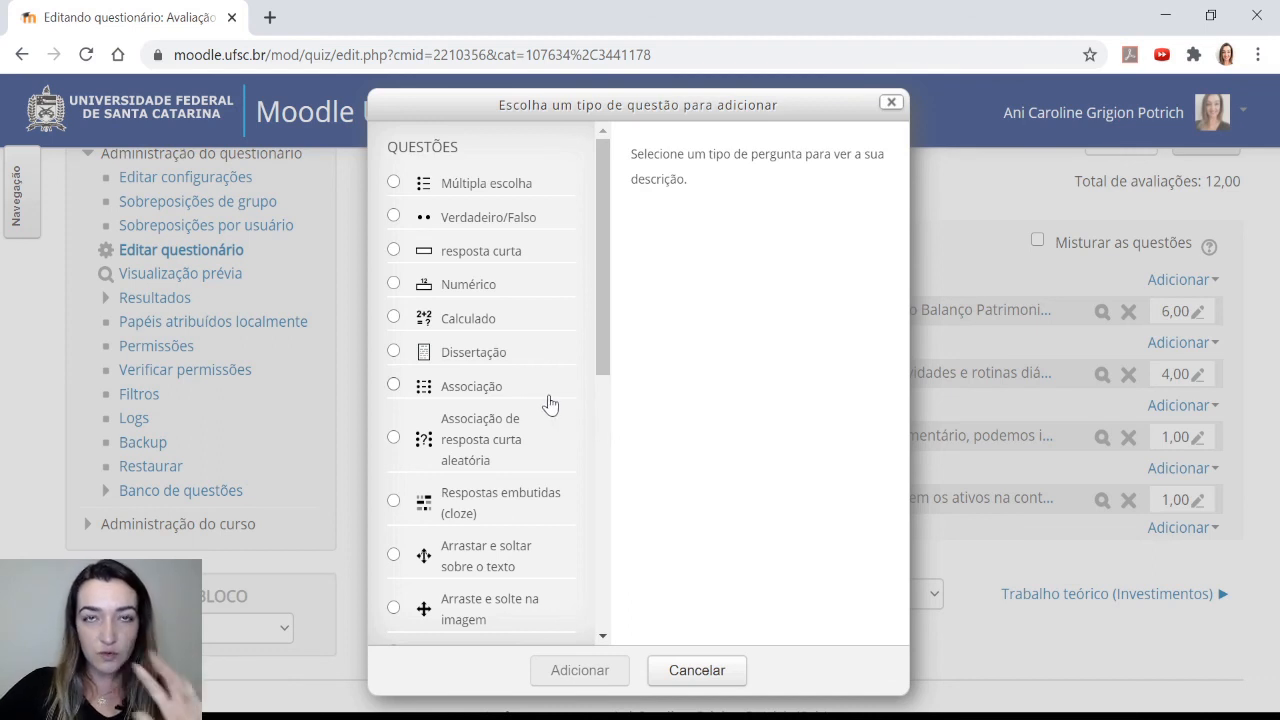
scroll(563, 420, "down", 1)
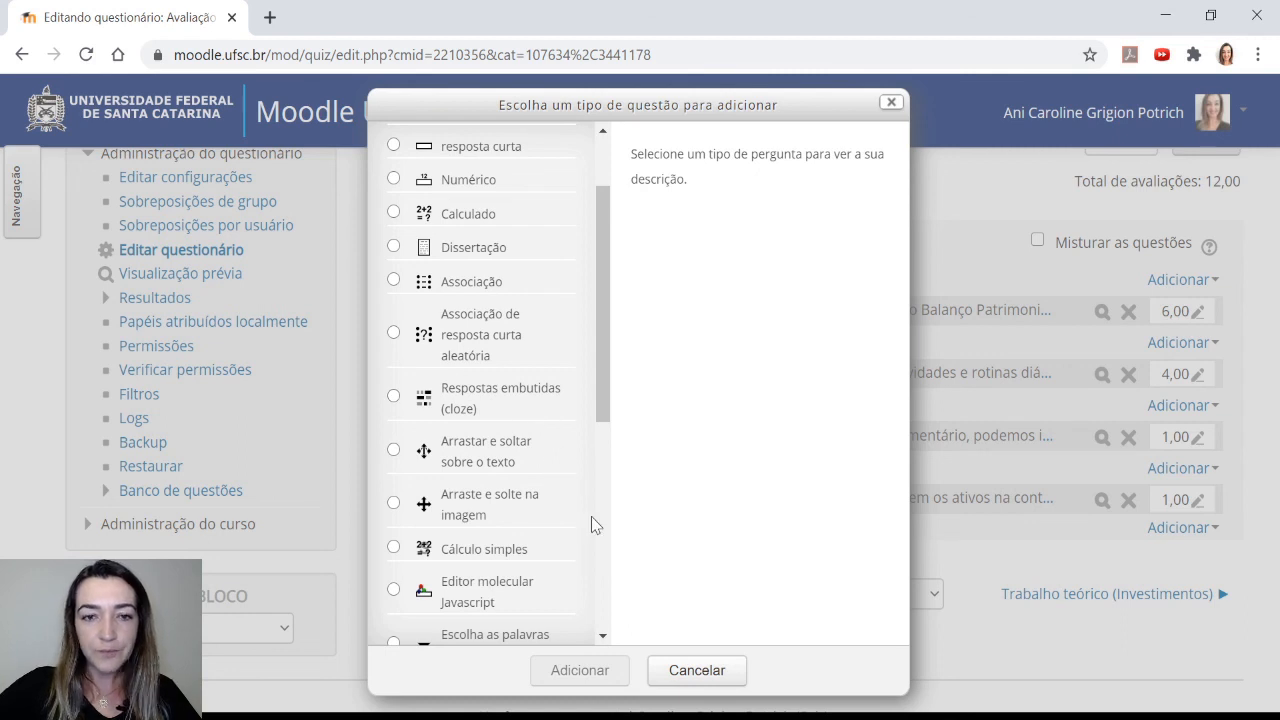
left_click(471, 511)
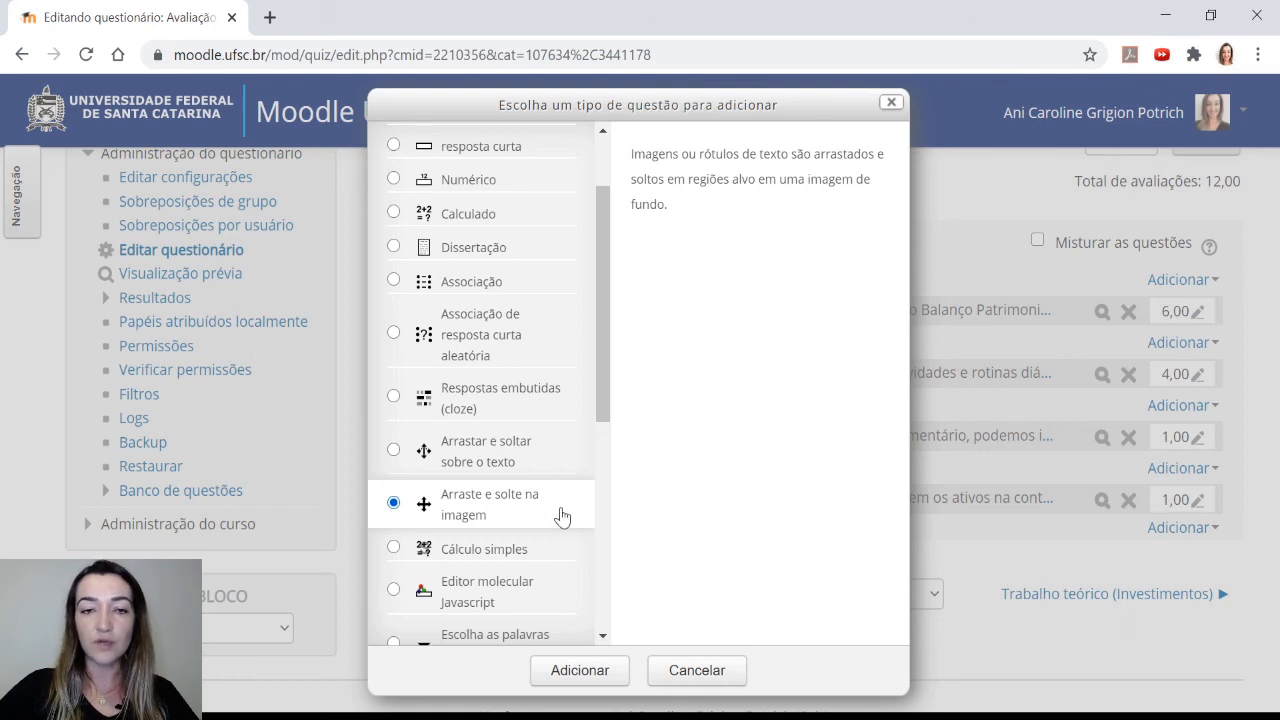
left_click(578, 672)
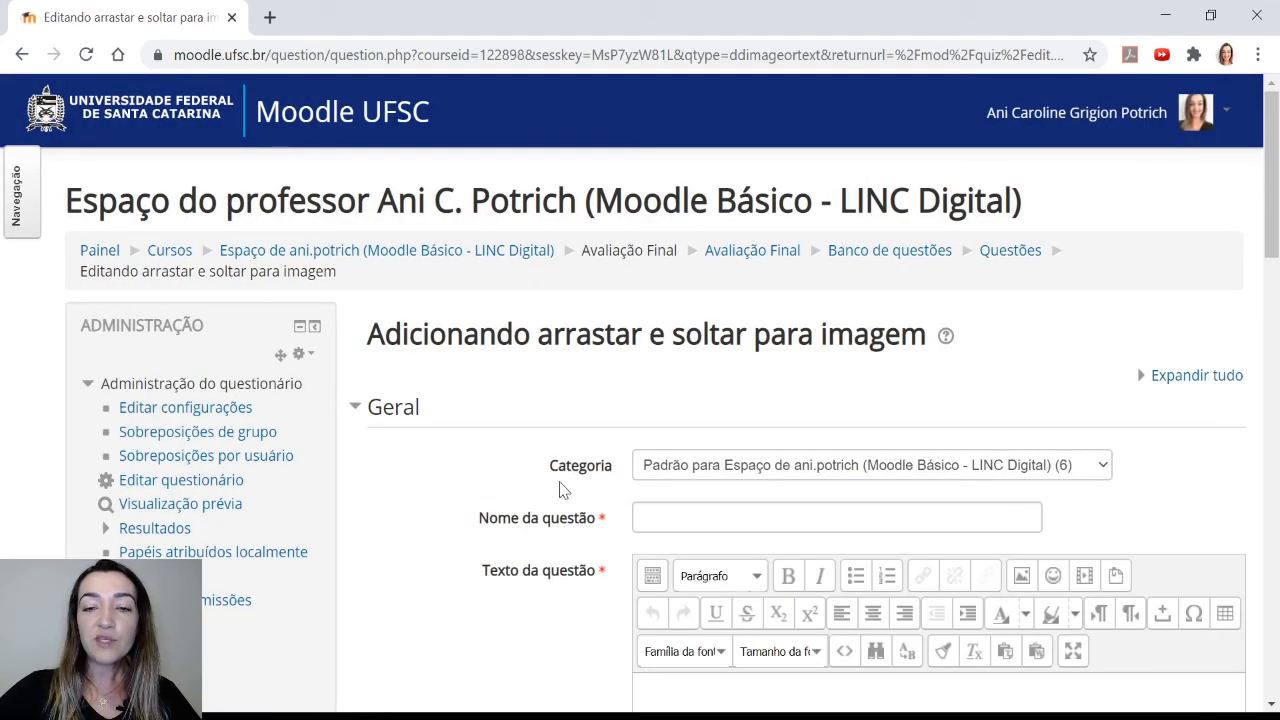
Name the new question "Arrastar imagem 1"
scroll(588, 464, "down", 1)
scroll(588, 464, "down", 1)
left_click(686, 419)
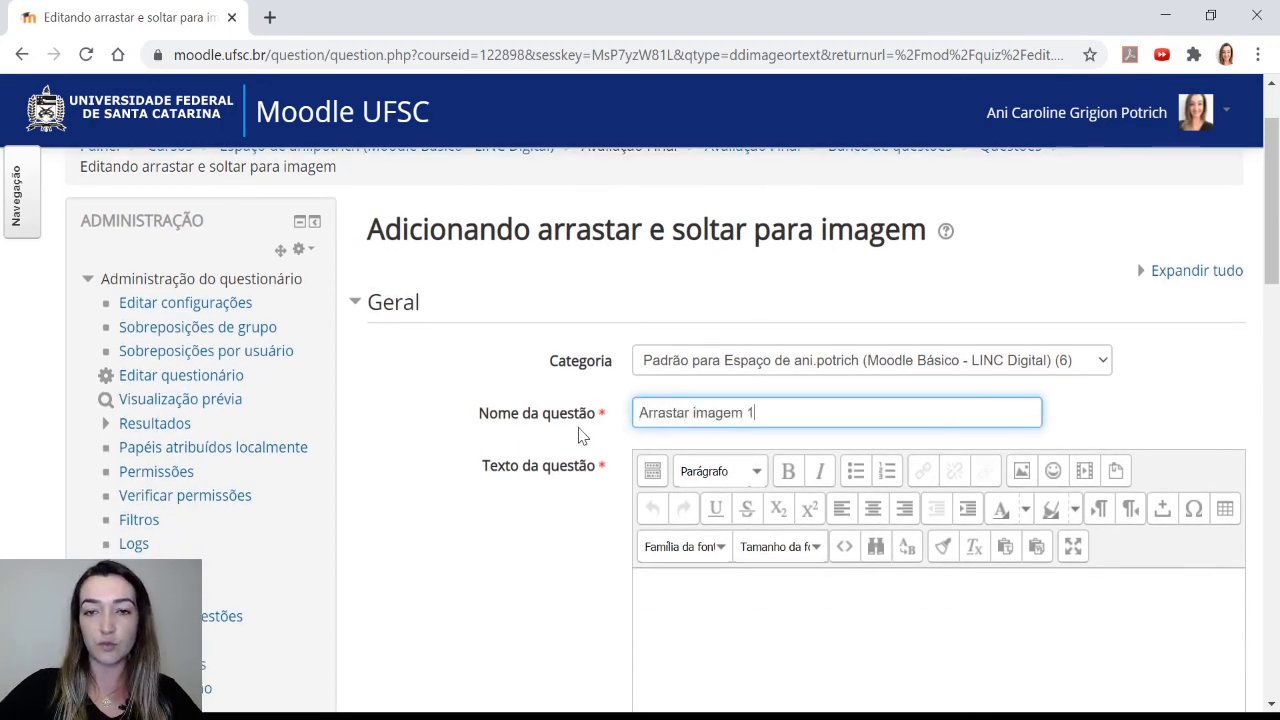
Paste the question text "De acordo com a anatomia do coração, preencha as três partes que estão faltando:"
scroll(584, 435, "down", 3)
left_click(663, 423)
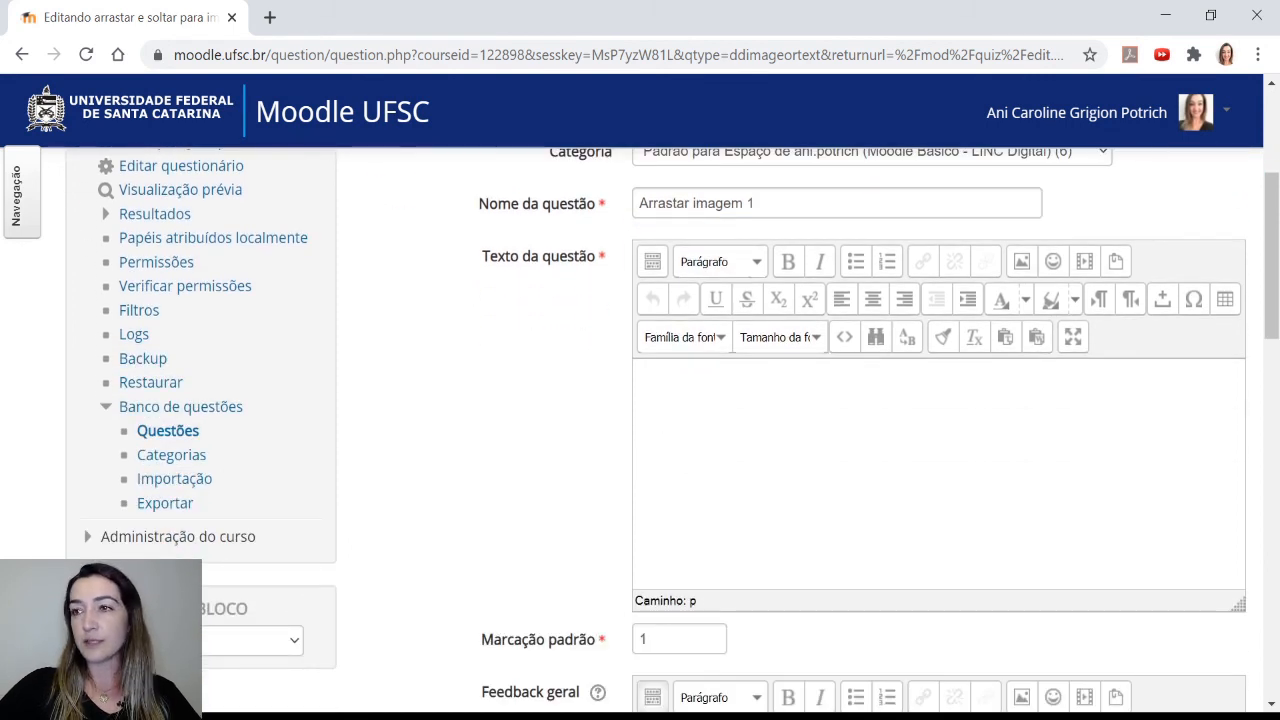
key("alt+Tab")
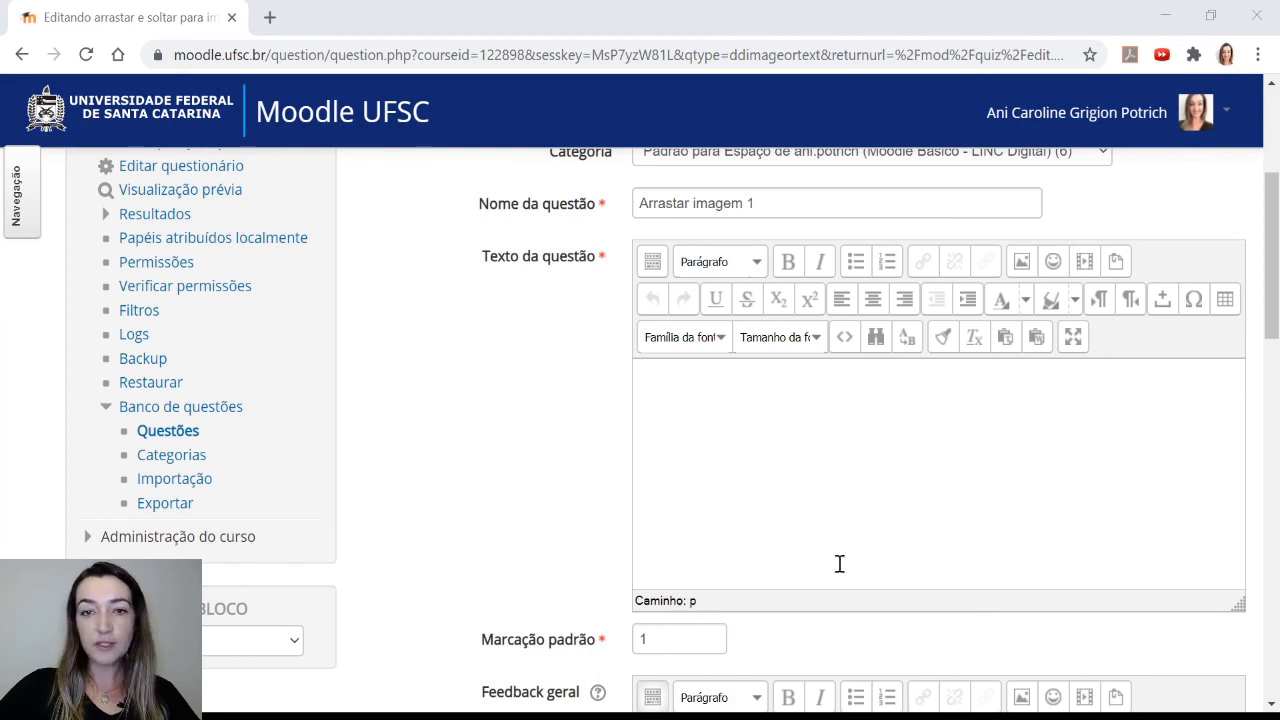
left_click(710, 444)
type("De acordo com a anatomia do coração, preencha as três partes que estão faltando:")
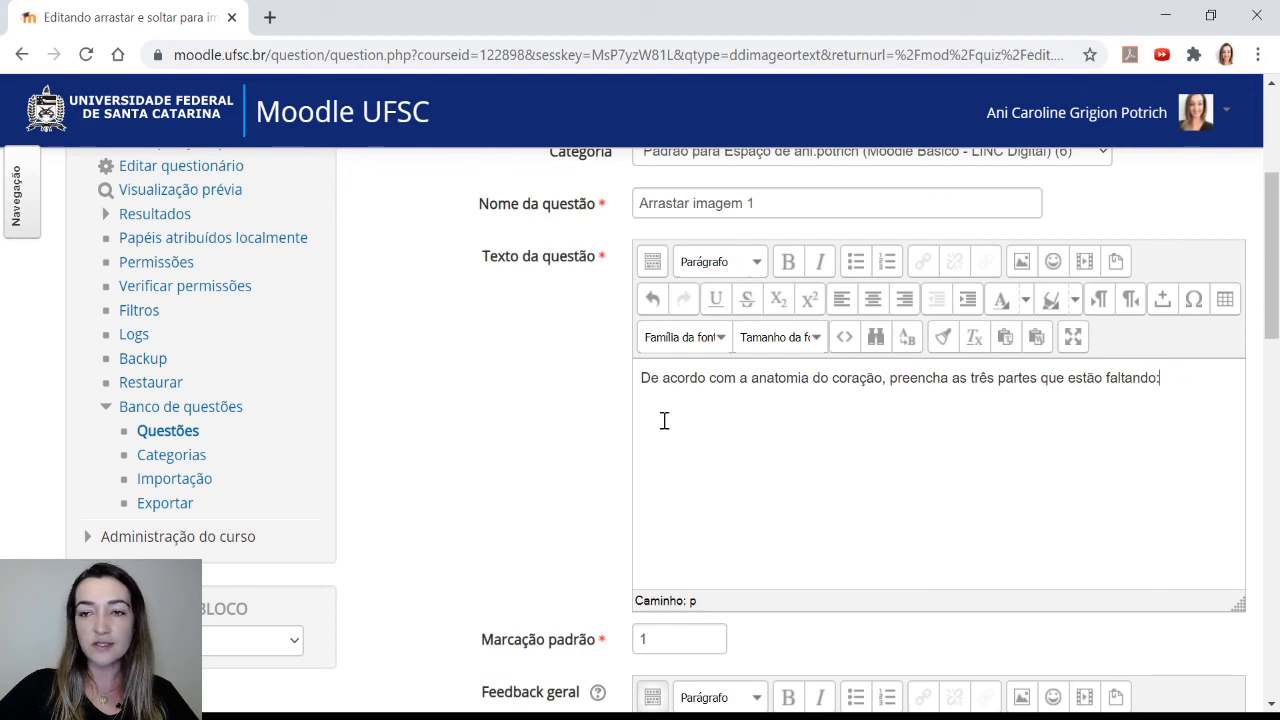
Upload anatomia-coracao-131979947 (sem nomes).jpg as the background image by dropping the file into the upload area
scroll(517, 414, "down", 3)
scroll(517, 414, "down", 4)
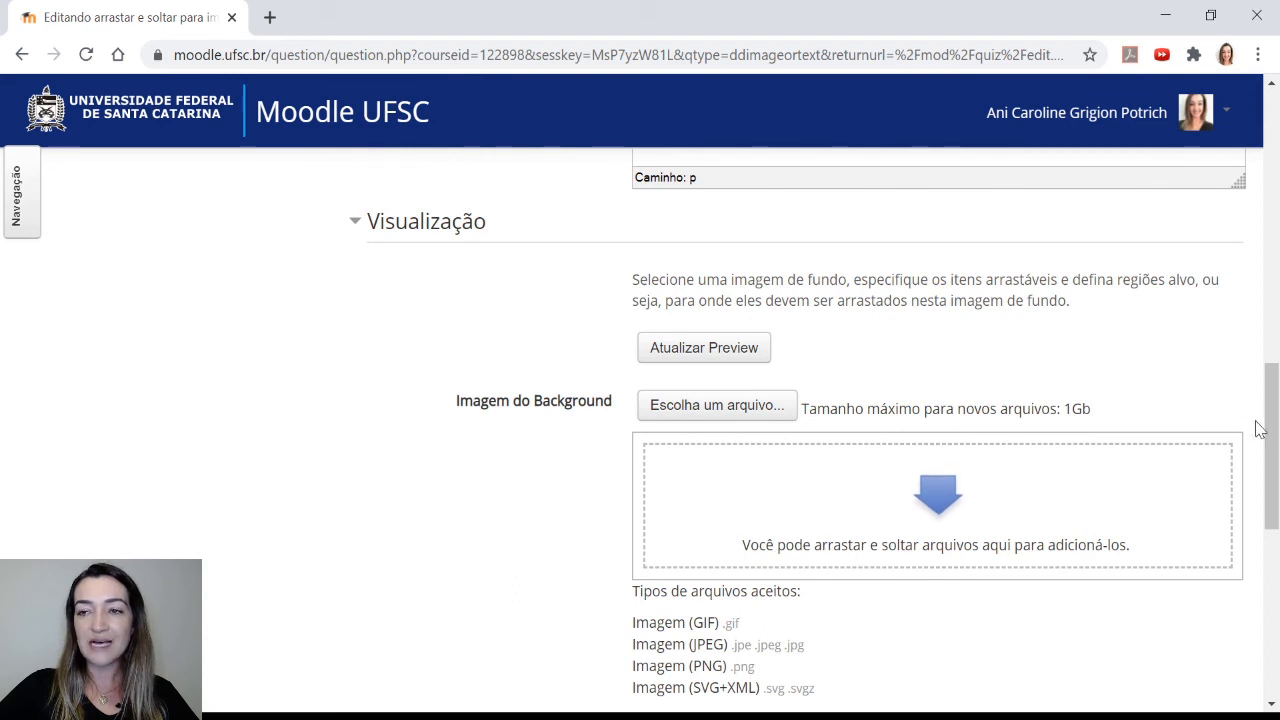
left_click_drag(1269, 434, 1272, 450)
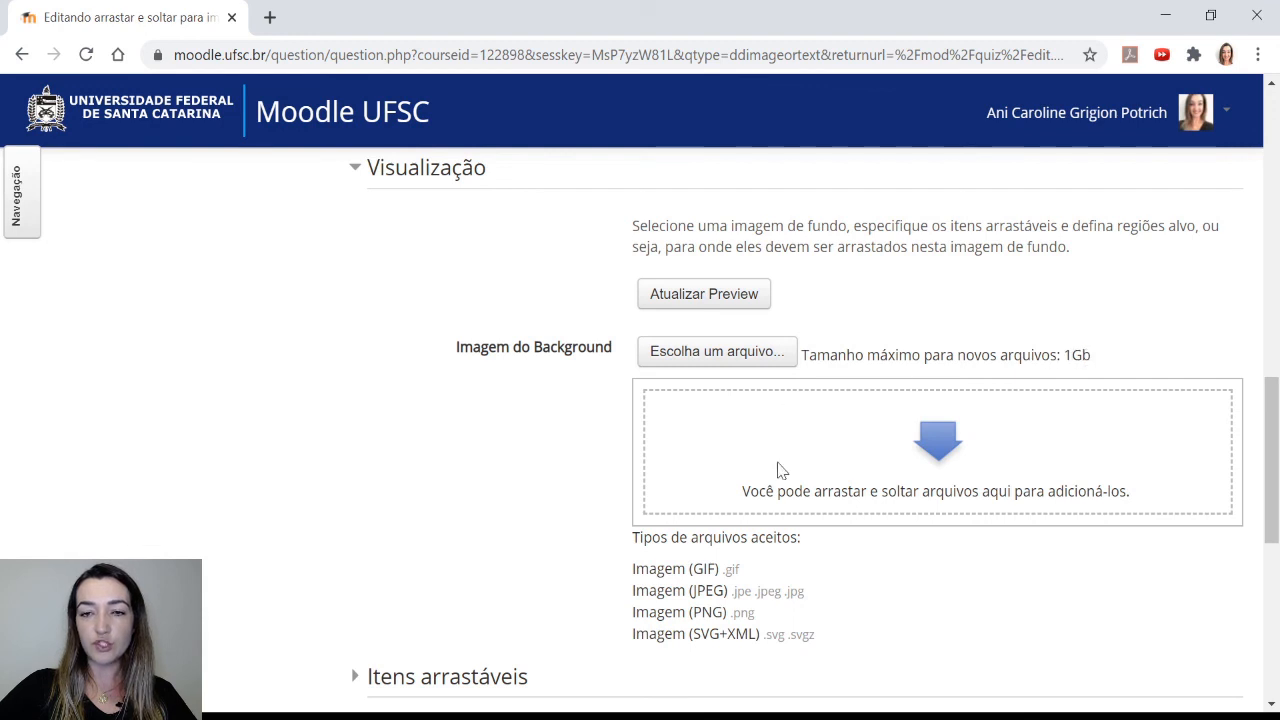
left_click(540, 716)
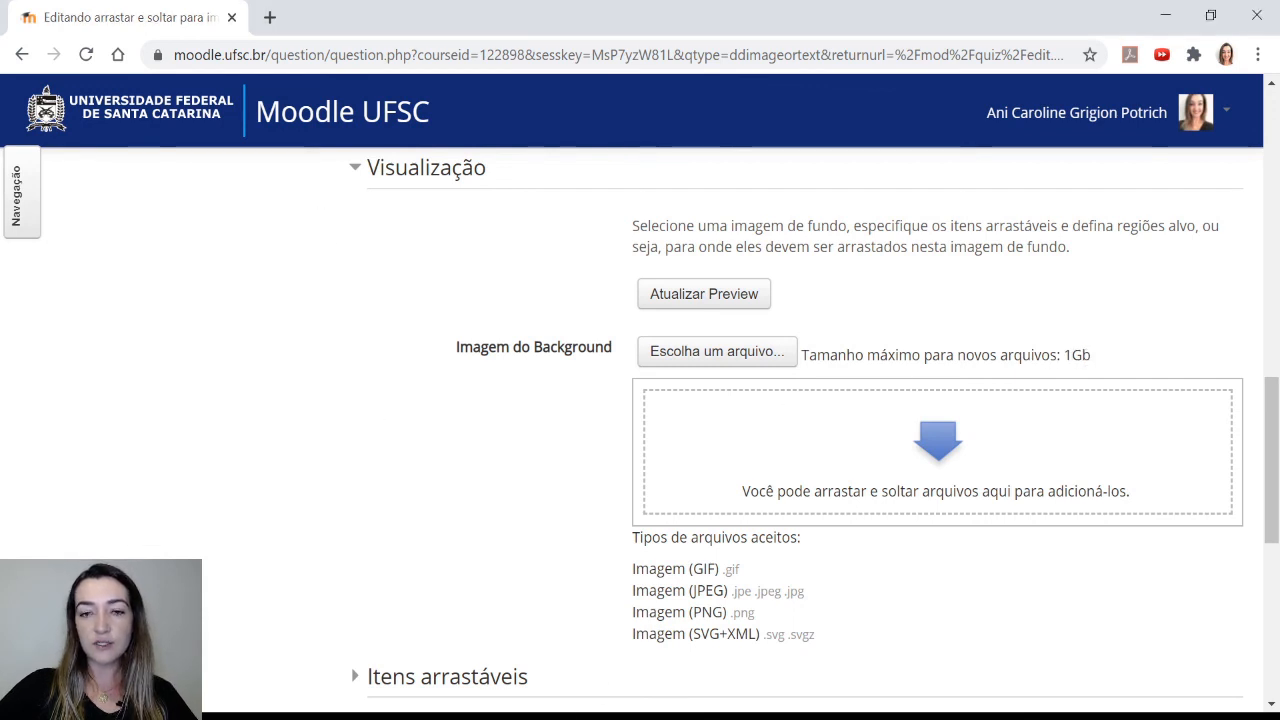
left_click_drag(540, 716, 896, 499)
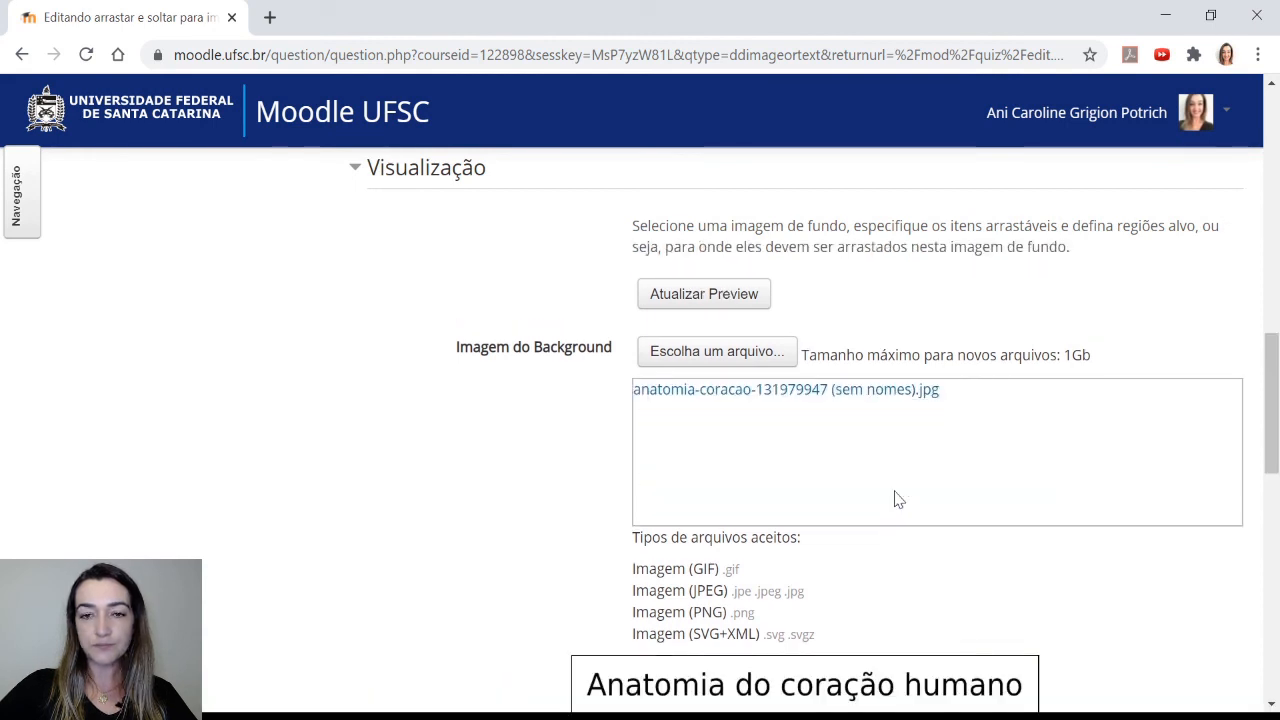
scroll(563, 434, "down", 1)
scroll(563, 436, "down", 3)
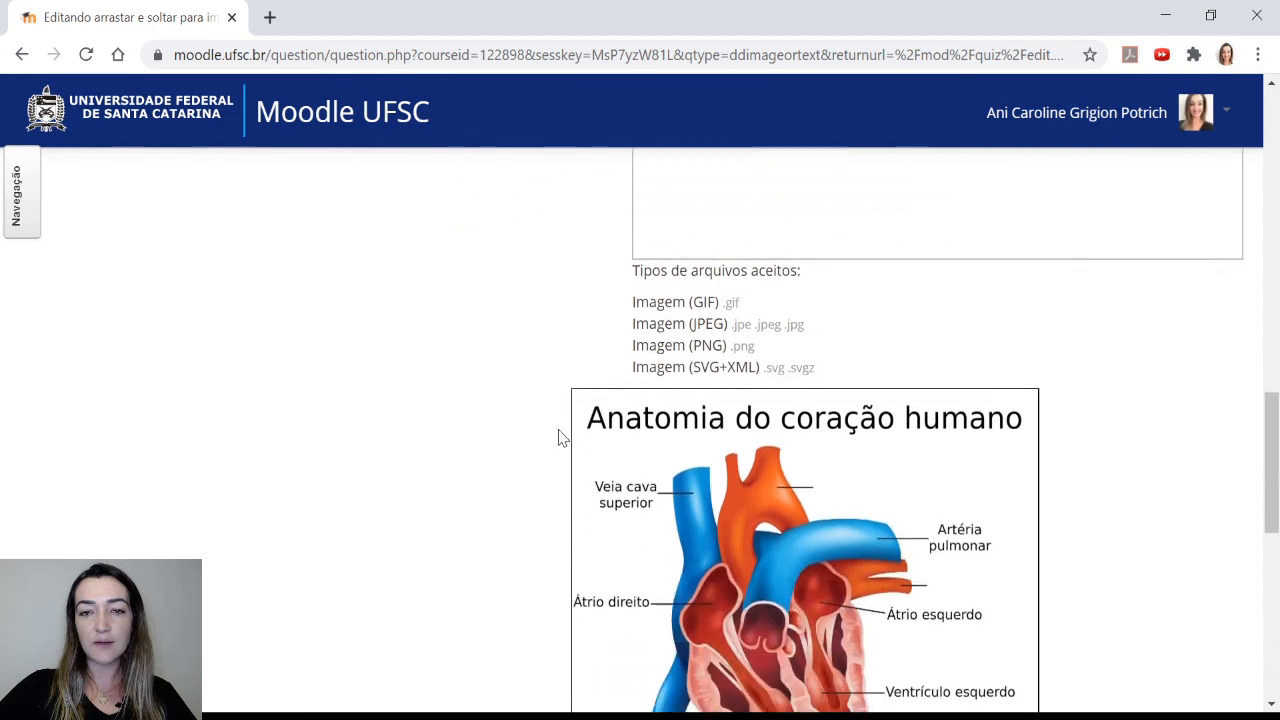
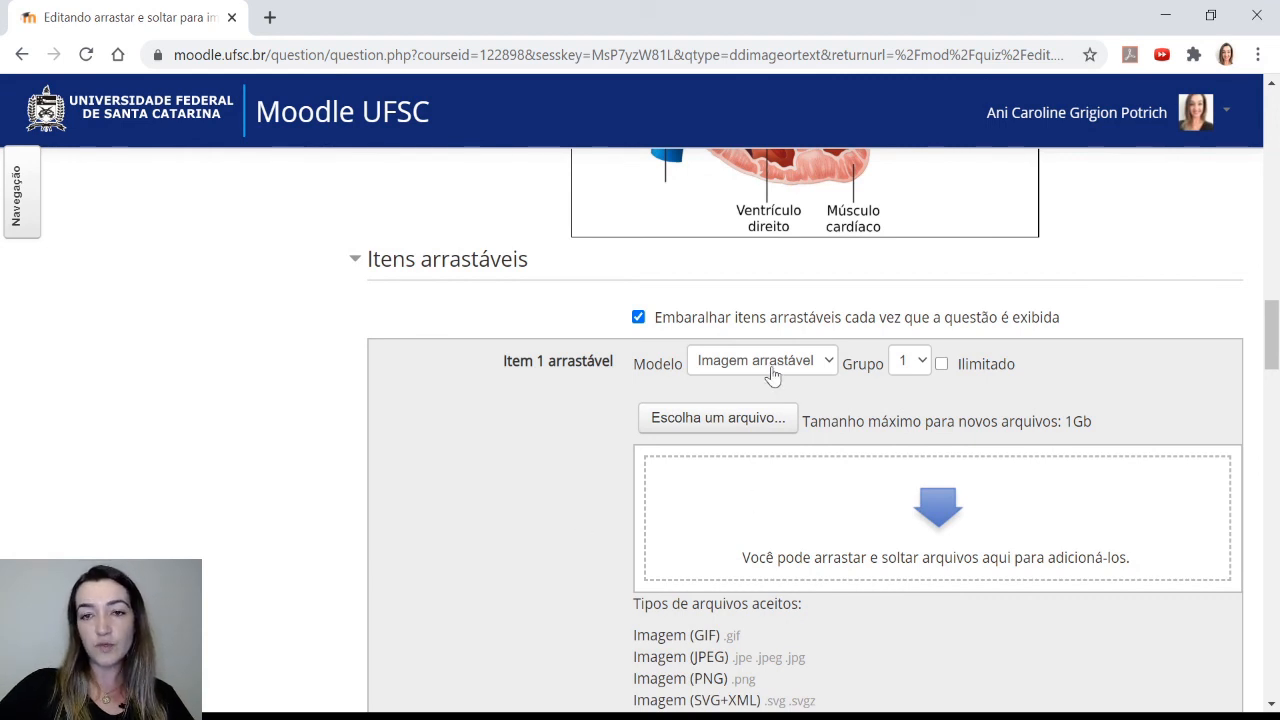
Change draggable item 1 to a text item and enter "Aorta" as its text
scroll(588, 520, "down", 1)
scroll(588, 520, "down", 1)
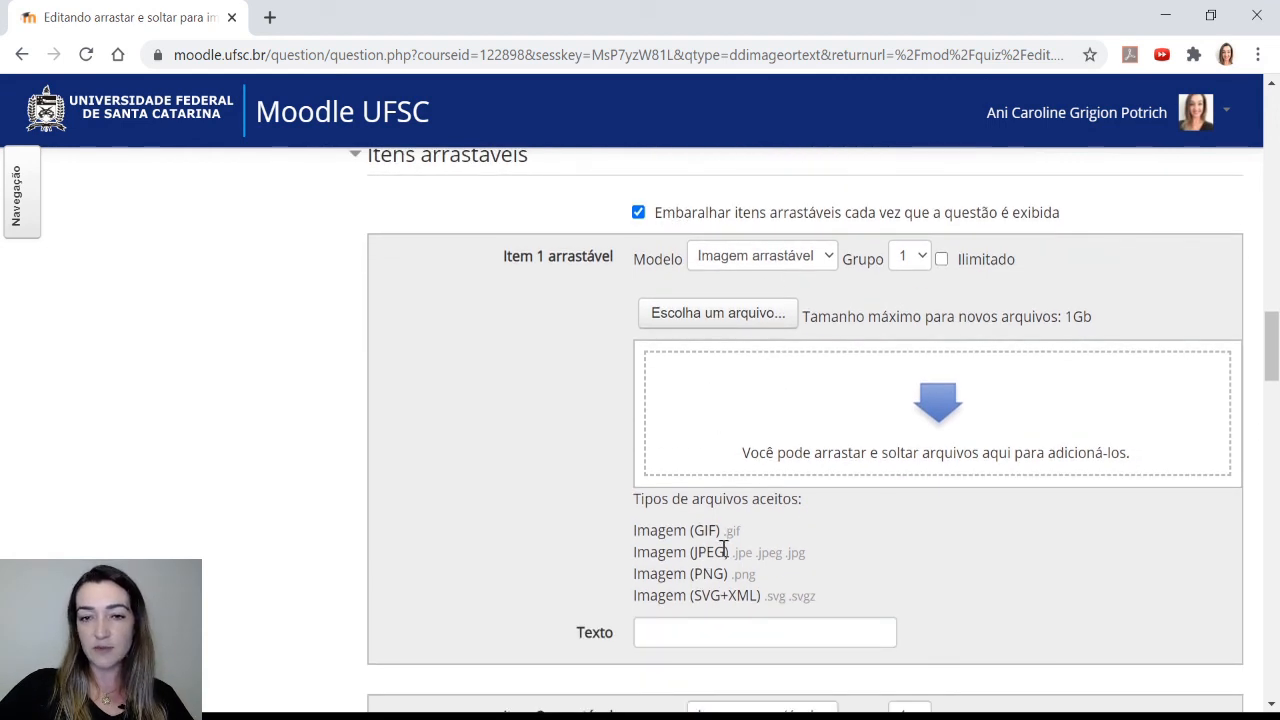
left_click(771, 327)
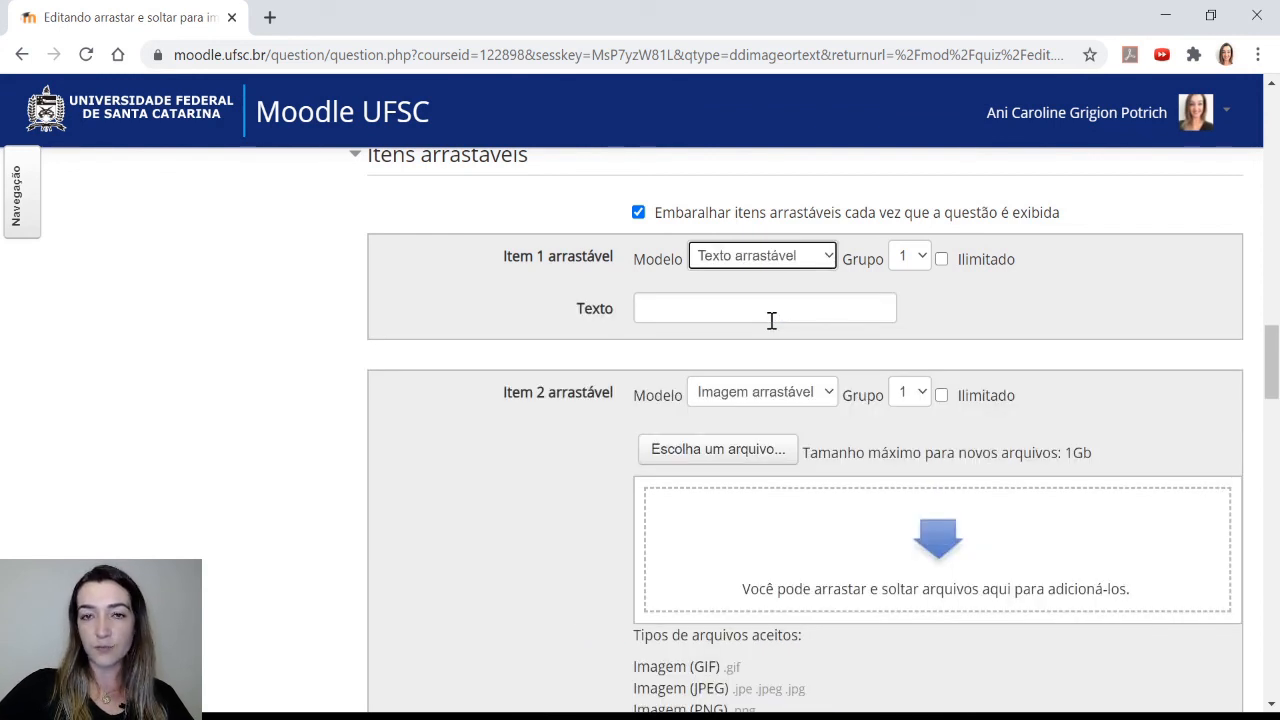
left_click(766, 306)
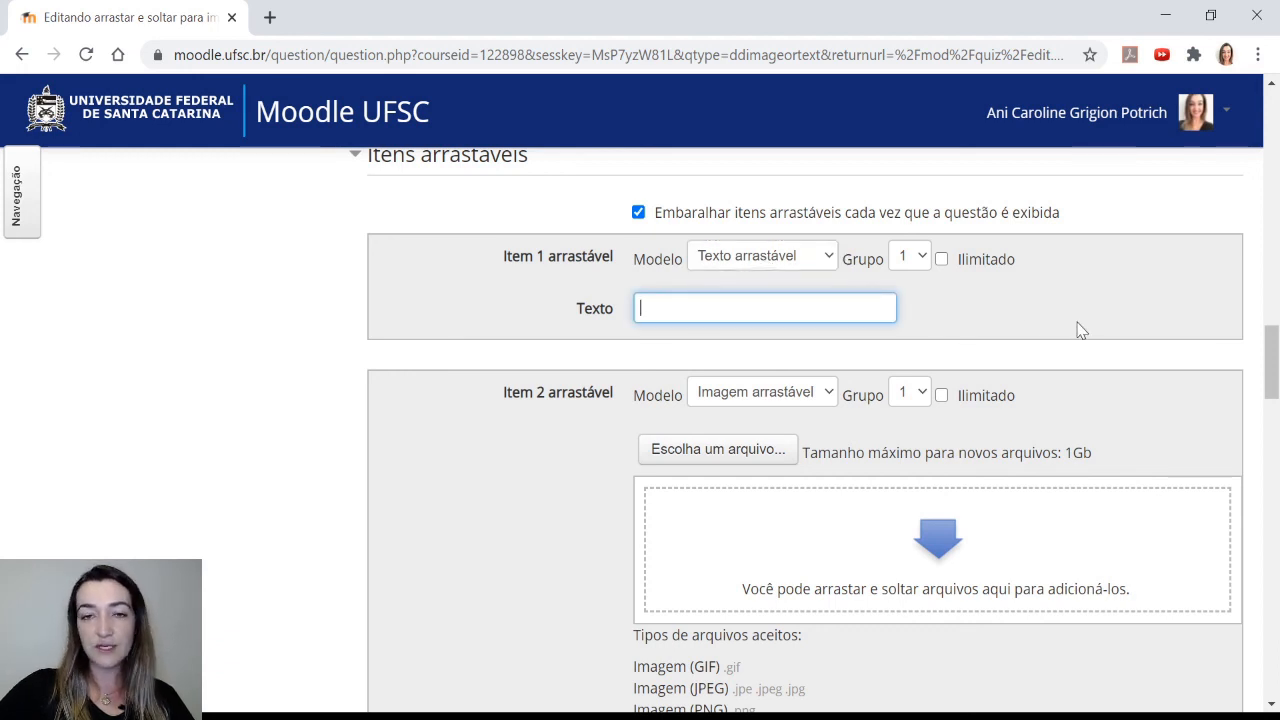
type("Aorta")
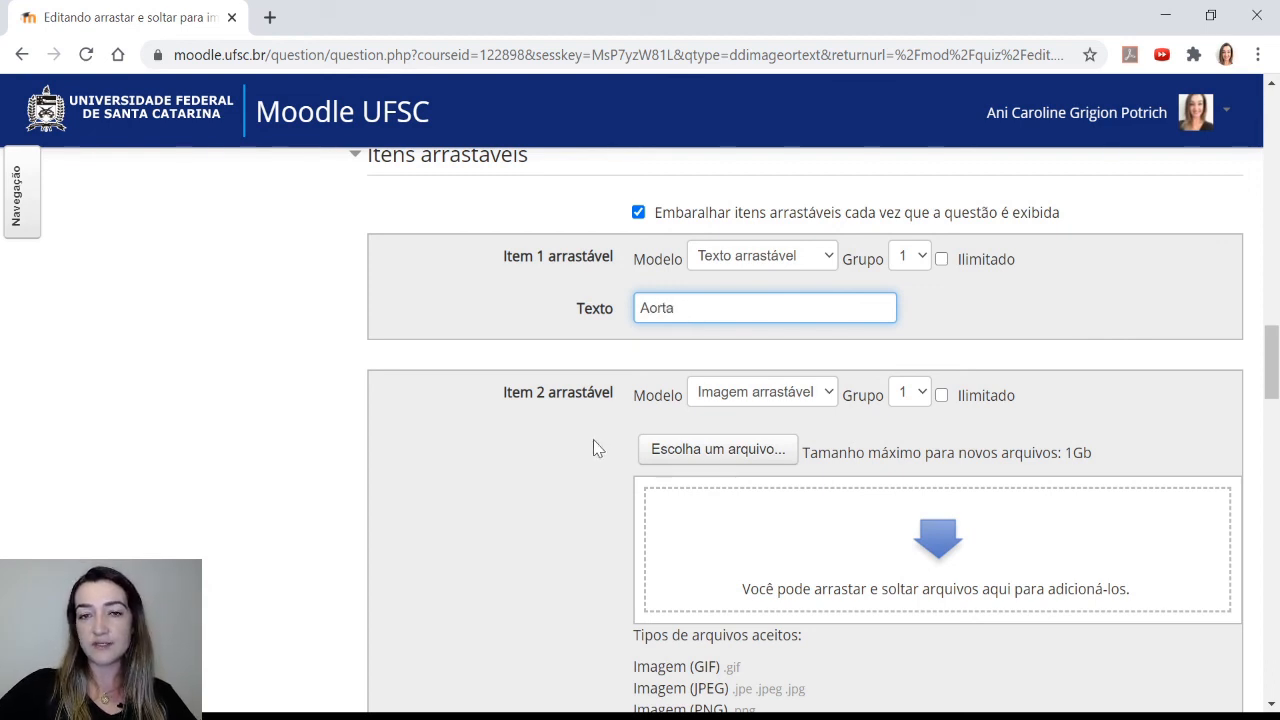
Change draggable item 2 to a text item and enter "Veia pulmonar" as its text
left_click(780, 403)
left_click(777, 447)
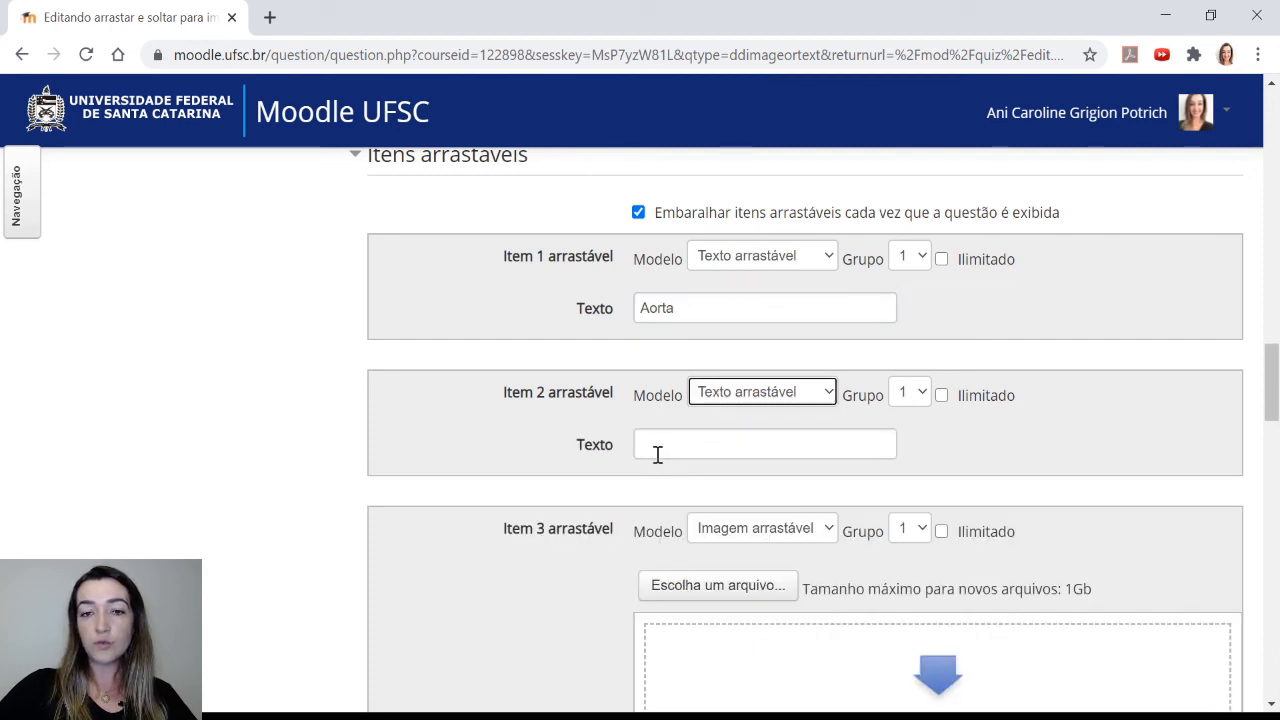
left_click(657, 447)
type("Vei")
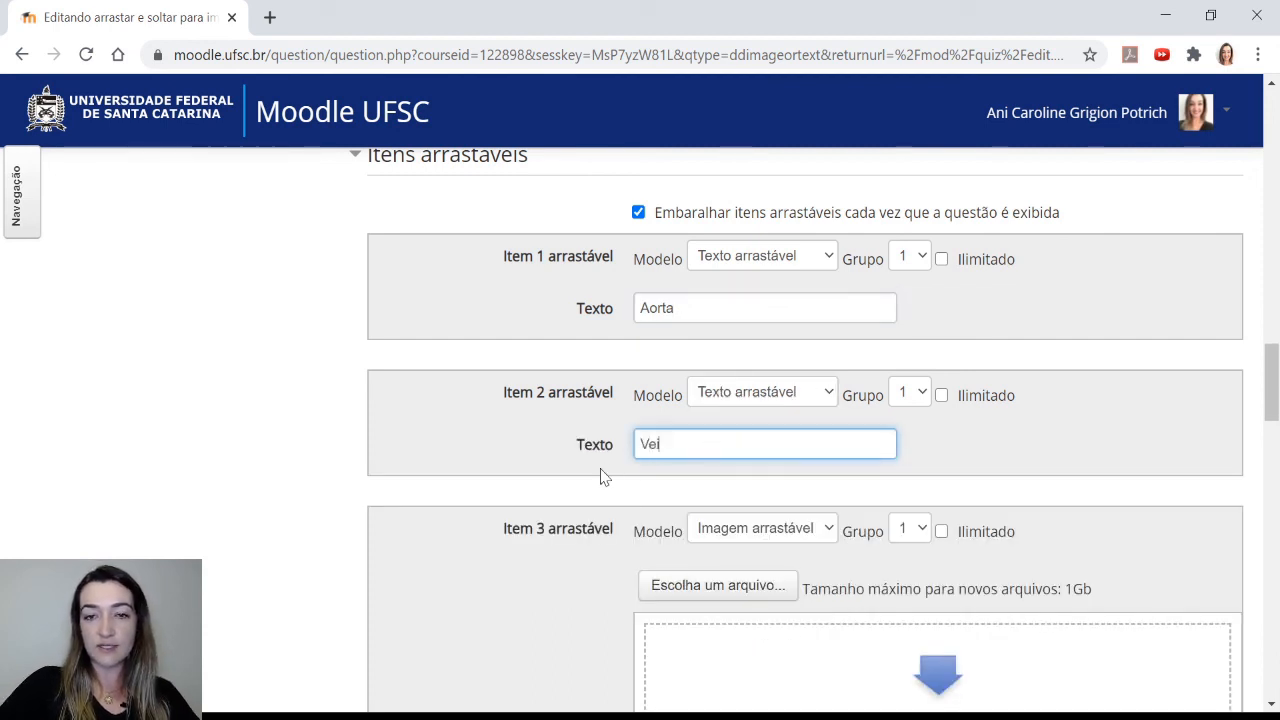
type("a pulmonar")
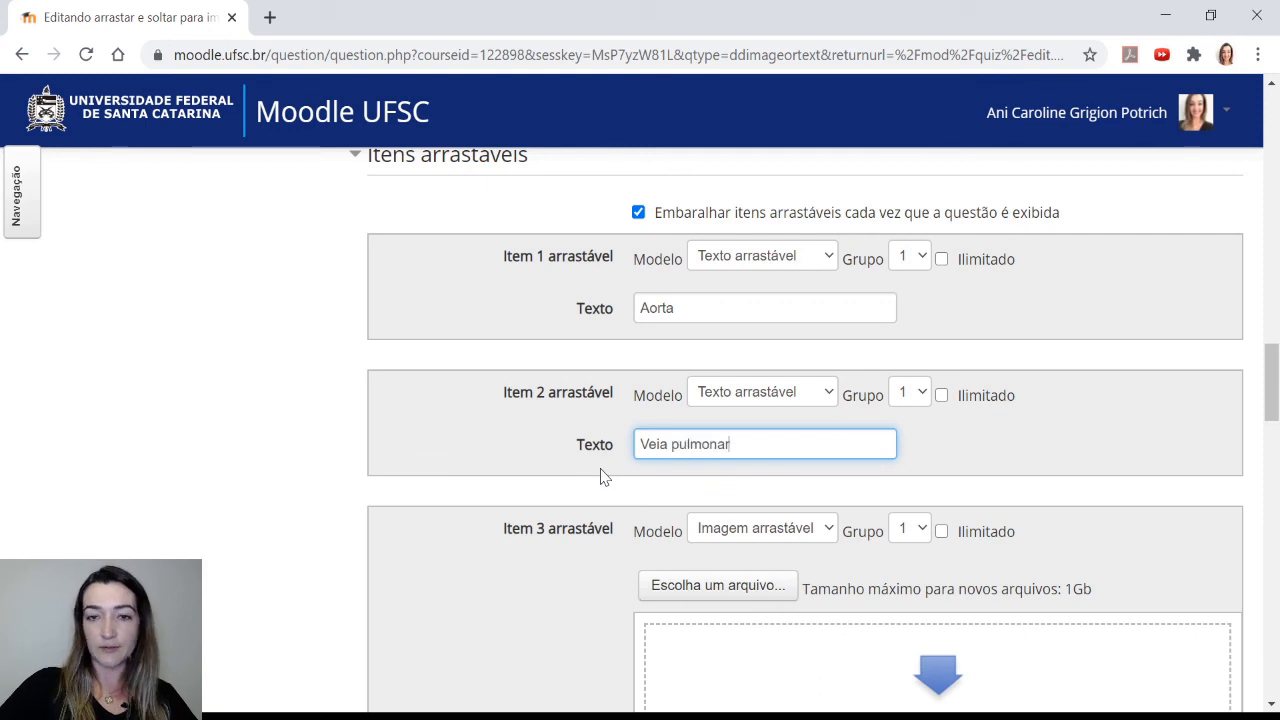
Change draggable item 3 to a text item and enter "Veia cava inferior" as its text
scroll(602, 471, "down", 1)
left_click(721, 443)
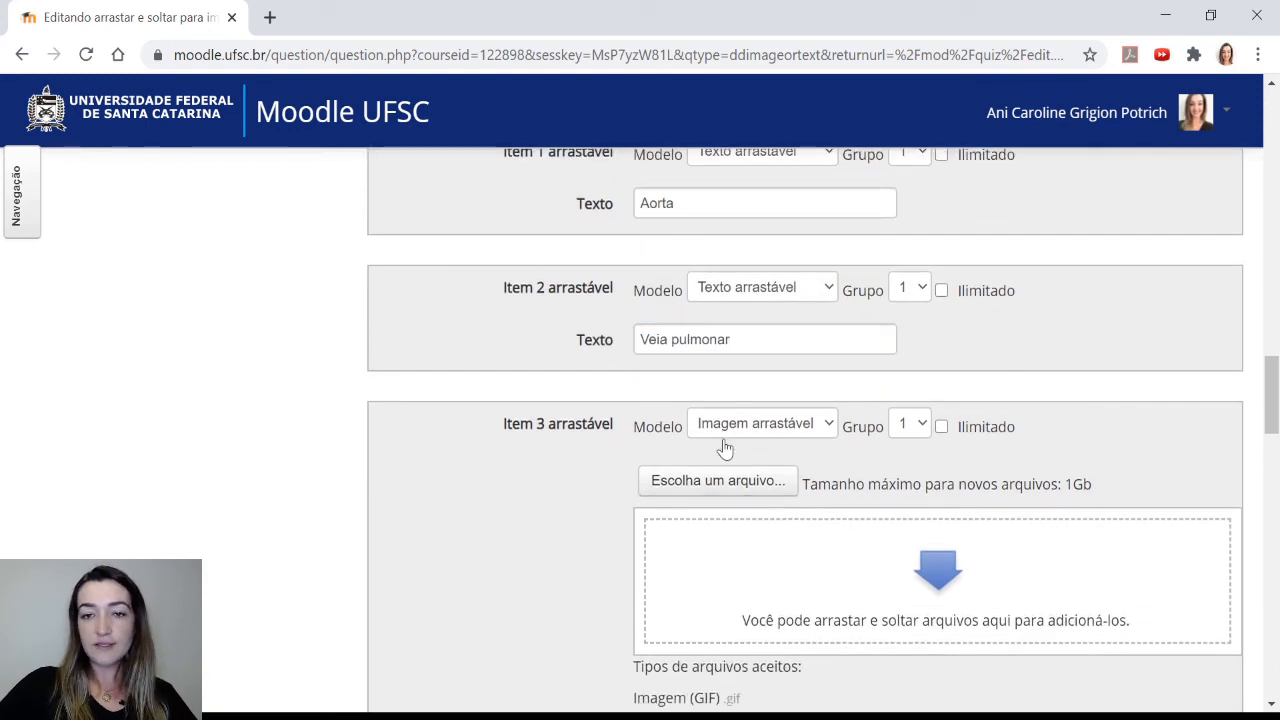
left_click(740, 496)
left_click(714, 474)
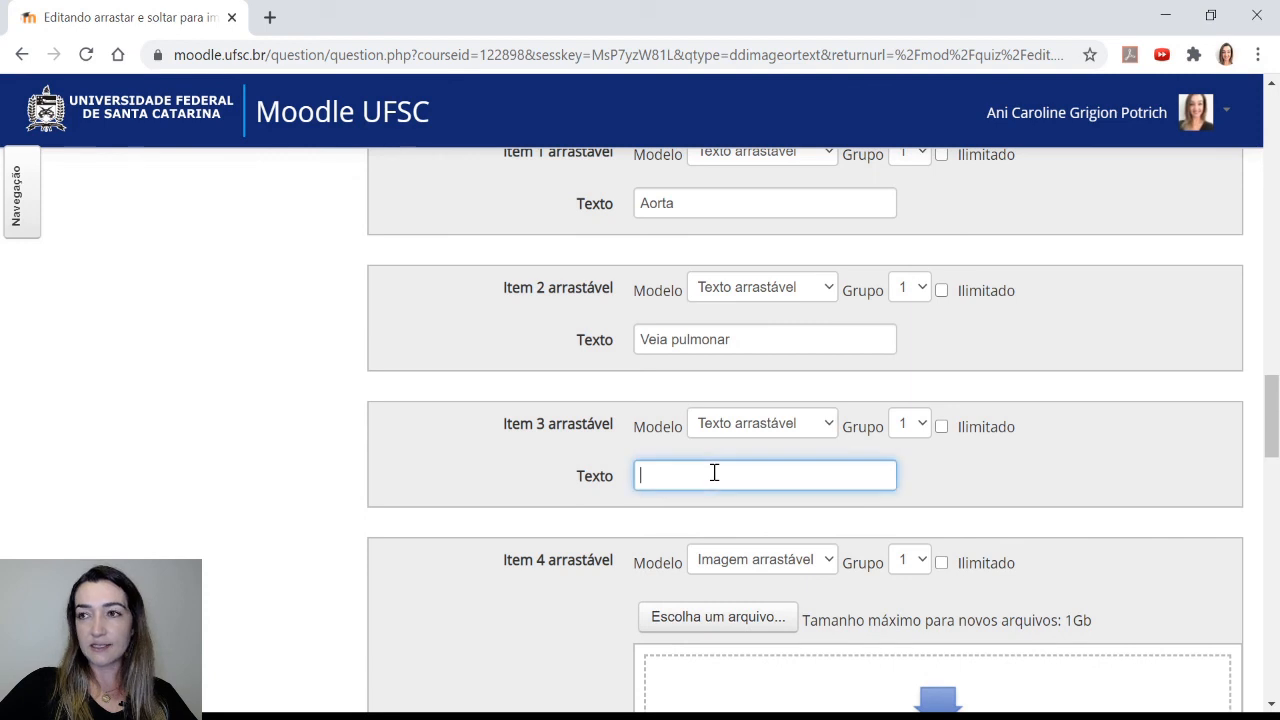
type("Veia")
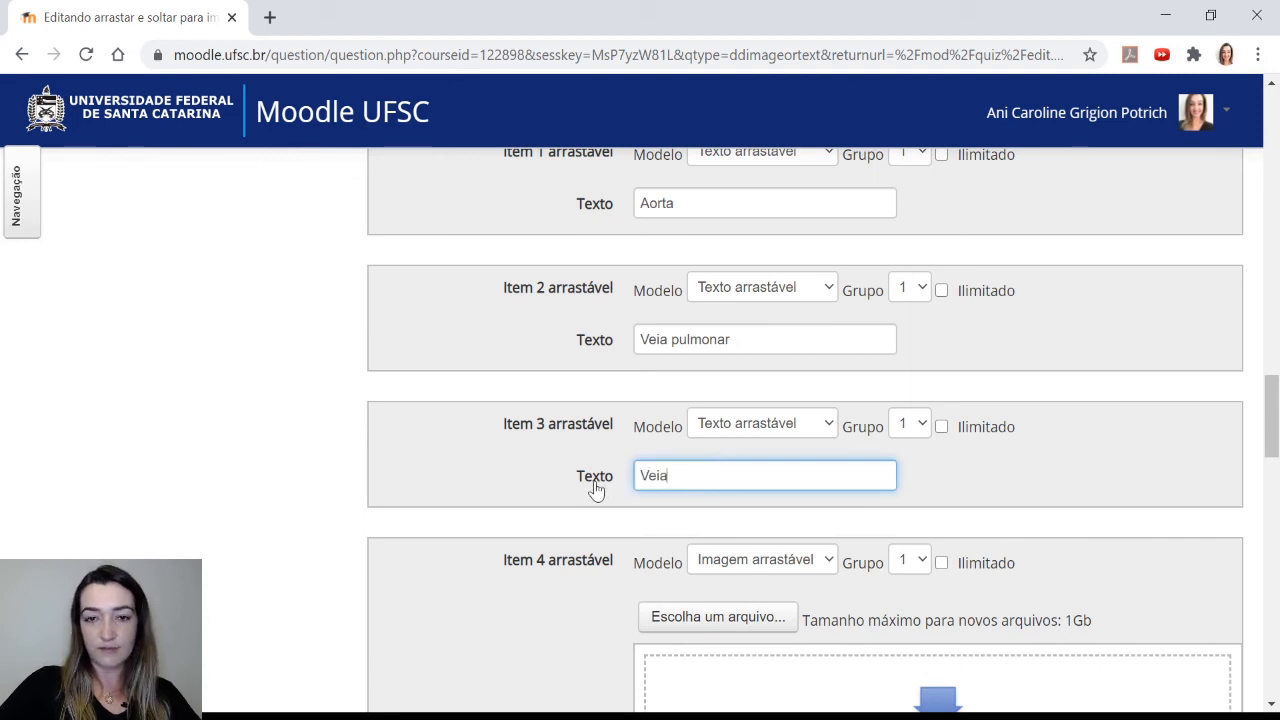
type(" cava sup")
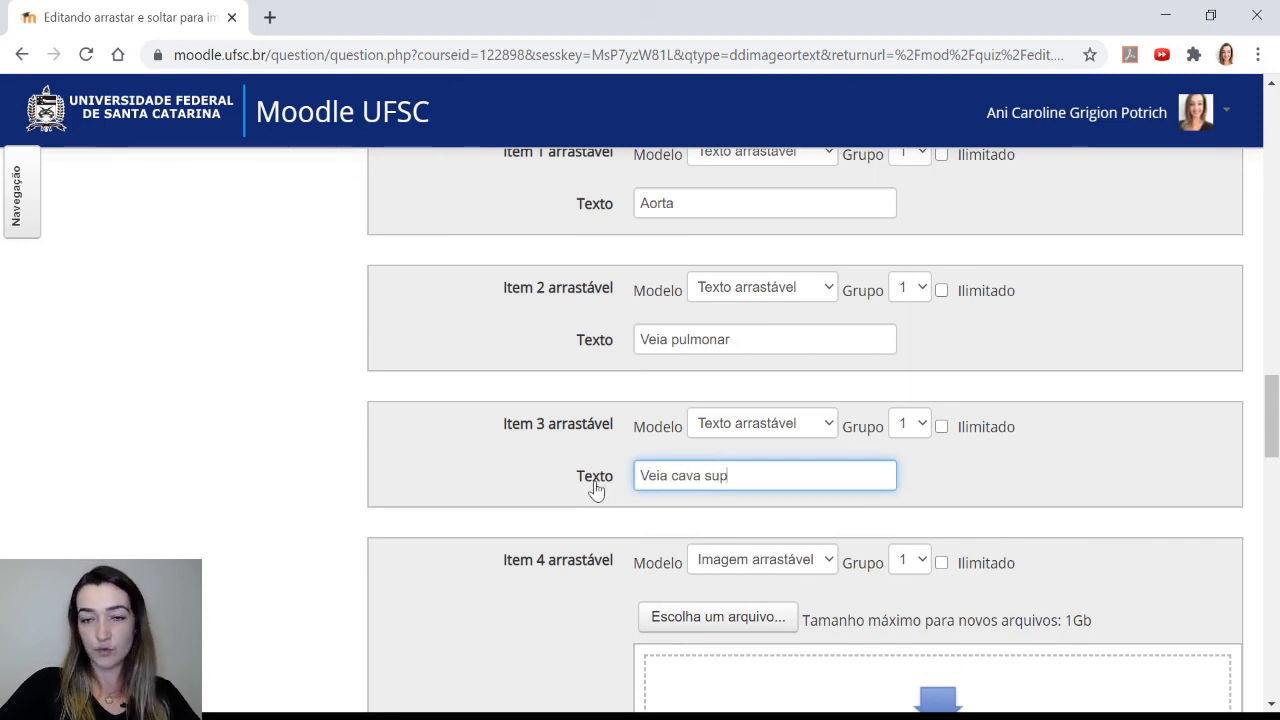
key("BackSpace")
key("BackSpace")
key("BackSpace")
type("inferior")
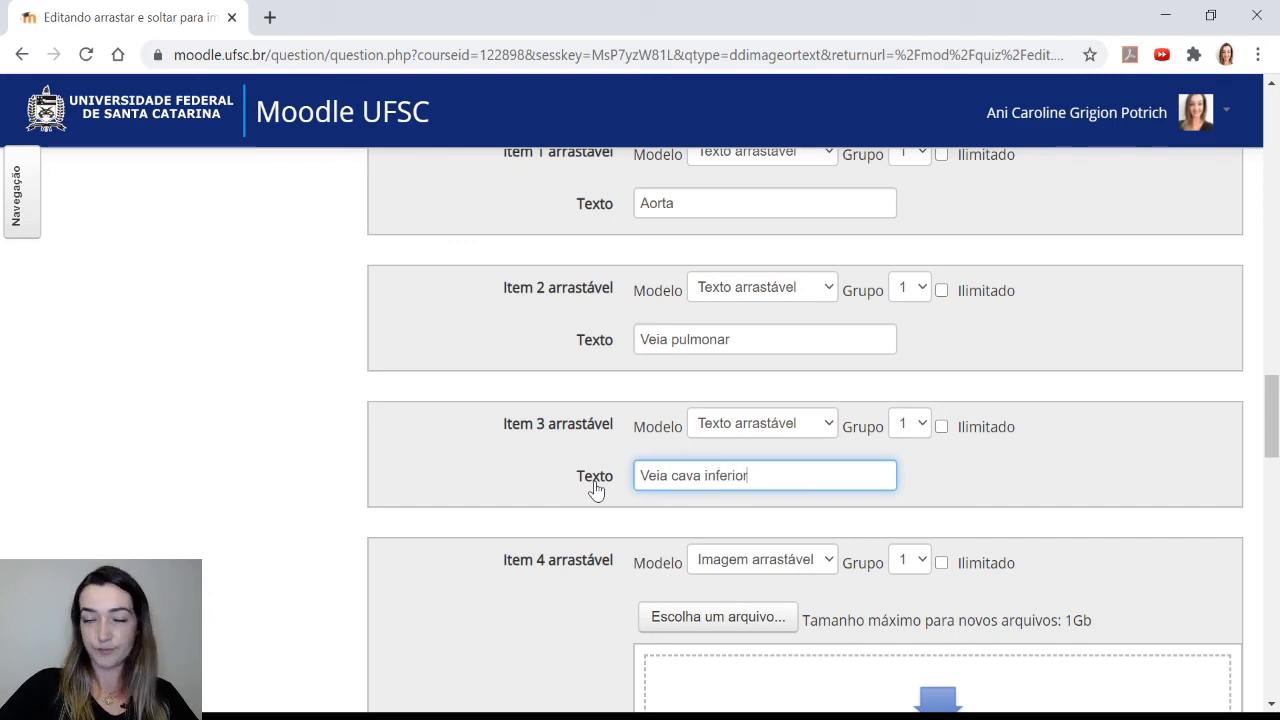
Change draggable item 4 to a text item and paste "Músculo pulmonar" as its text
scroll(651, 480, "down", 2)
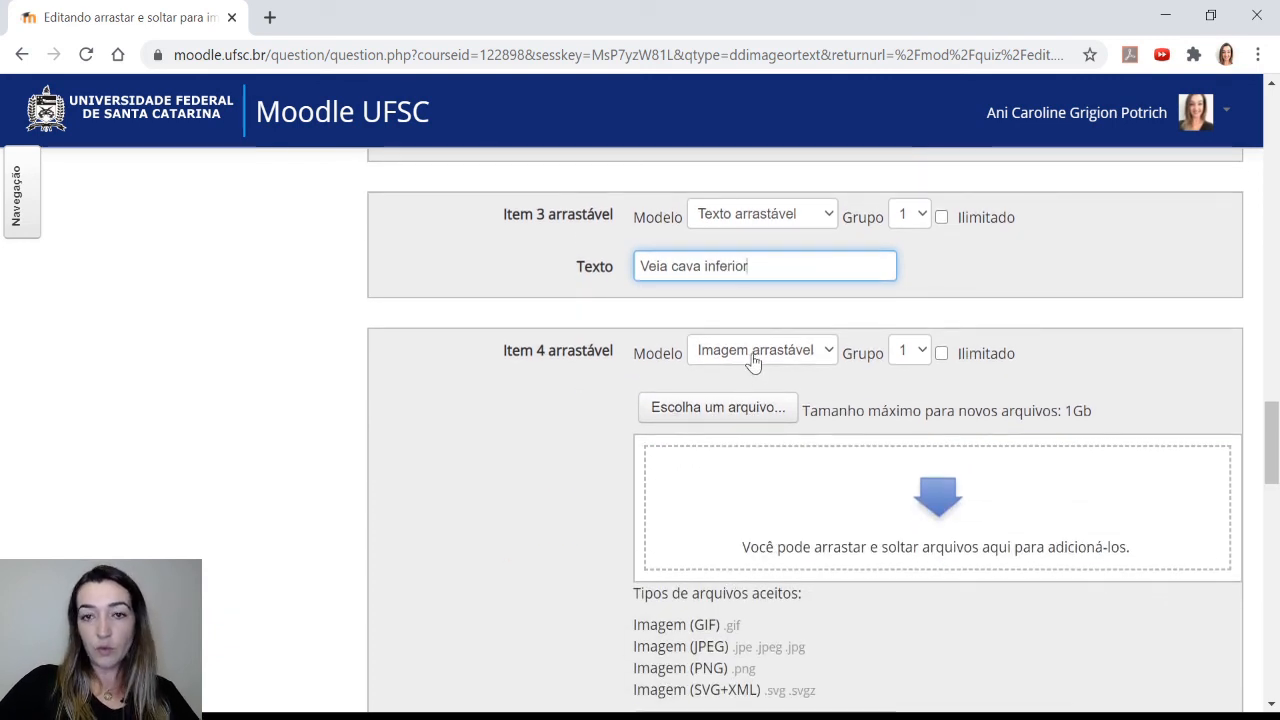
left_click(753, 360)
left_click(751, 417)
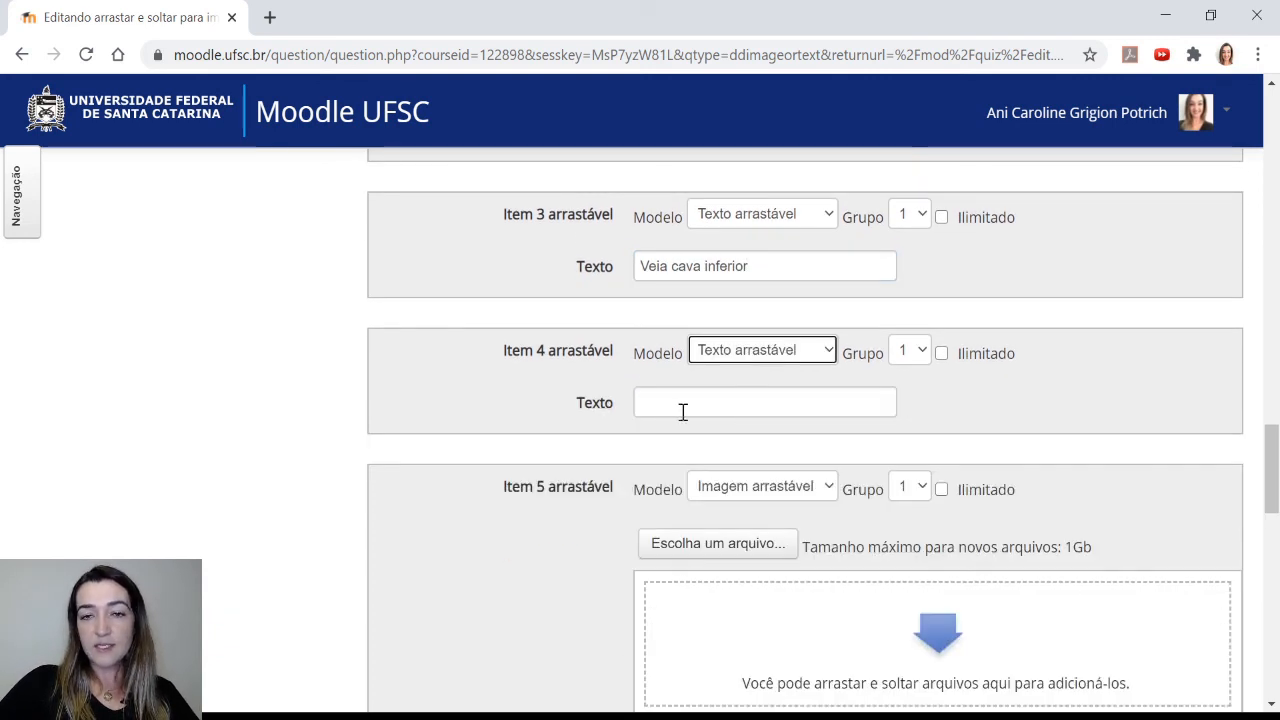
left_click(683, 411)
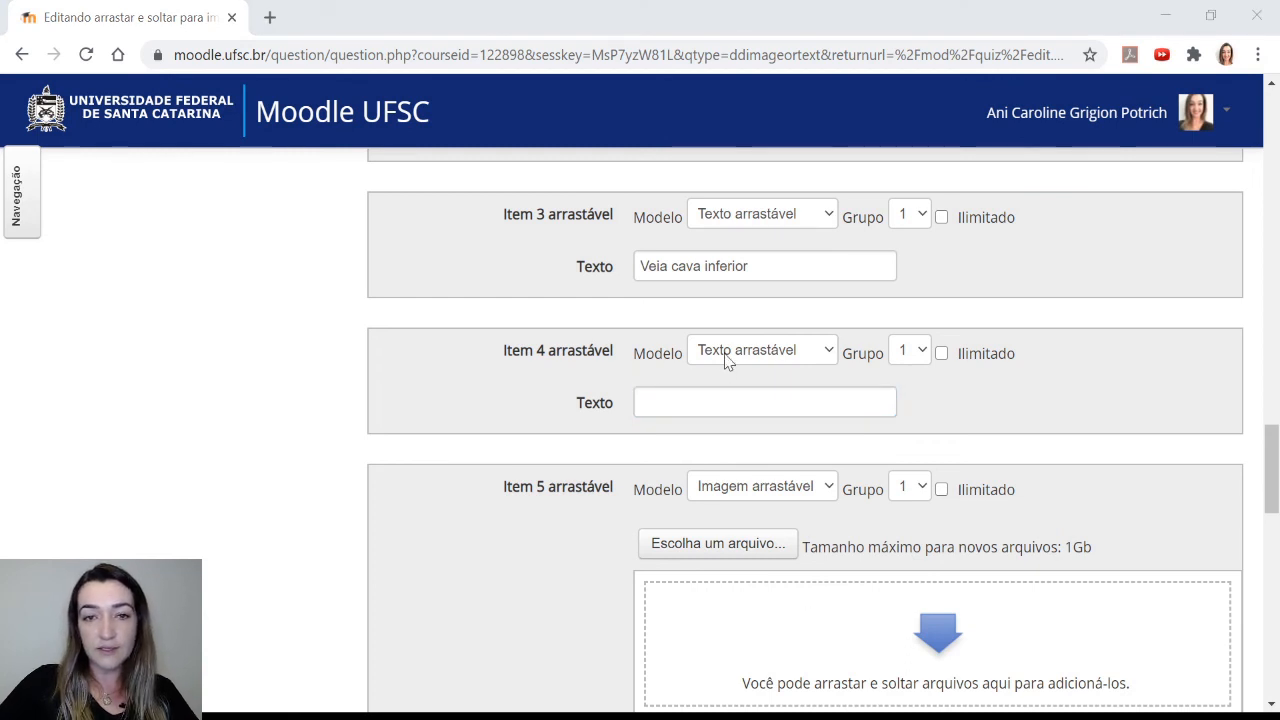
left_click(706, 408)
type("Músculo pulmonar")
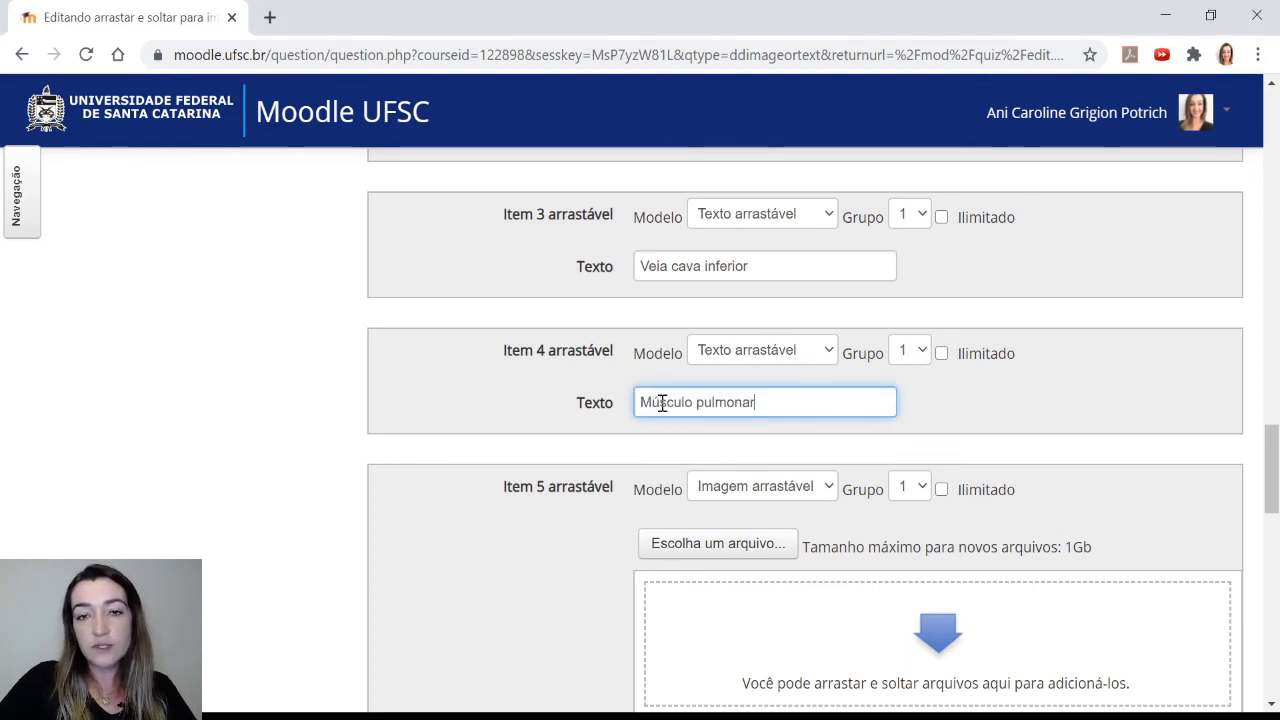
Change draggable item 5 to a text item and paste "Músculo superior" as its text
scroll(567, 400, "down", 3)
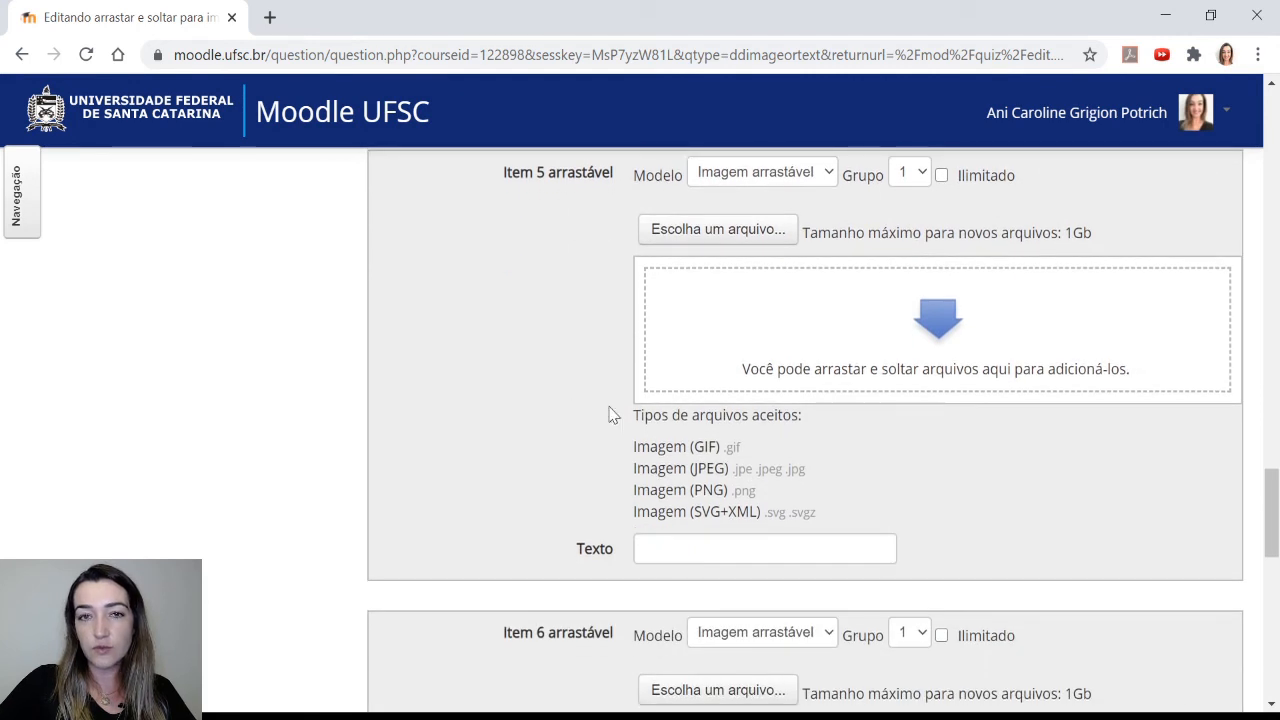
left_click(759, 232)
scroll(660, 262, "up", 2)
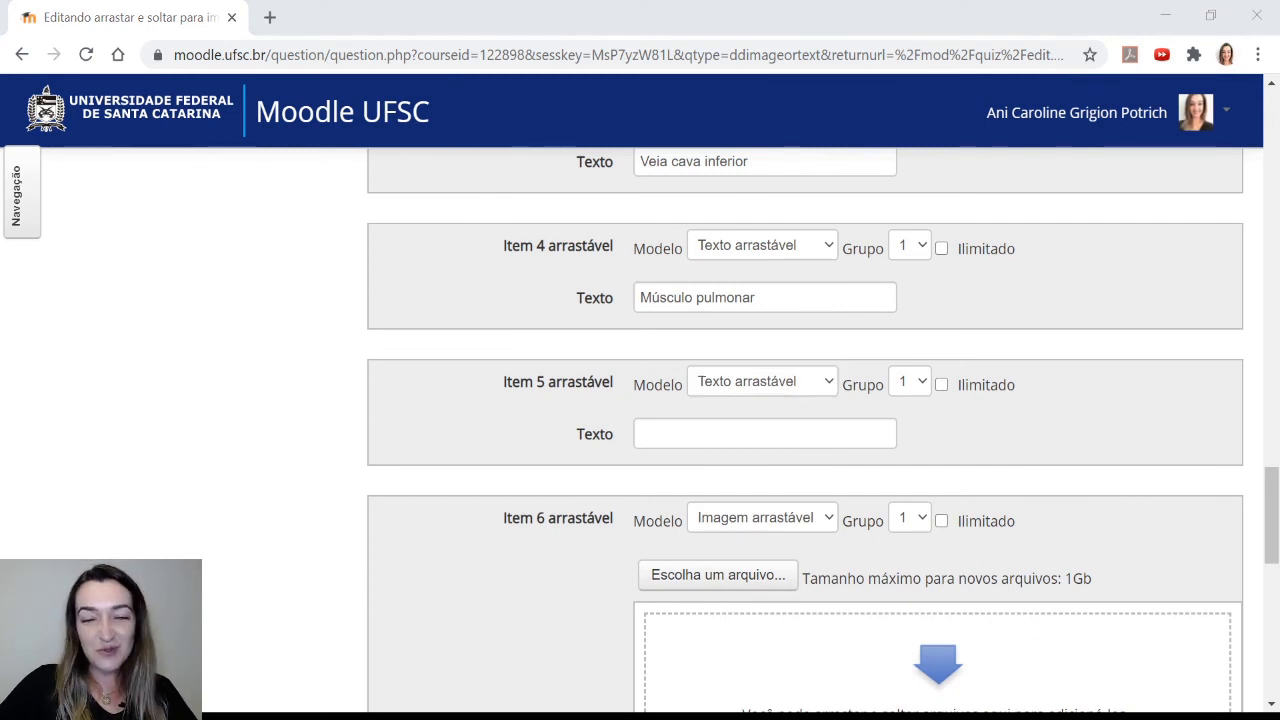
left_click(694, 425)
type("Músculo superior")
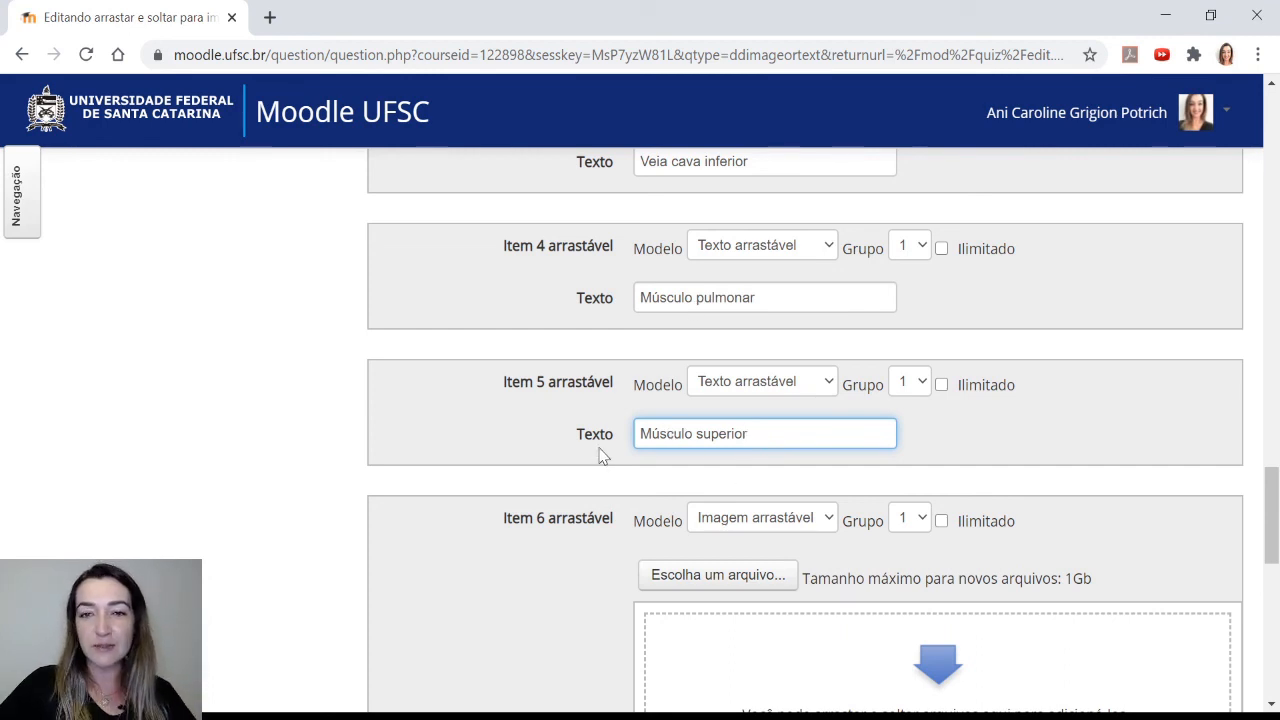
Expand the Áreas de soltura section below the draggable items
scroll(595, 465, "down", 2)
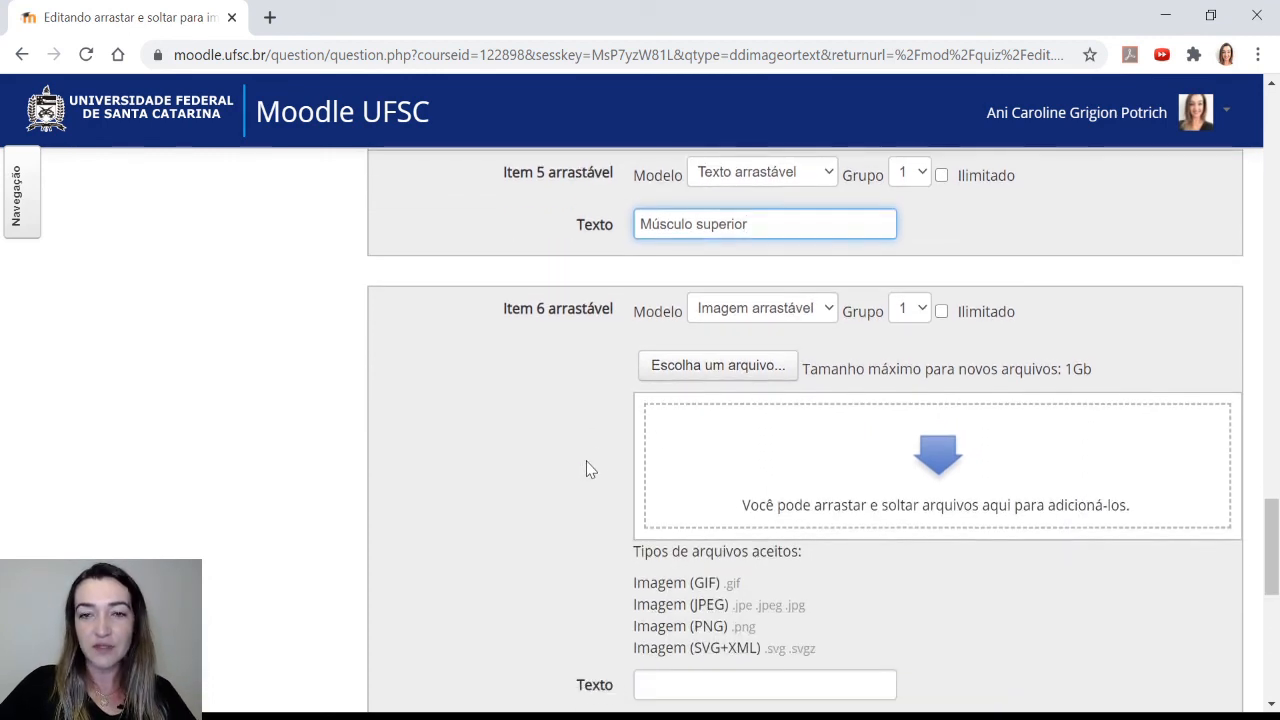
scroll(770, 440, "down", 1)
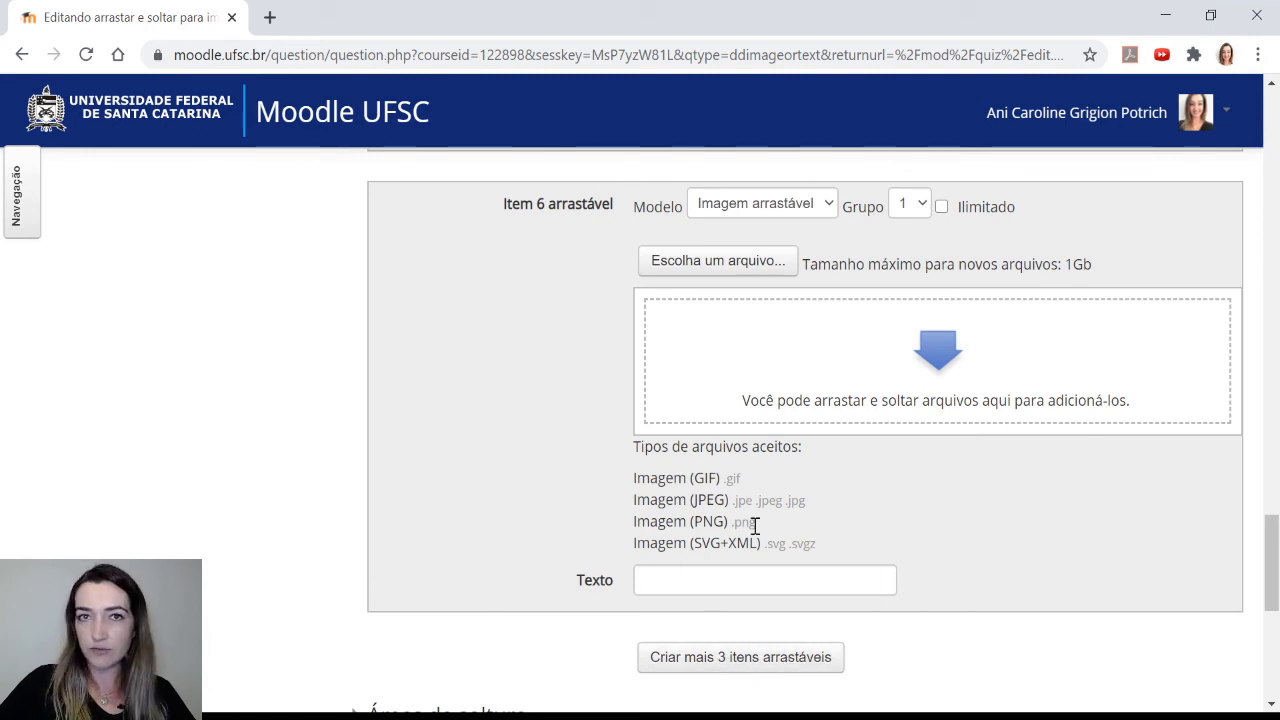
scroll(560, 475, "down", 3)
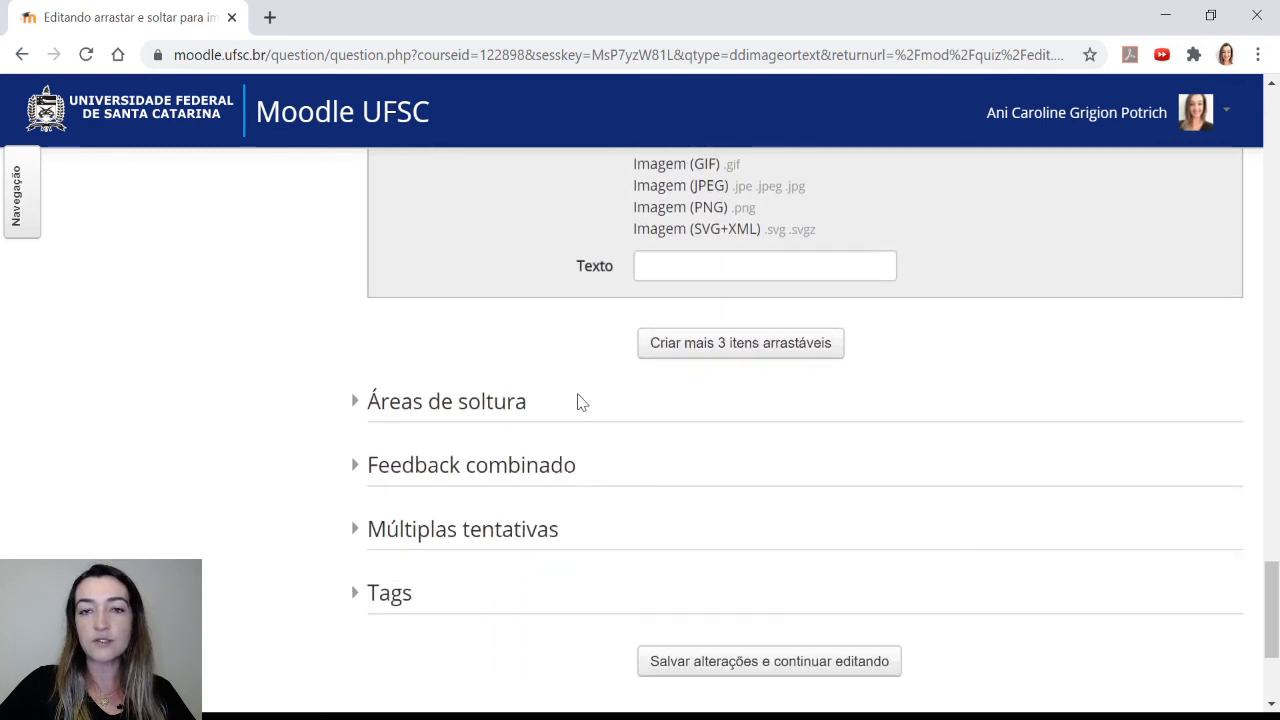
scroll(590, 403, "up", 3)
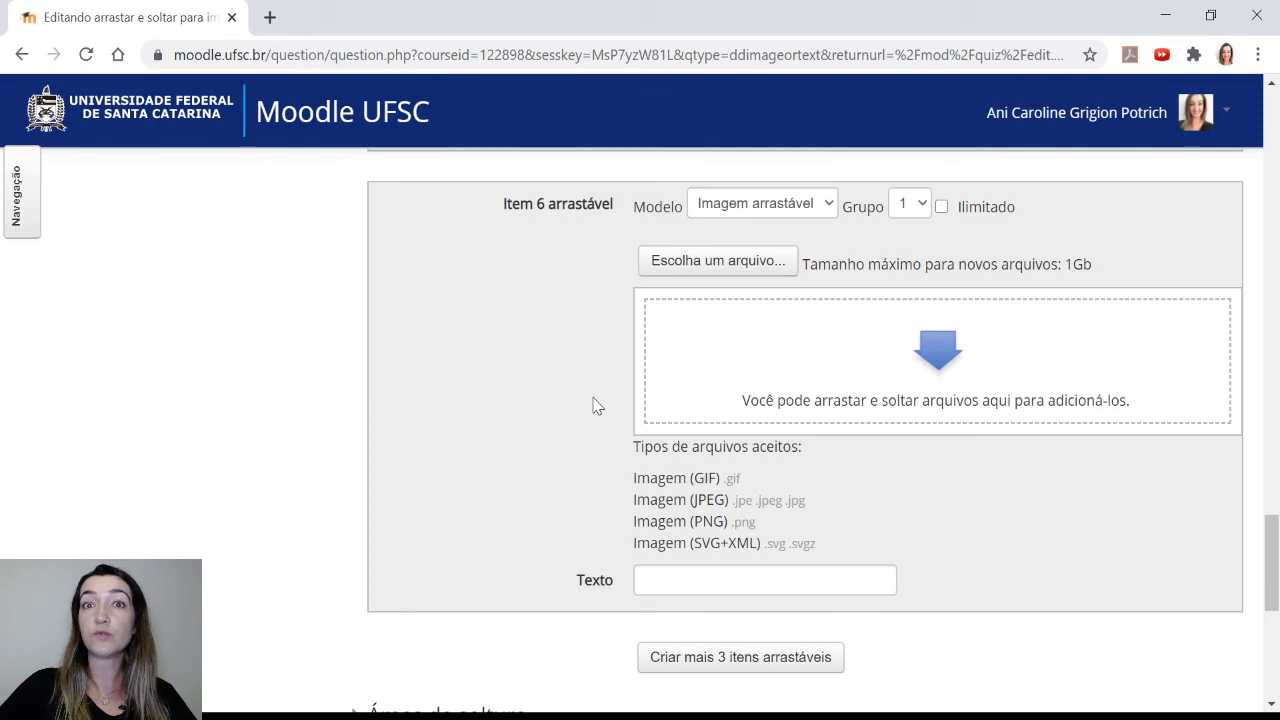
scroll(593, 405, "down", 1)
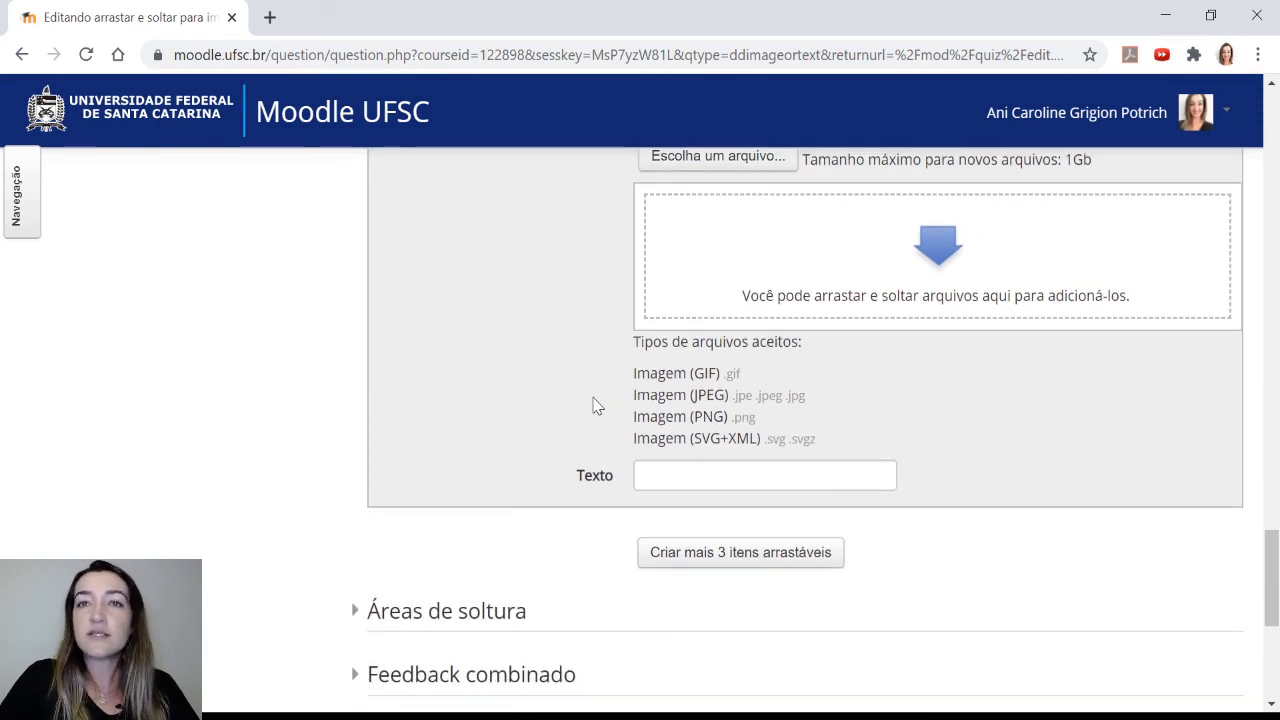
scroll(540, 305, "down", 1)
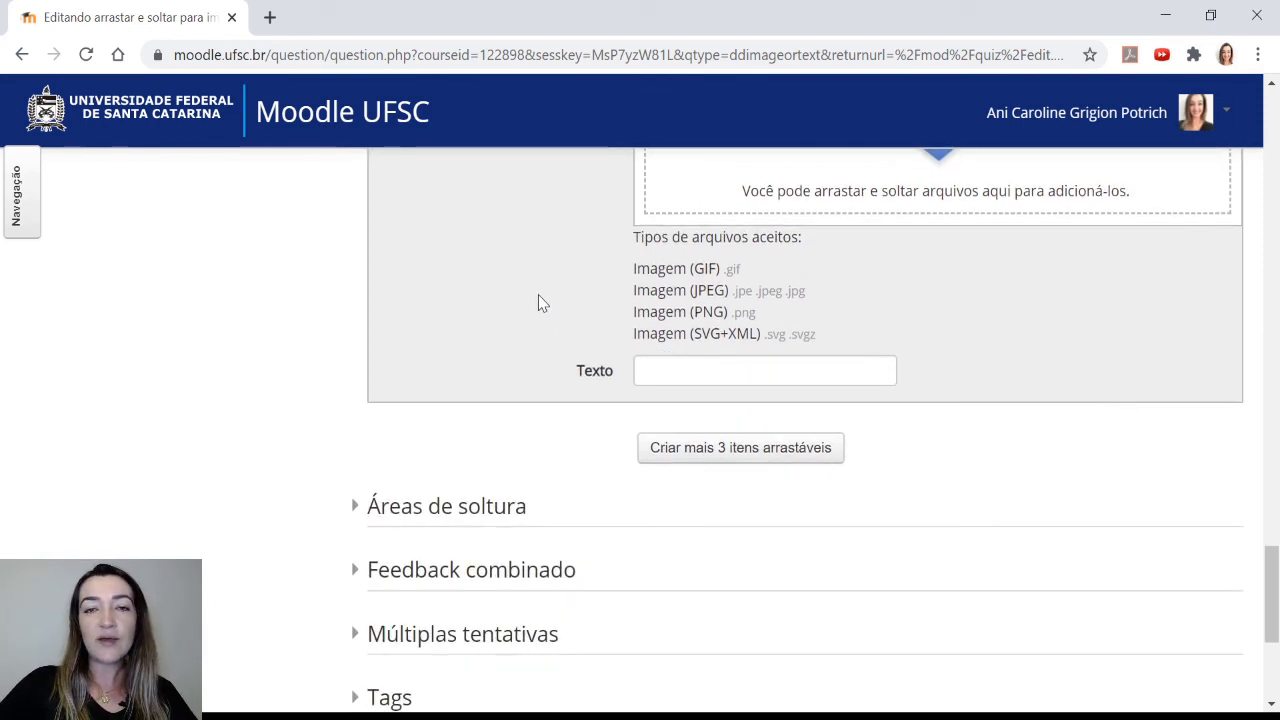
scroll(538, 303, "down", 1)
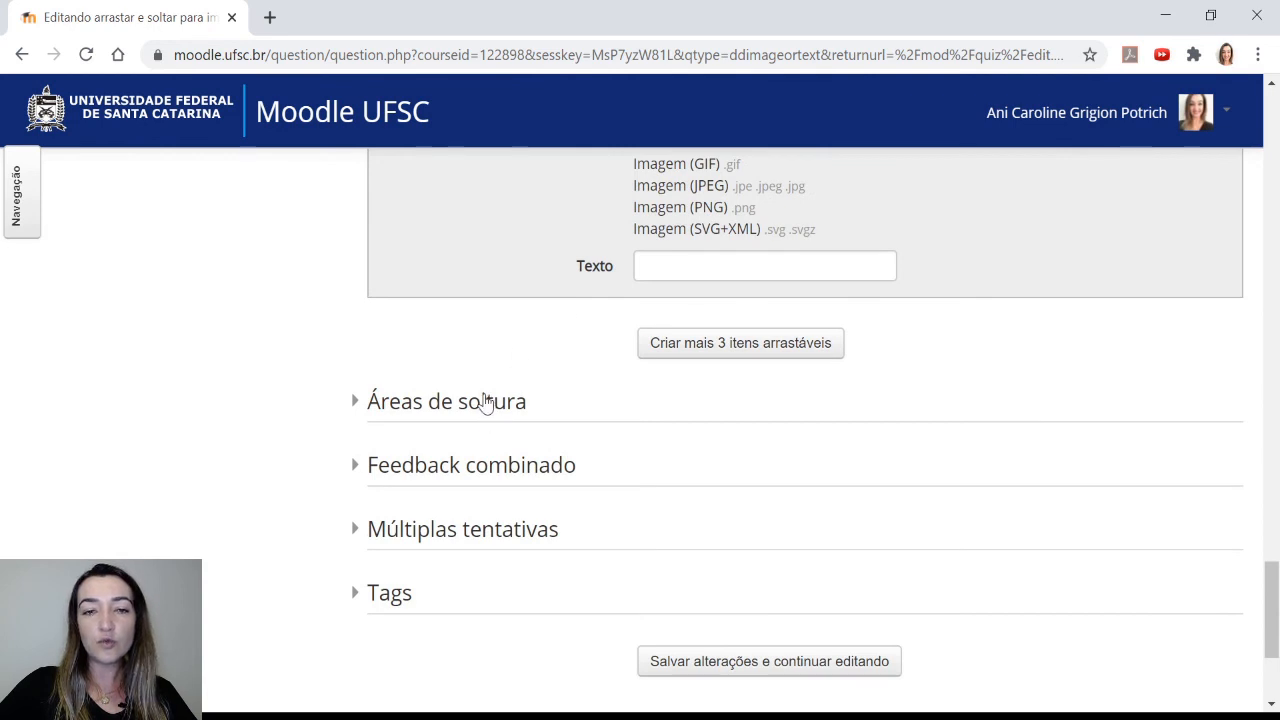
left_click(484, 401)
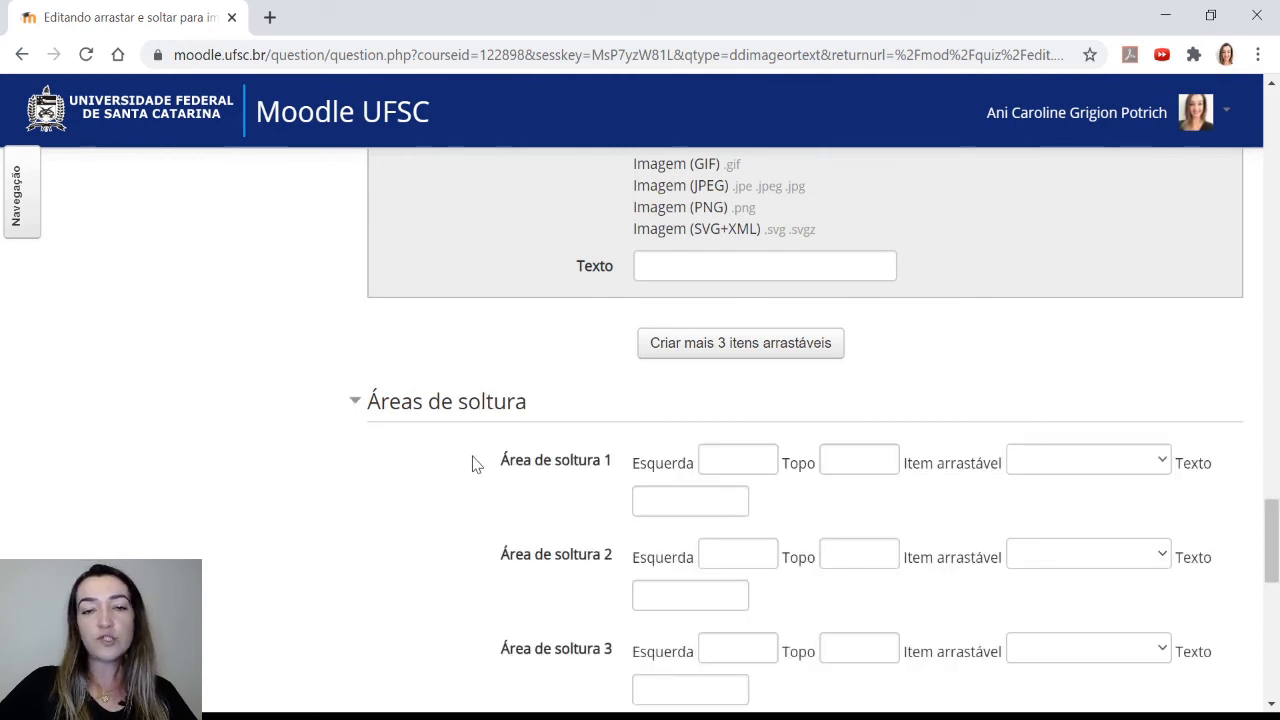
Assign Aorta, Veia pulmonar and Veia cava inferior as the draggable items of drop zones 1, 2 and 3
scroll(474, 463, "down", 2)
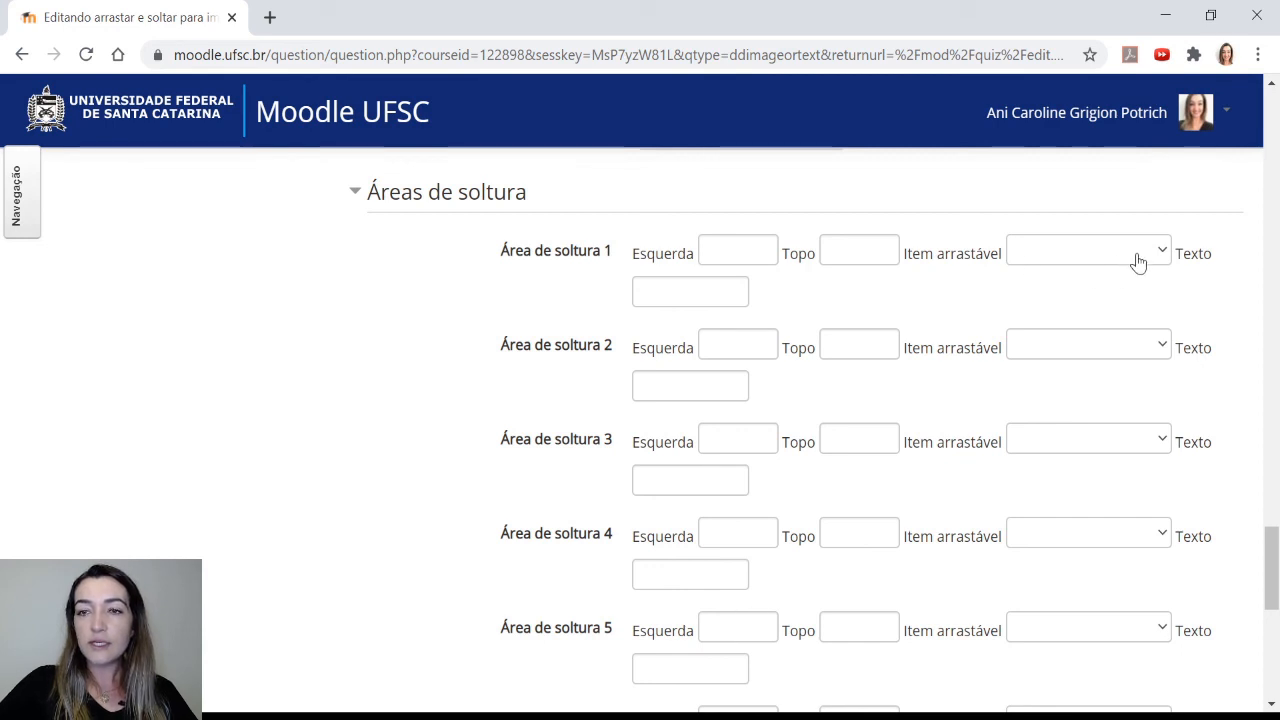
left_click(1077, 320)
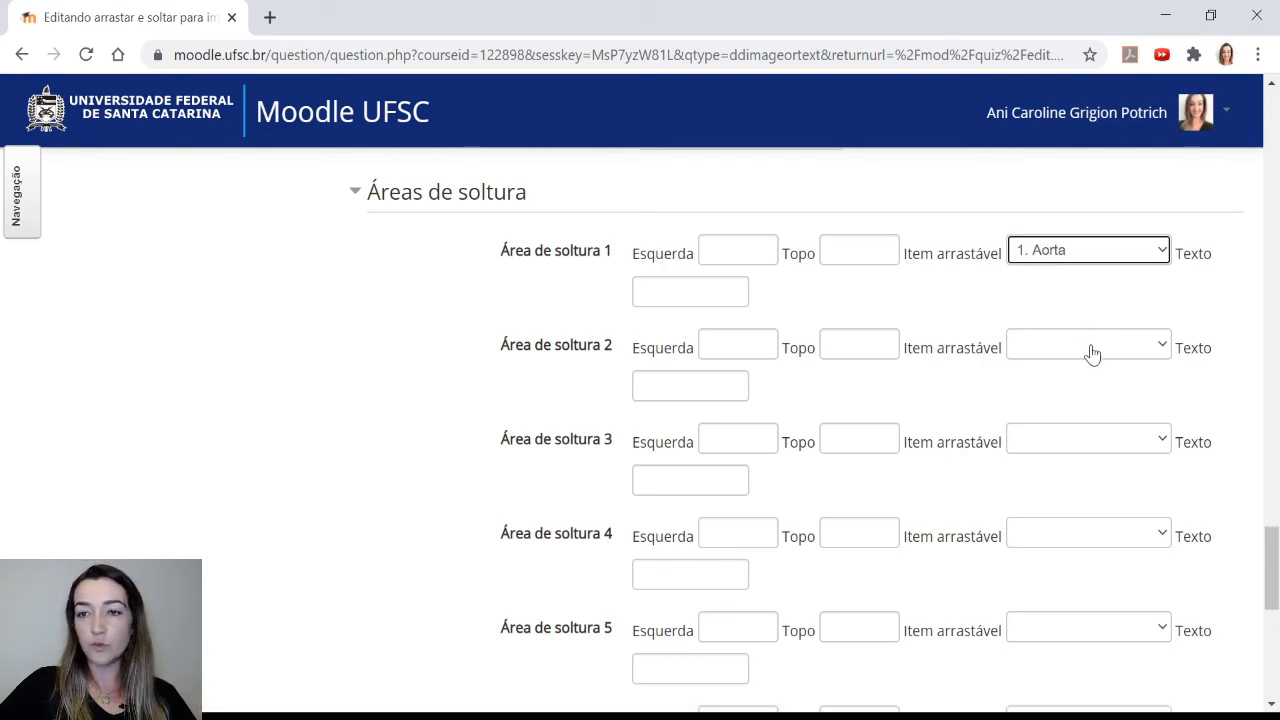
left_click(1090, 354)
left_click(1068, 440)
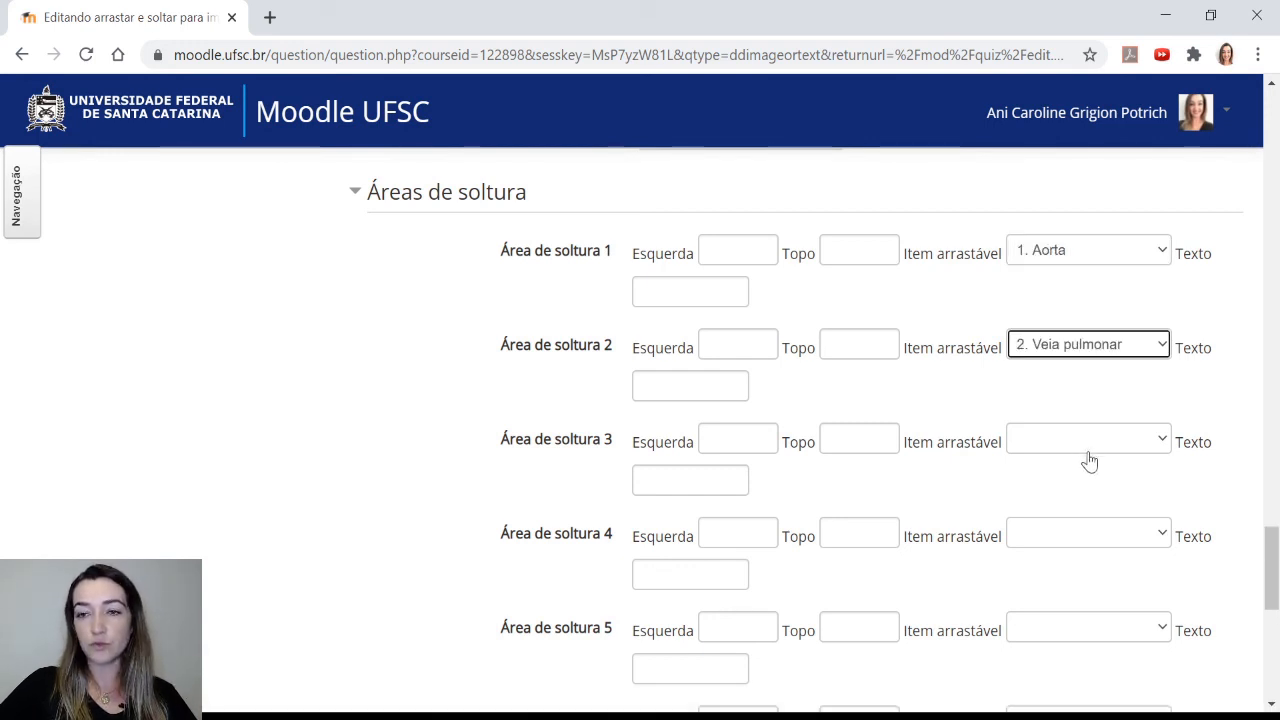
left_click(1078, 577)
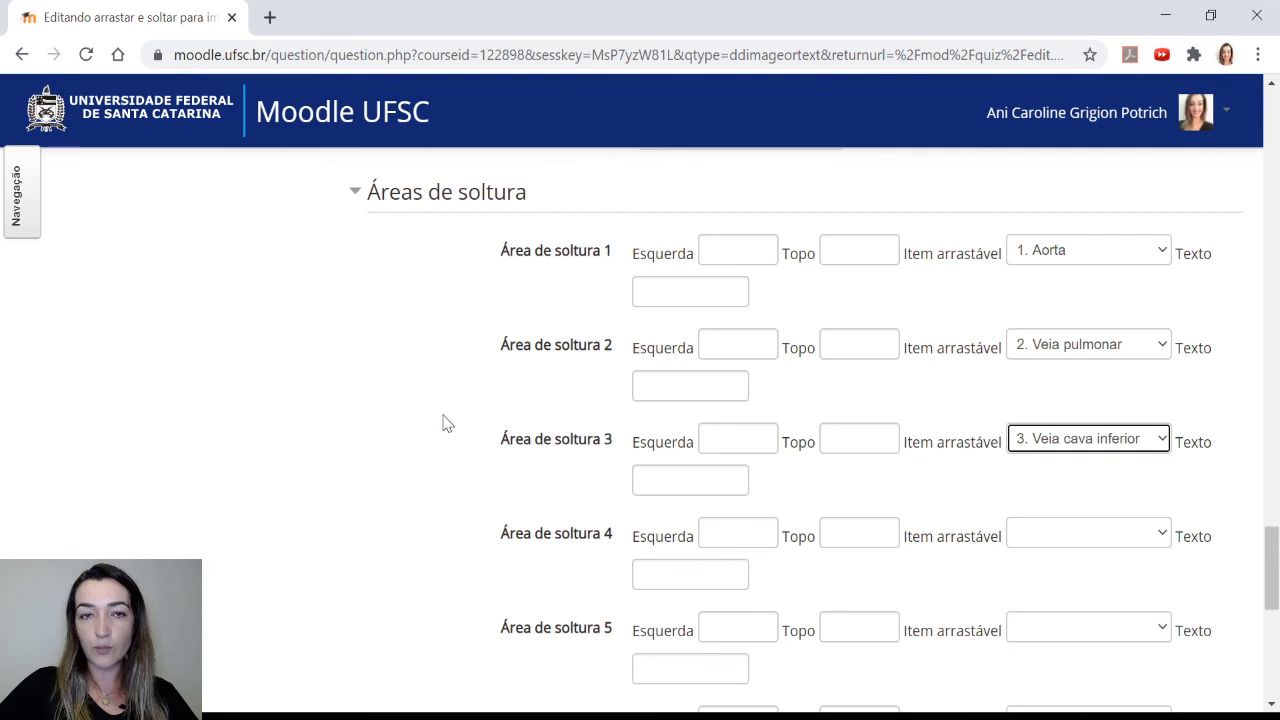
Review the background image preview with the draggable items shown beneath it
scroll(449, 417, "up", 1)
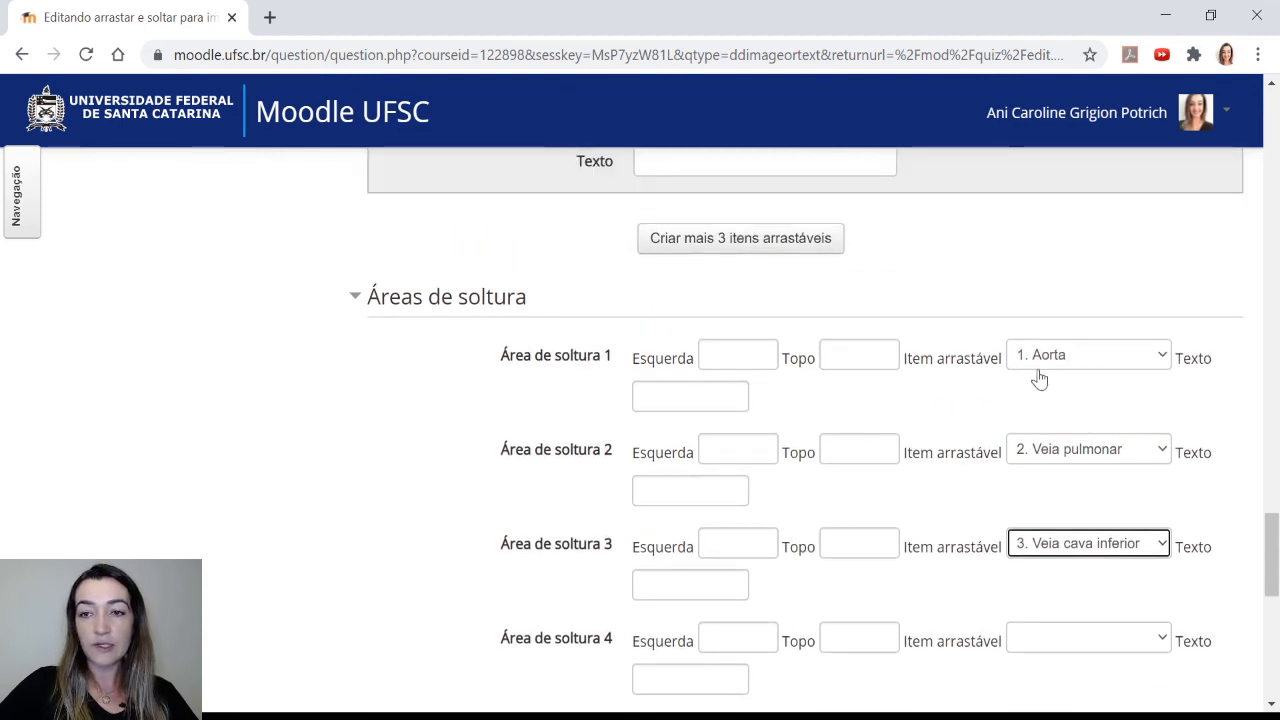
scroll(580, 347, "up", 8)
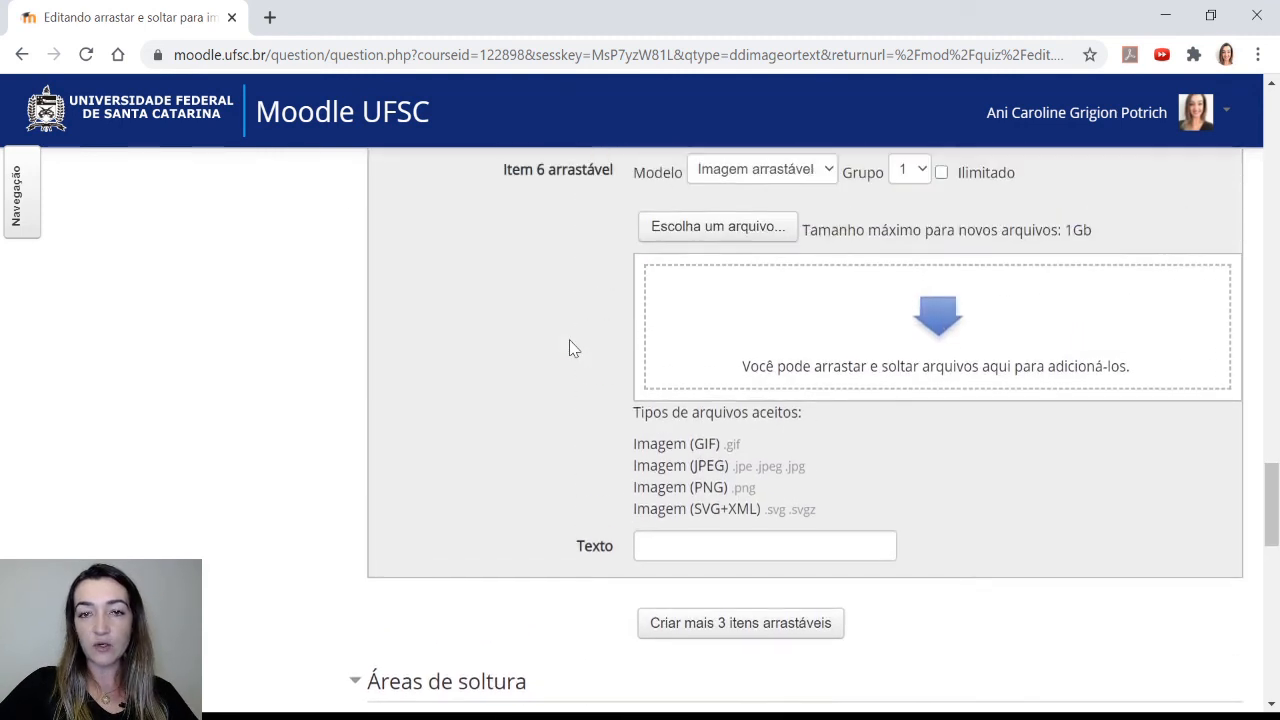
scroll(570, 348, "up", 7)
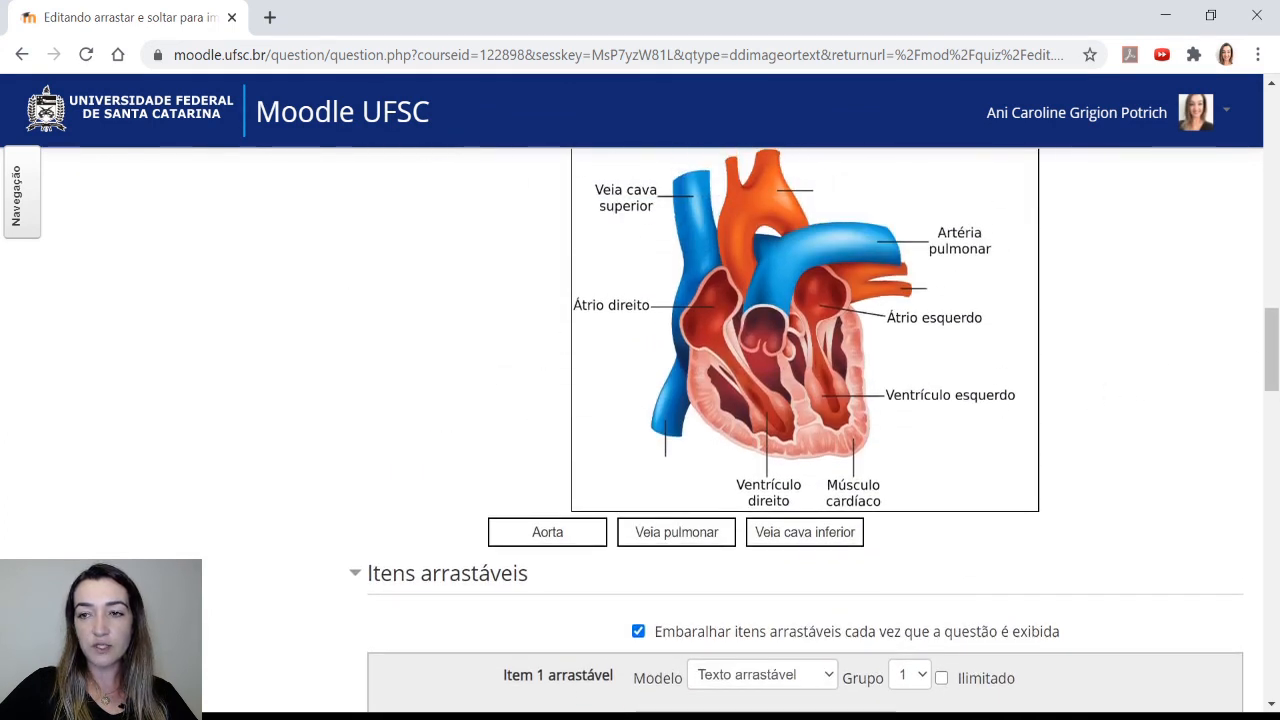
left_click_drag(1274, 375, 1274, 364)
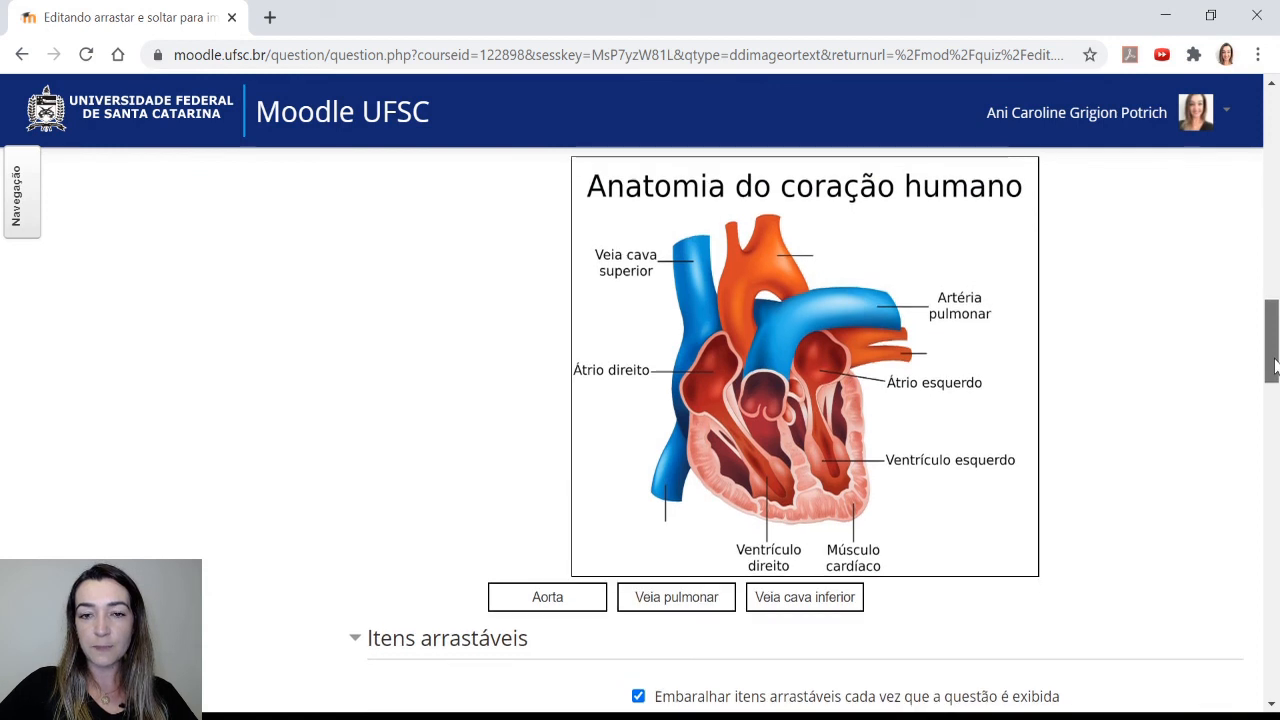